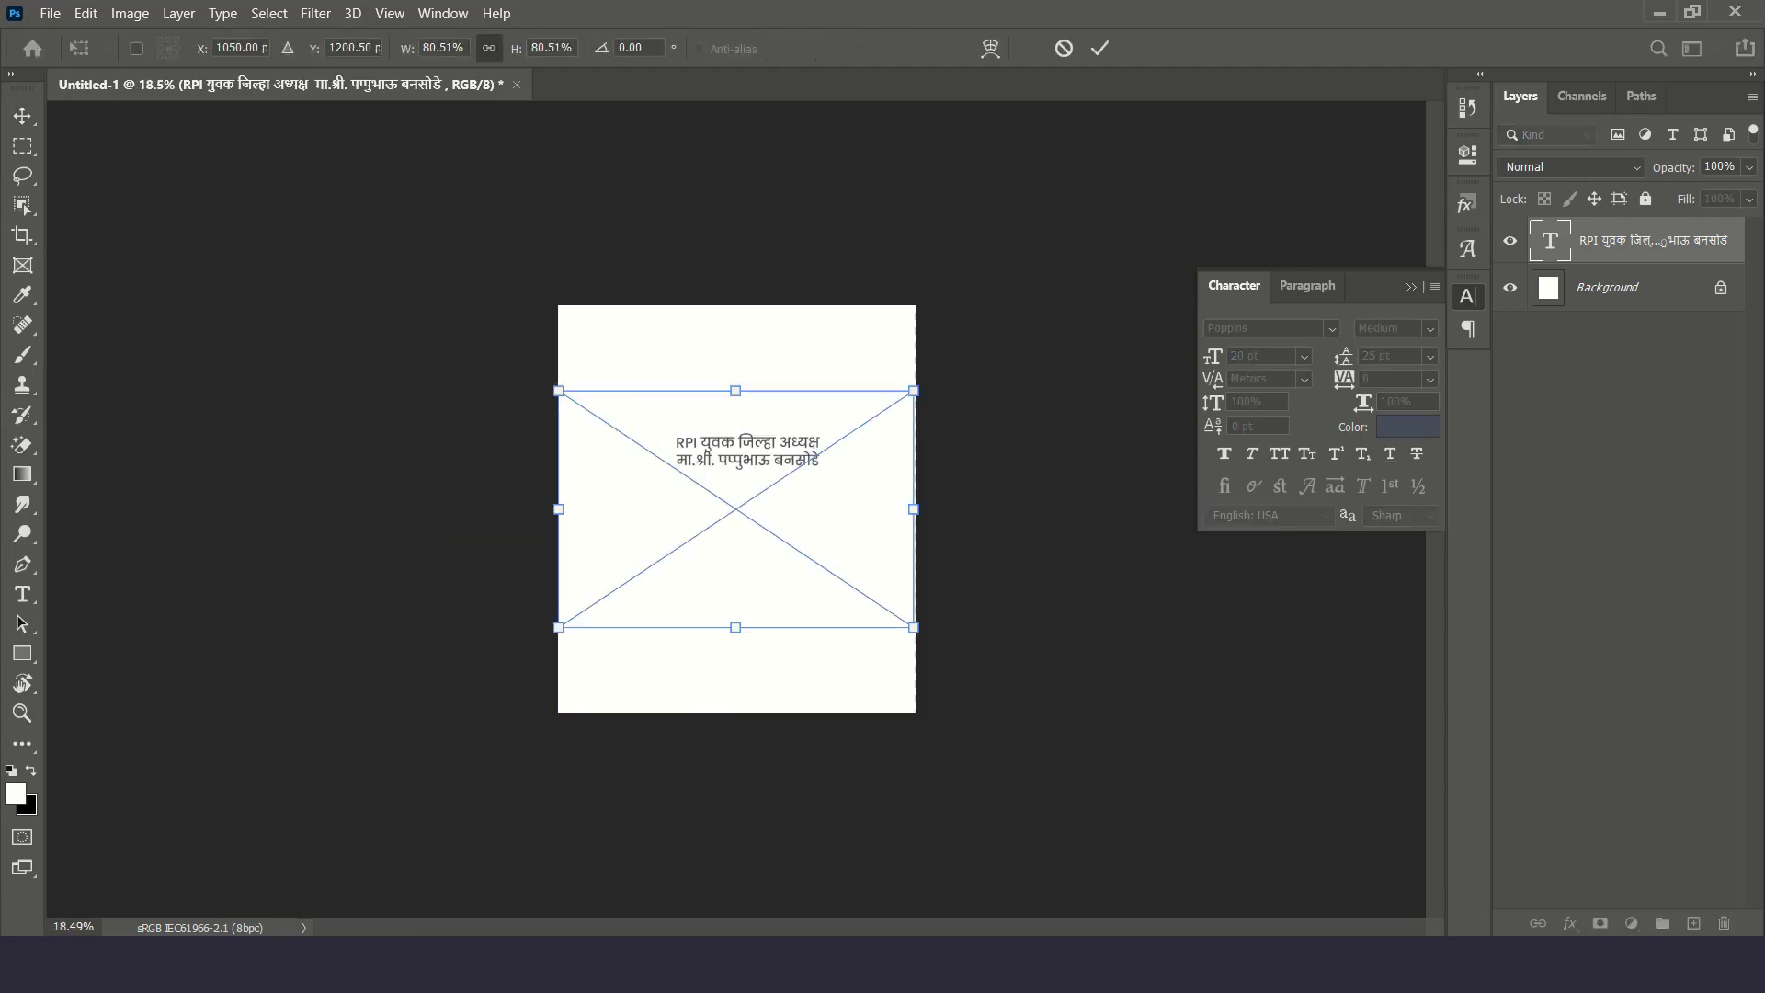
Shift the placed orange smoke image up and right, commit it, and choose Filter > Blur > Radial Blur
left_click_drag(736, 577, 880, 548)
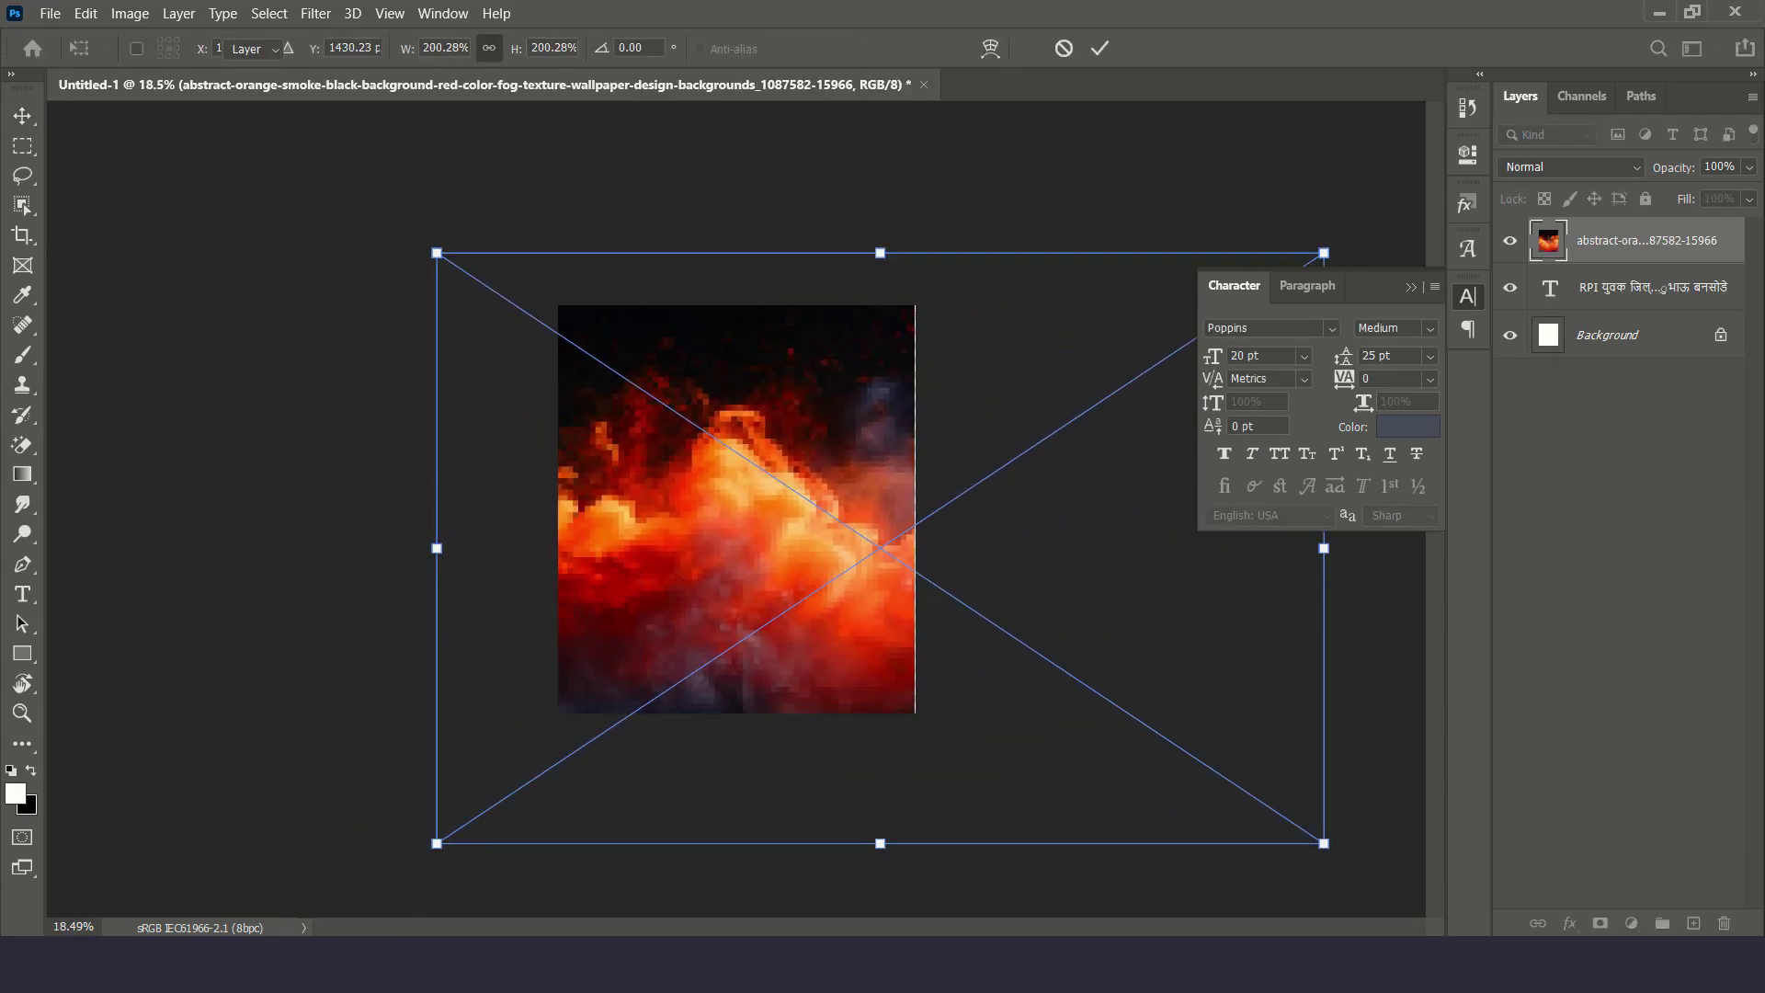
key("Return")
left_click(316, 13)
left_click(653, 405)
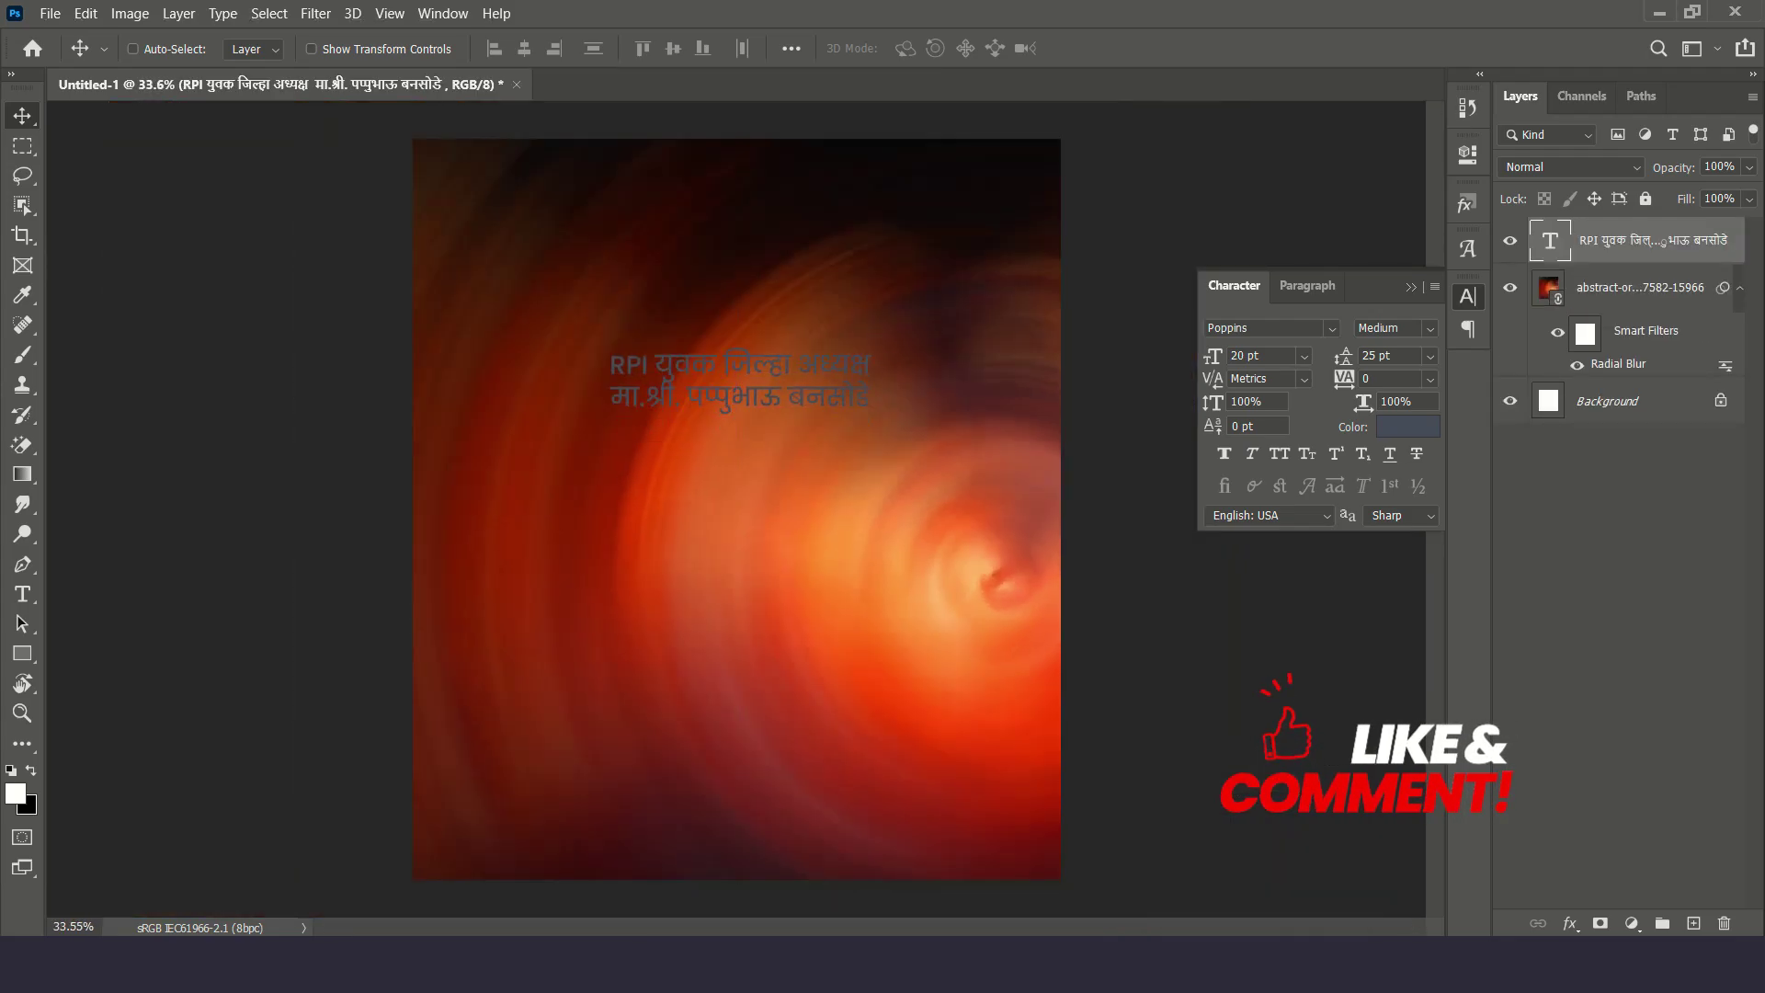
Keep the name line white and set it to Khand Semibold, 40 pt, tracking -40
left_click(1408, 426)
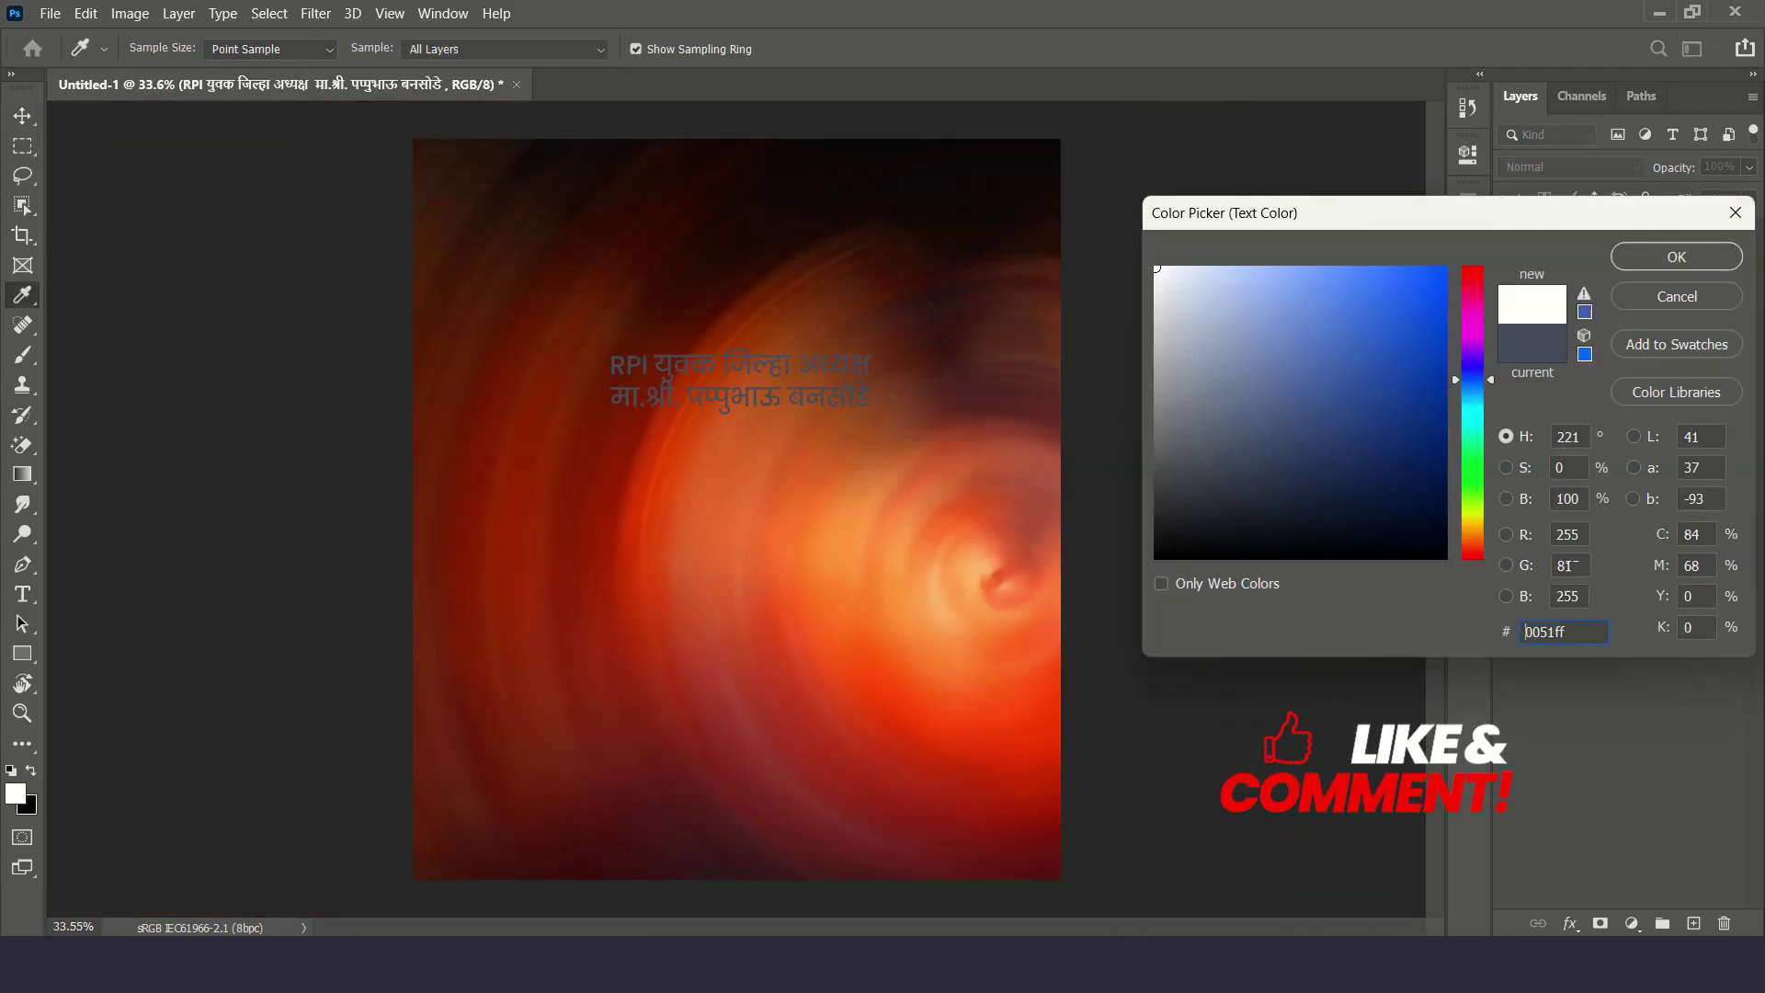
key("Return")
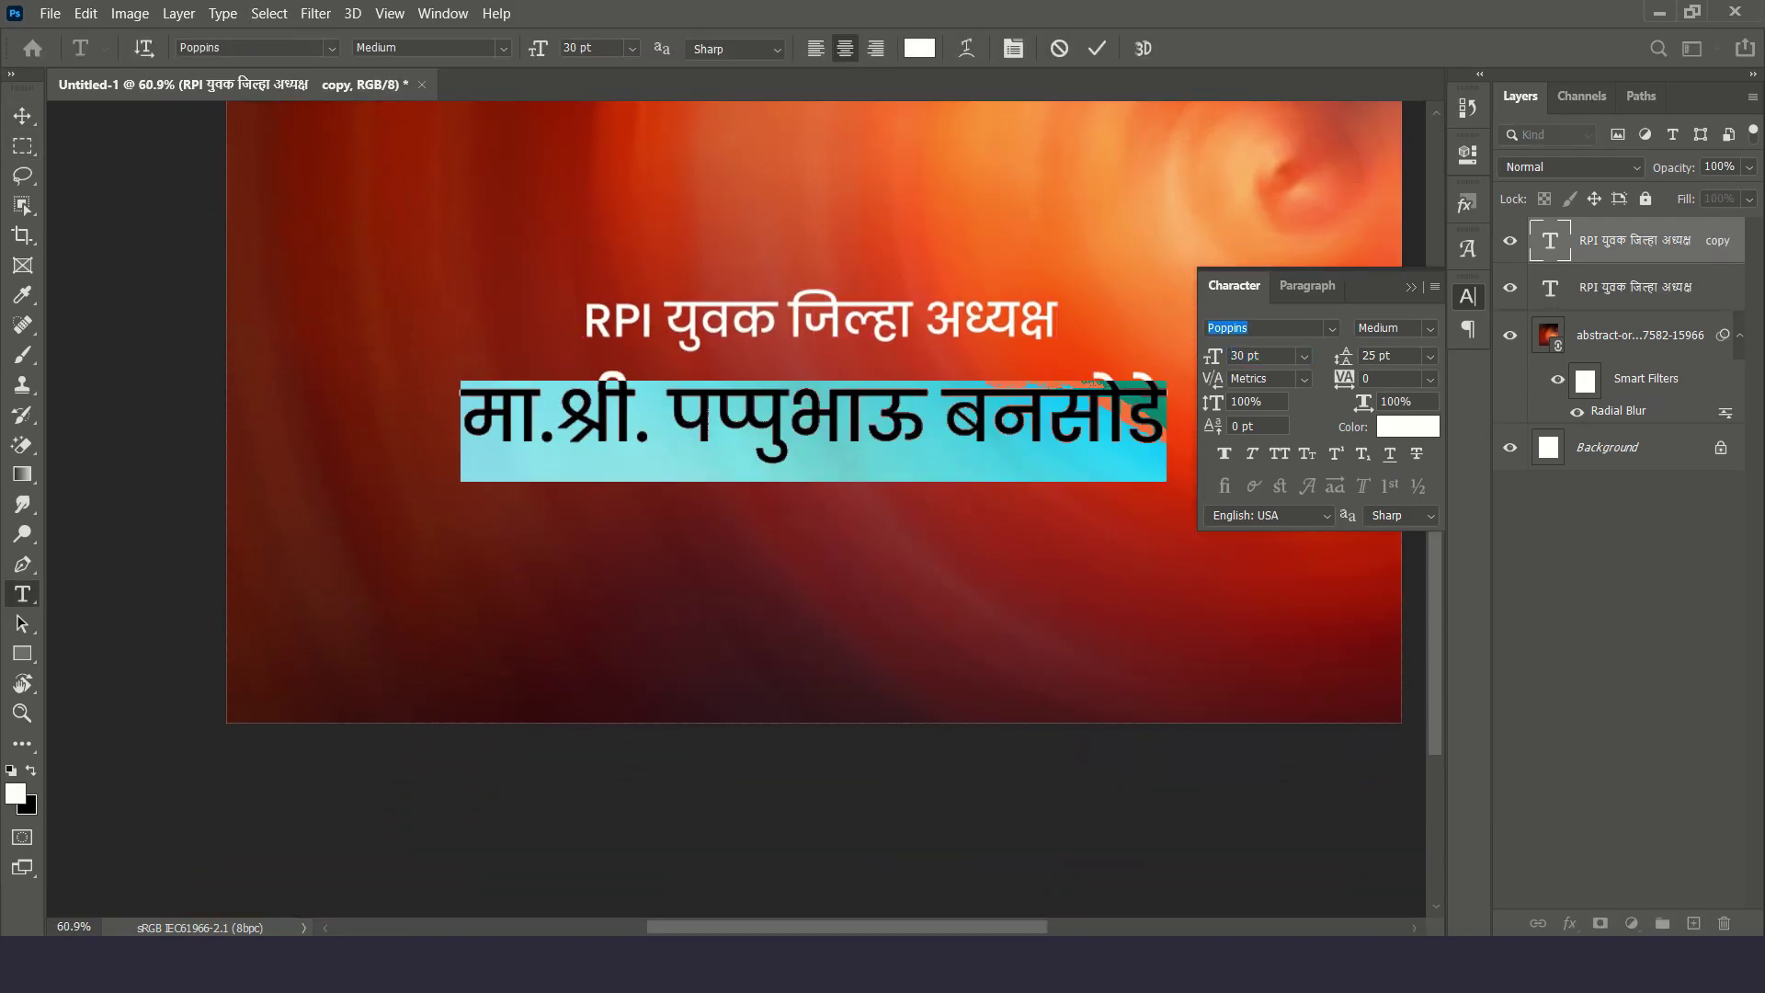
type("khand")
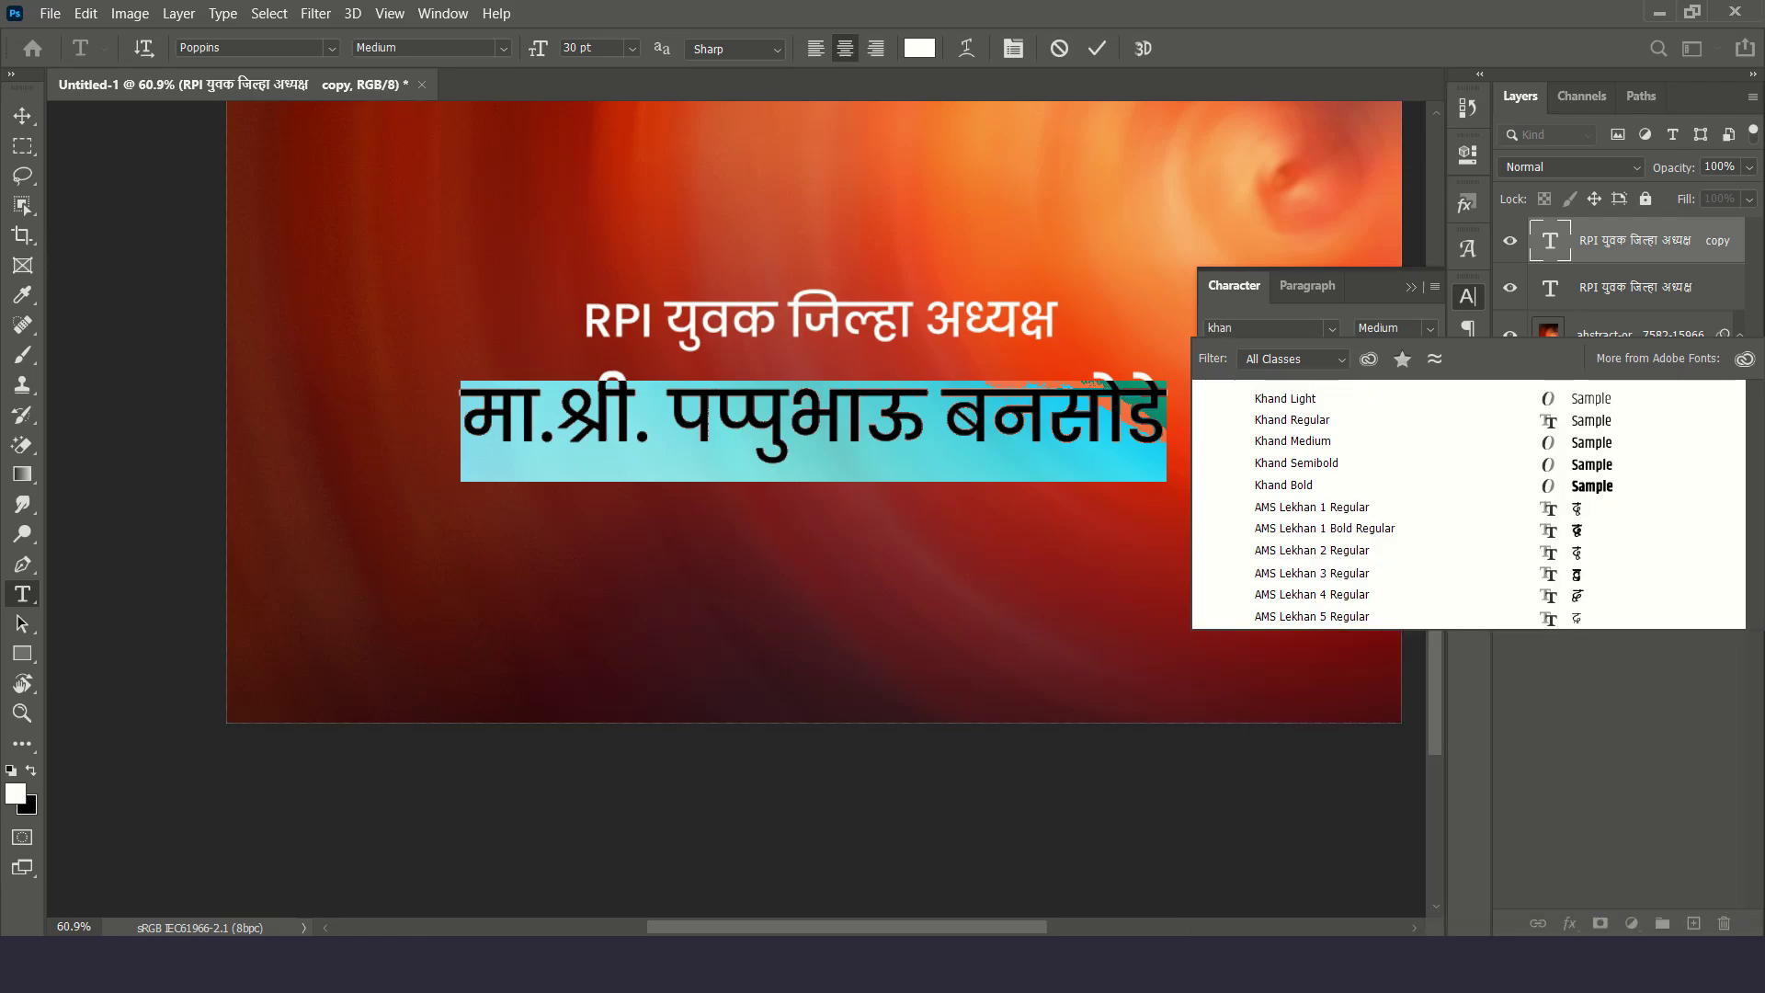
key("Return")
type("40")
key("Return")
key("alt+Left")
key("alt+Left")
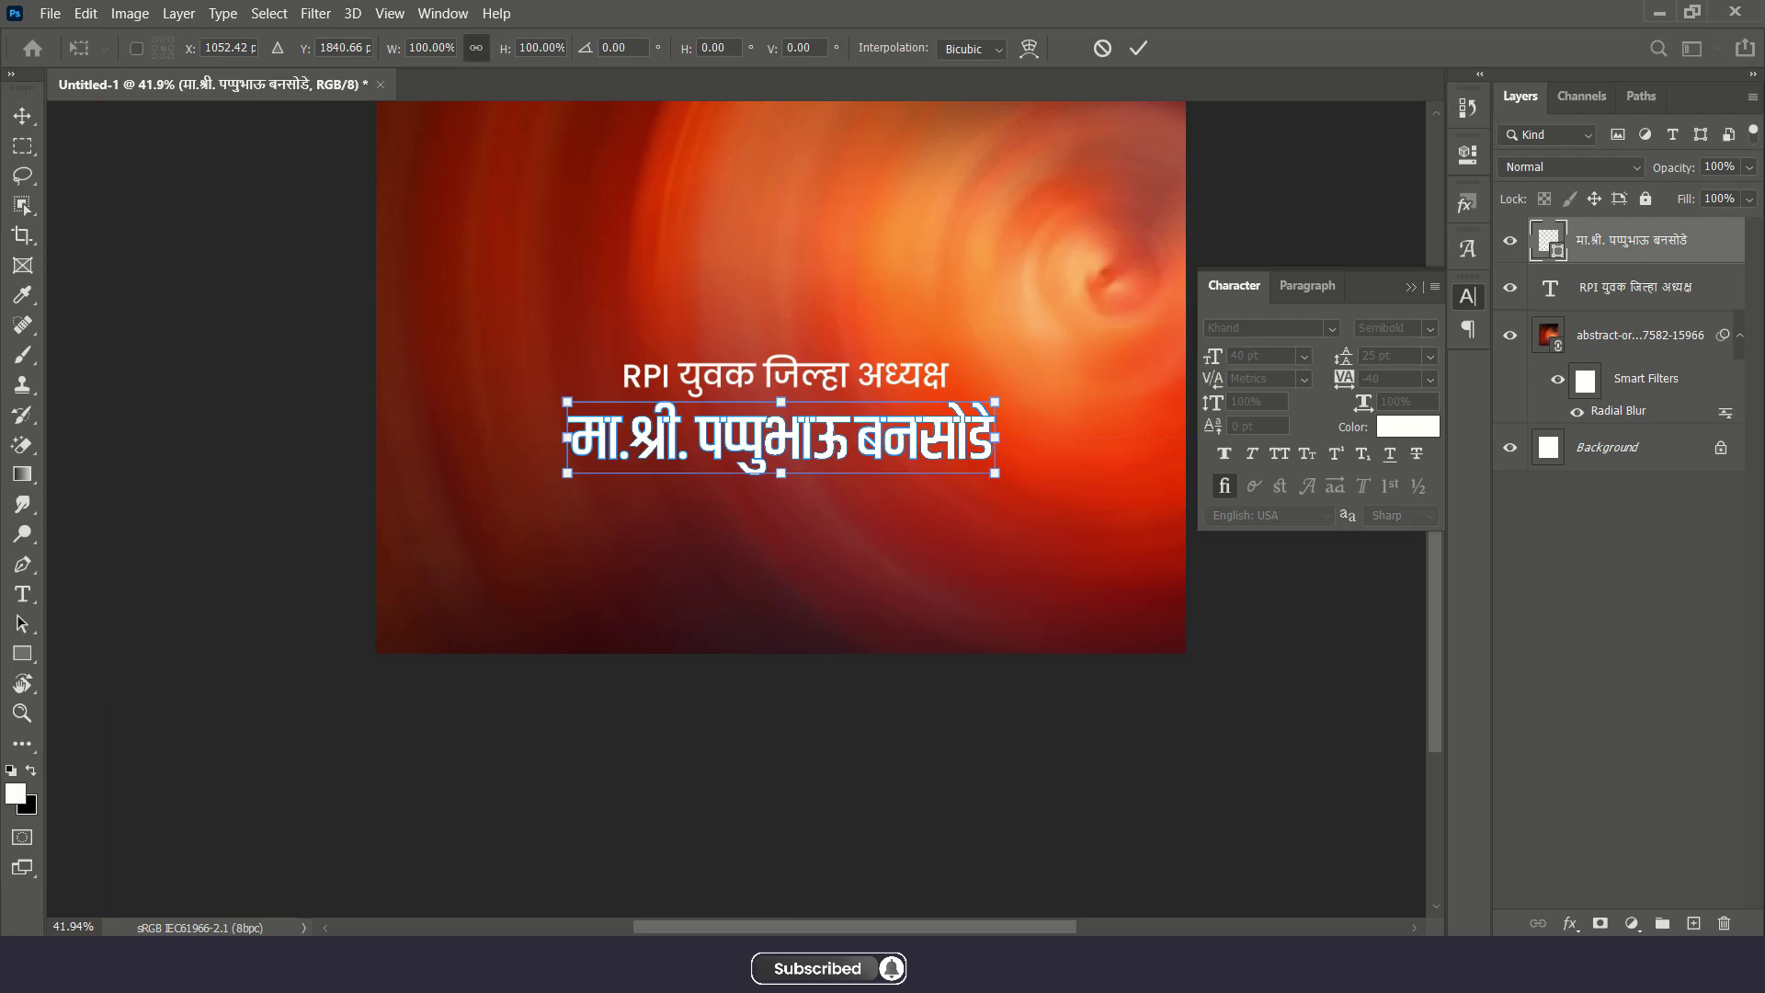
Warp the name text into a flared arc and commit it
right_click(1029, 418)
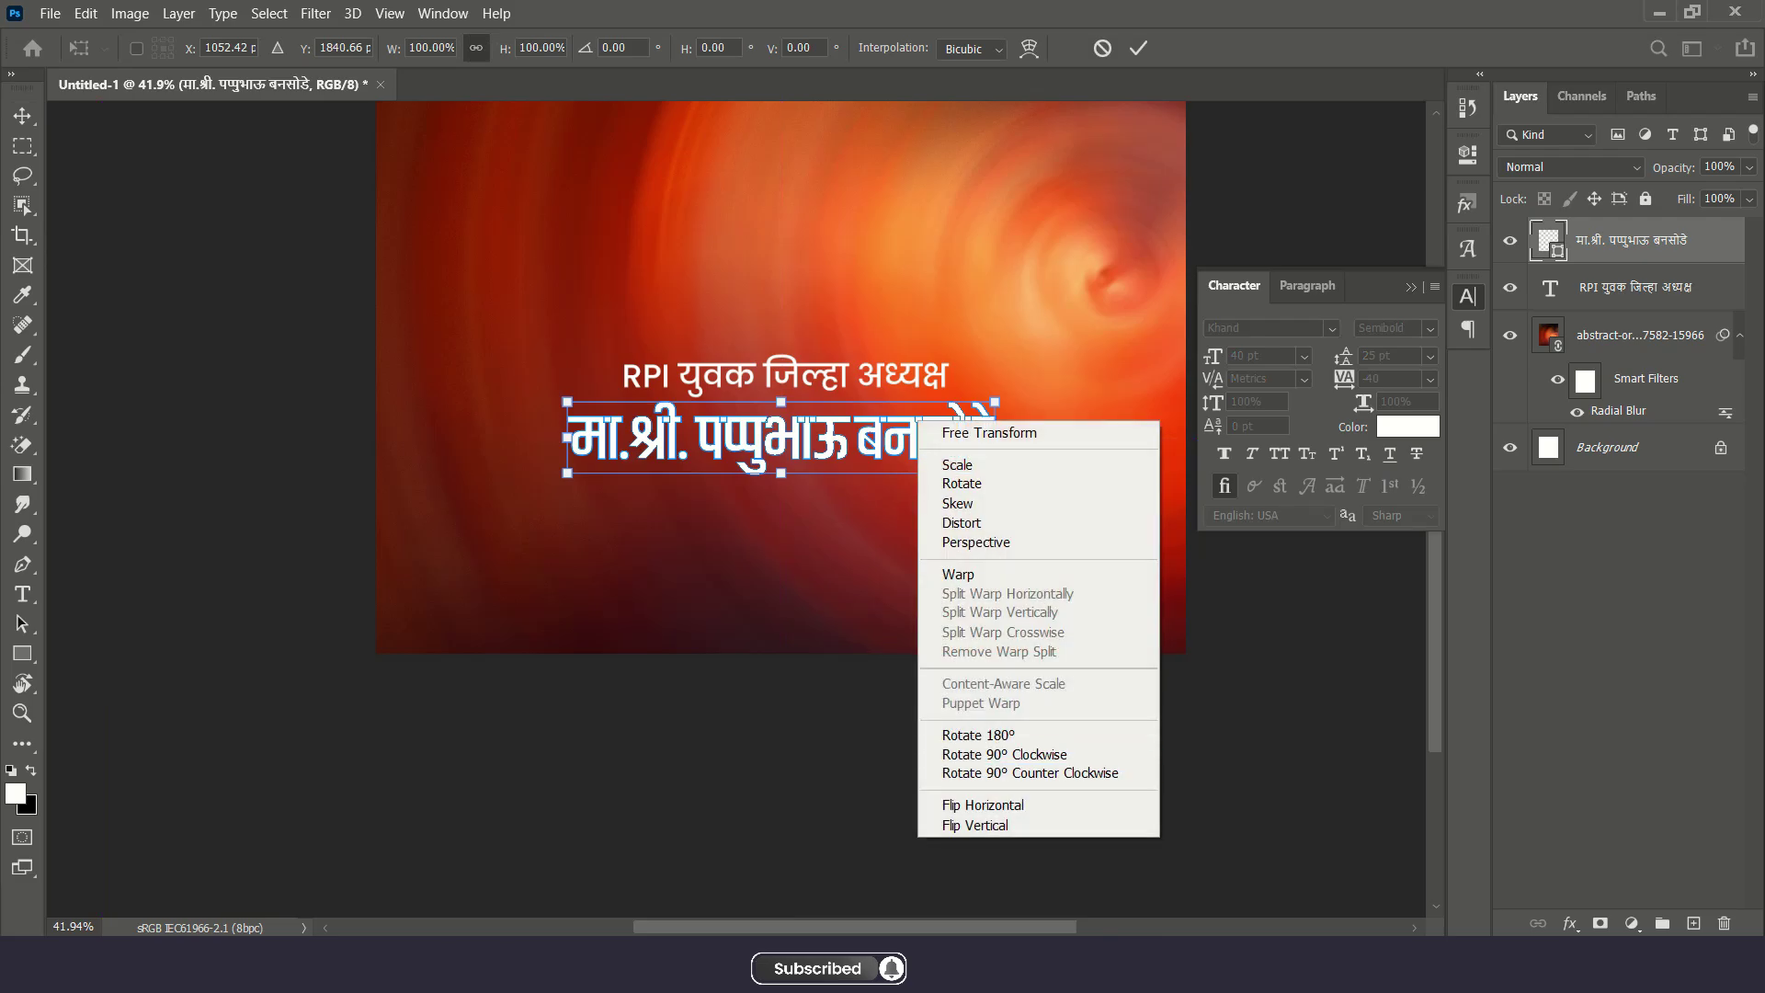
left_click(956, 573)
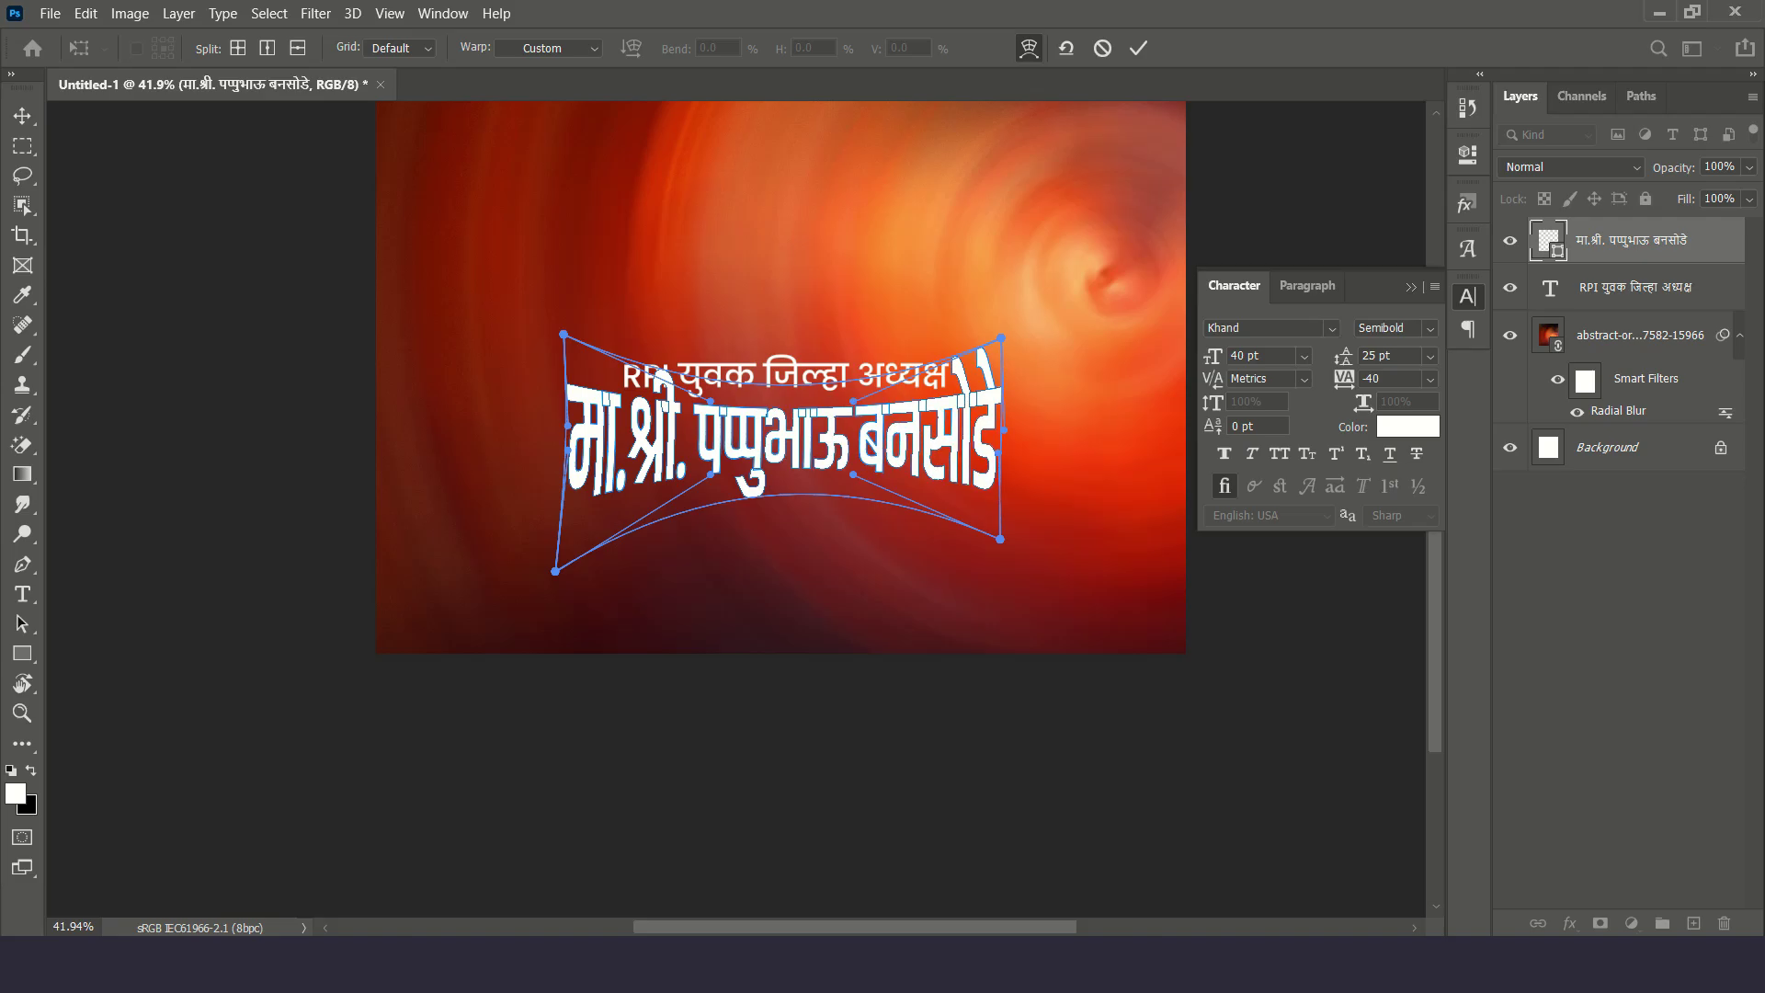
key("Return")
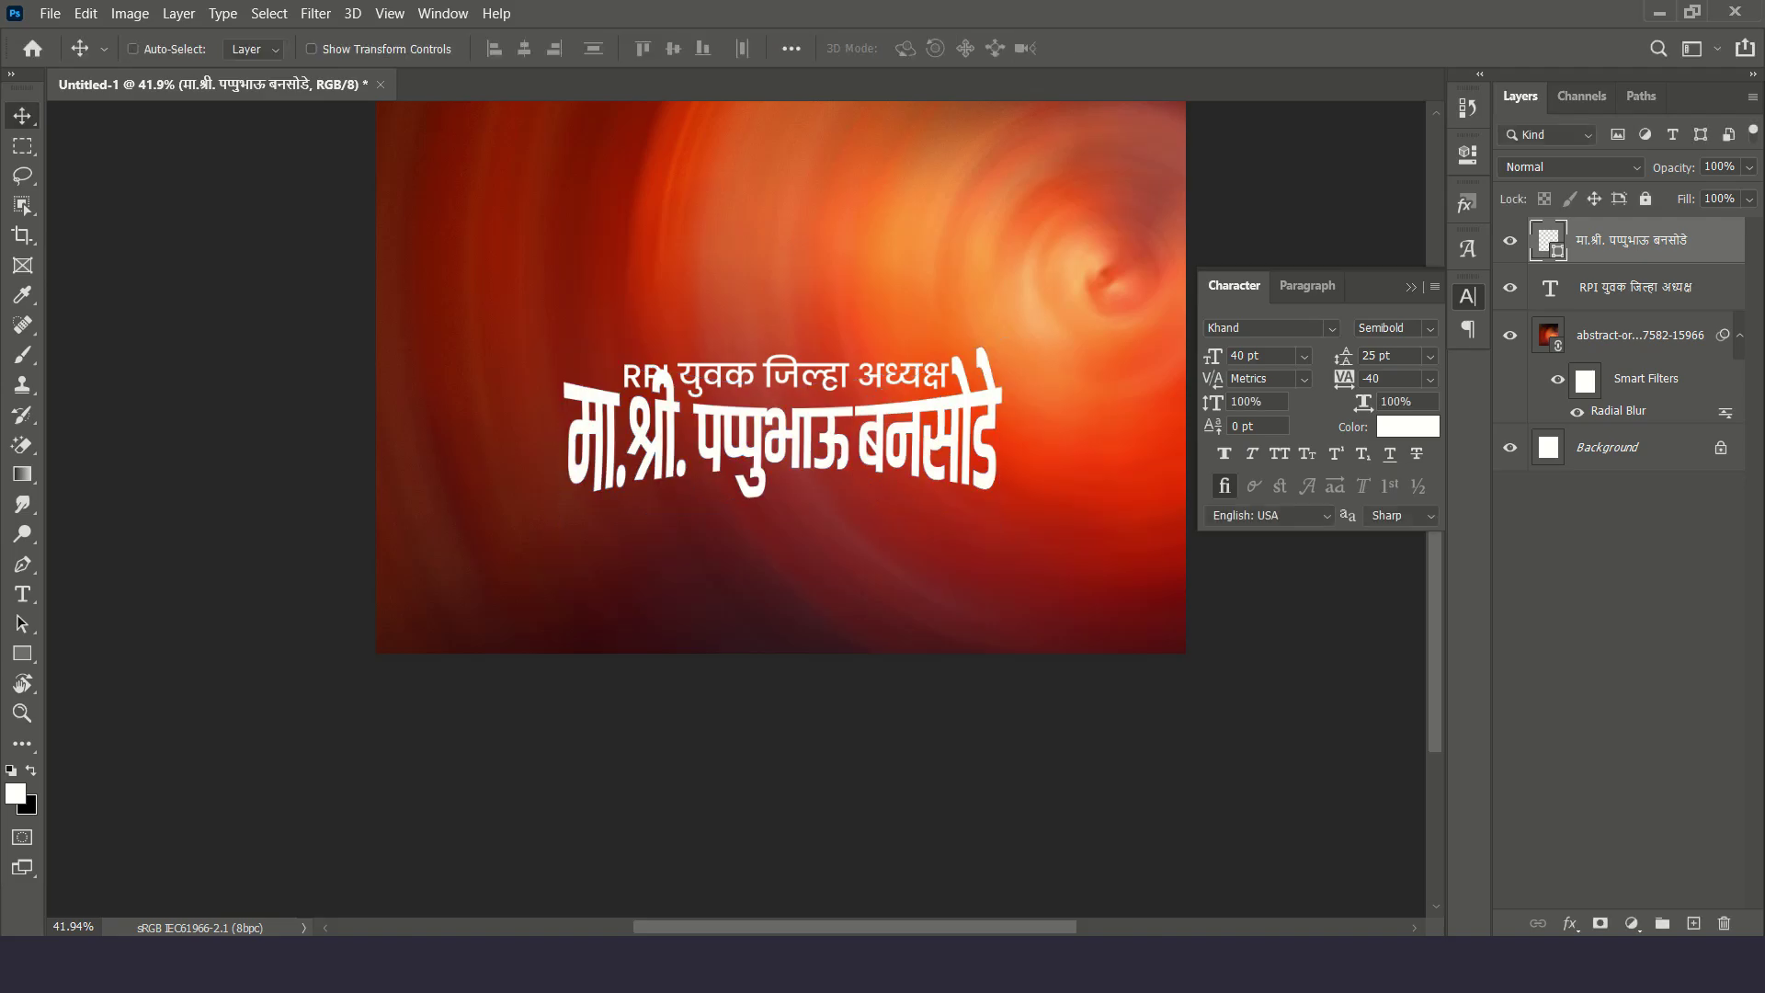
key("Return")
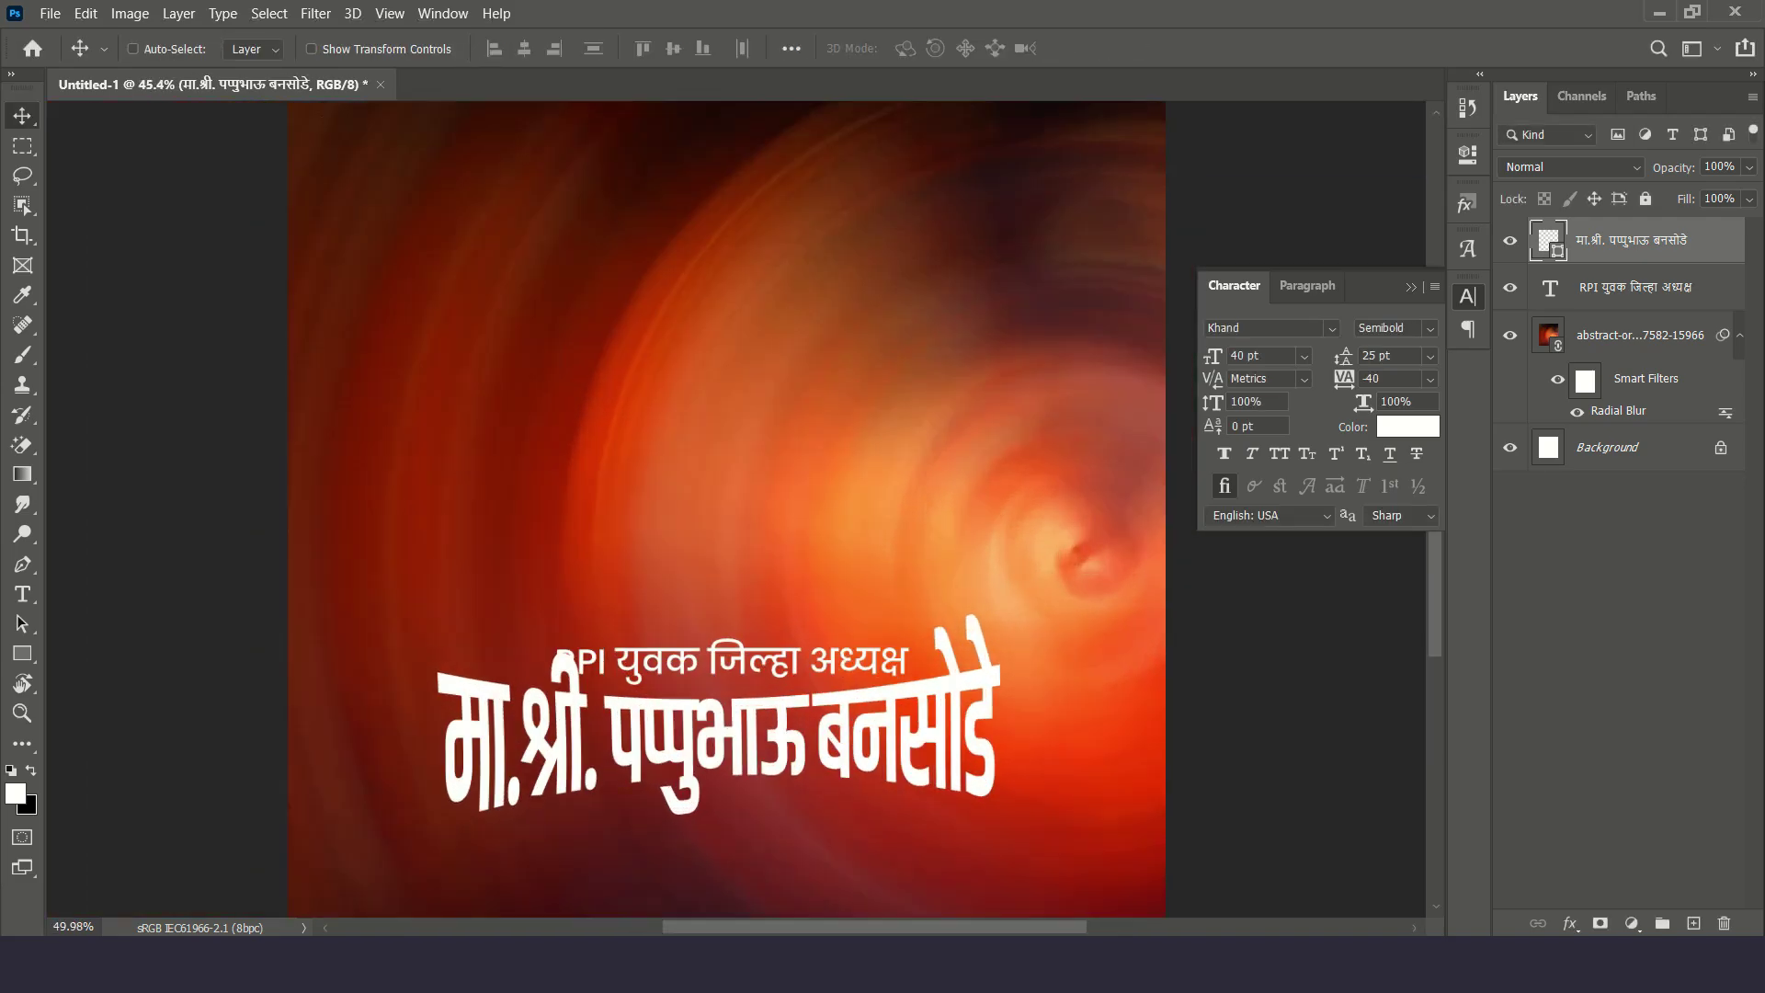
Trim the top line to 'RPI युवक' and duplicate it below the original
left_click_drag(699, 414, 681, 386)
double_click(630, 427)
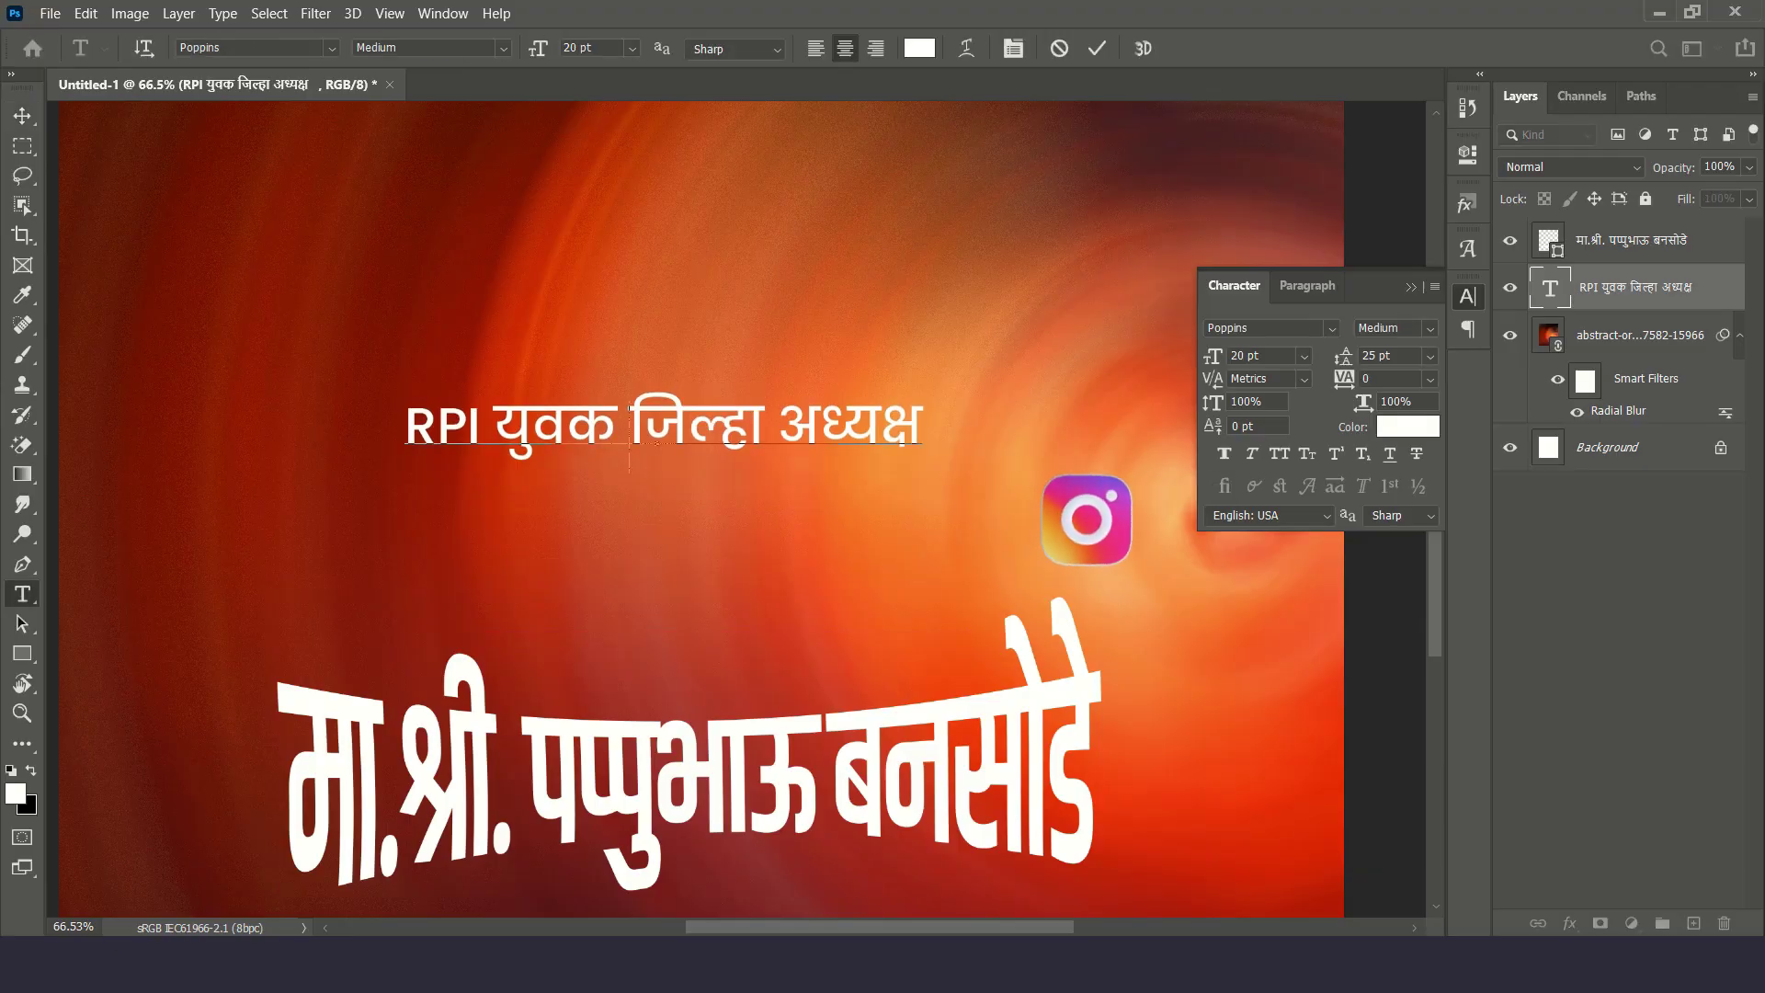
key("BackSpace")
key("ctrl+plus")
left_click_drag(699, 496, 625, 671)
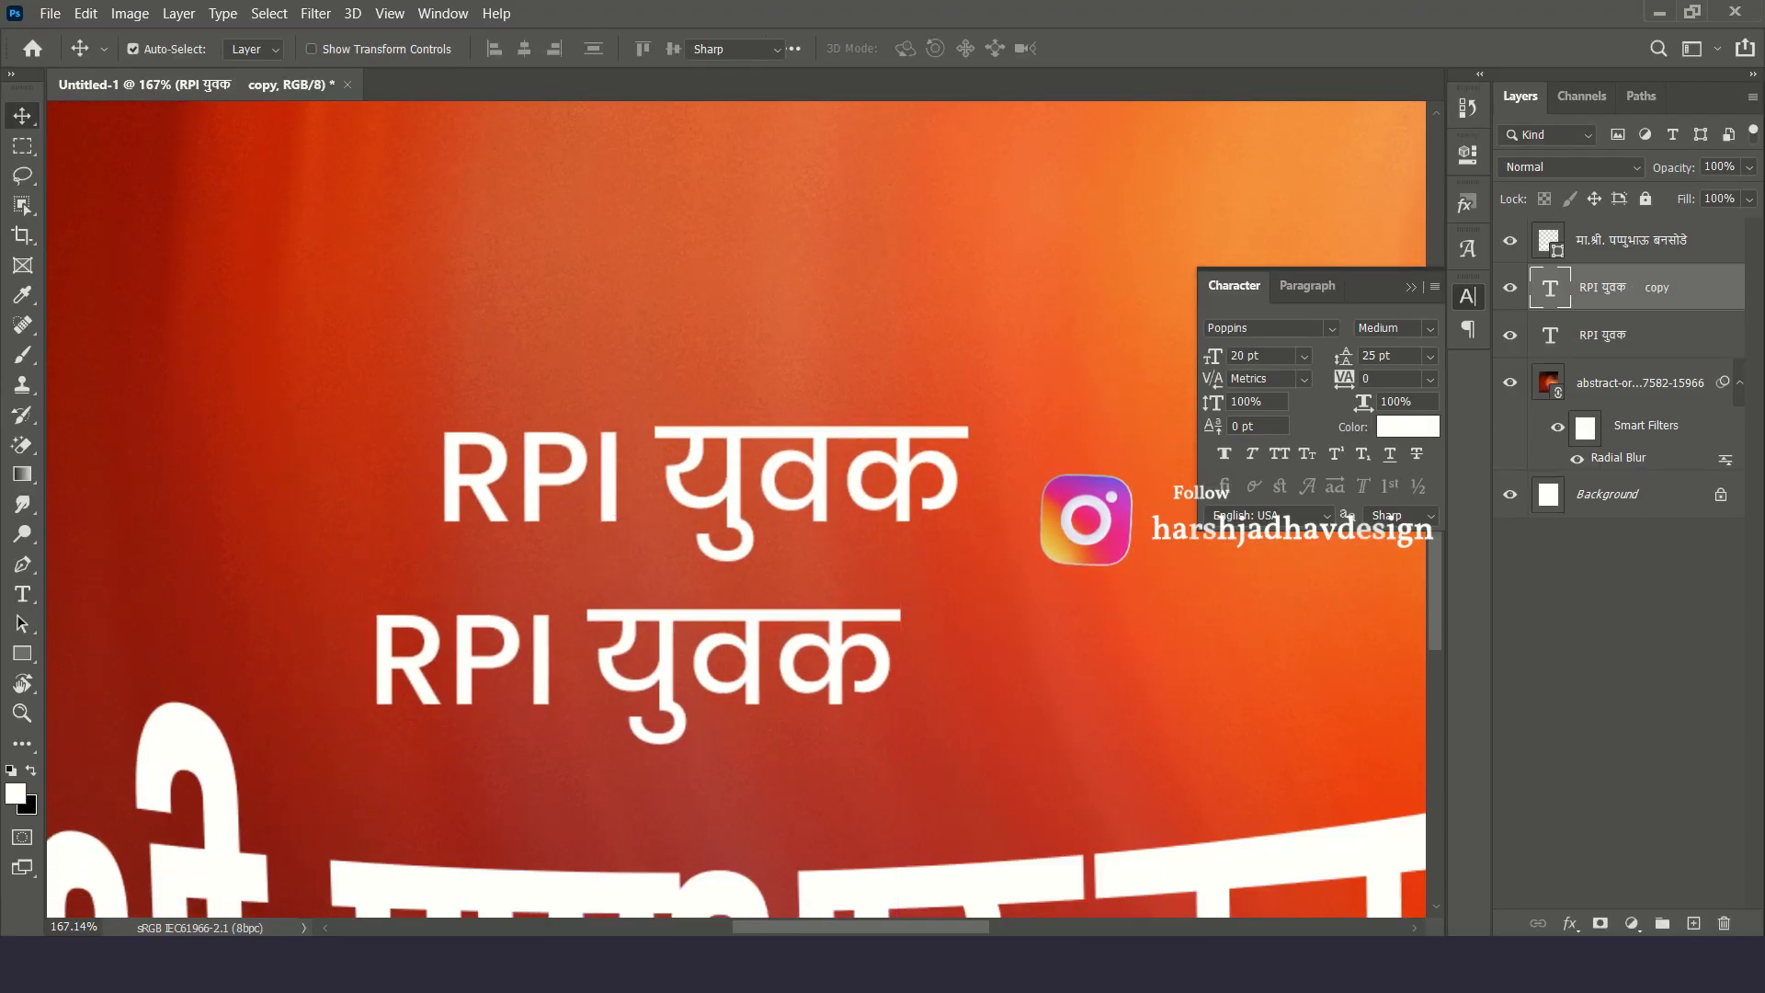
Make the second line bold 'जिल्हा अध्यक्ष' and stack it under RPI युवक
left_click(1393, 328)
left_click(1388, 449)
left_click(22, 115)
left_click_drag(704, 627, 775, 563)
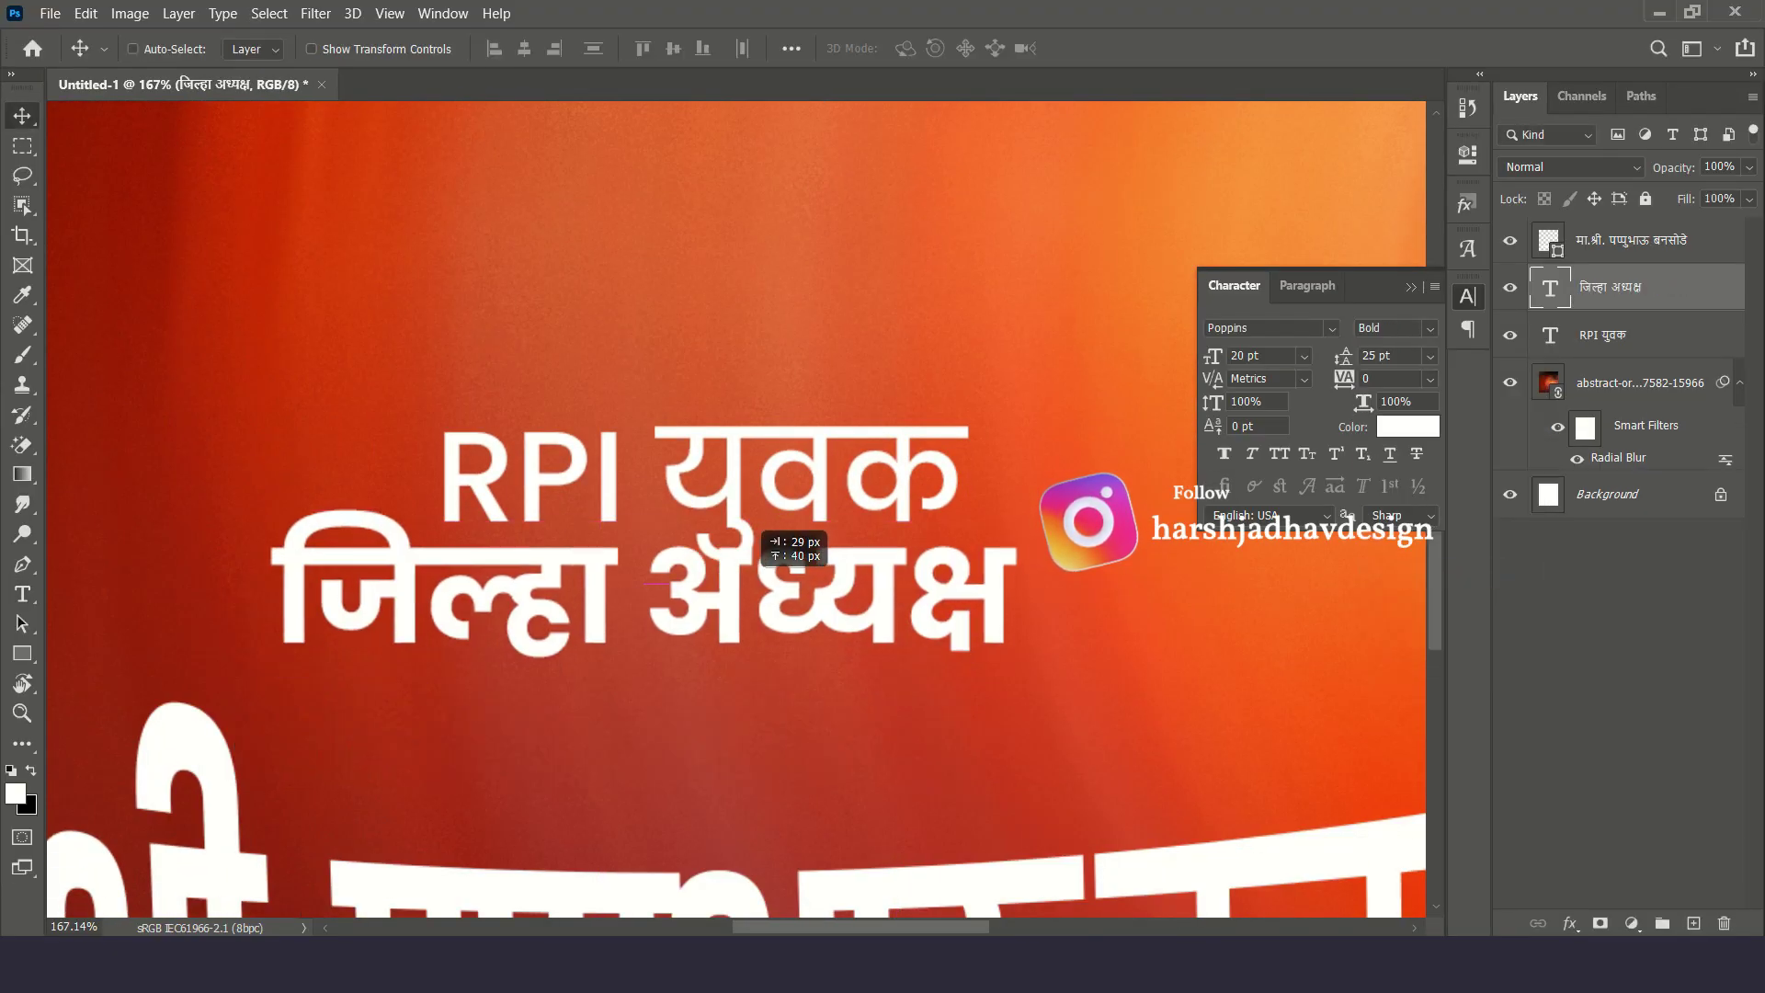
left_click(1602, 335, "shift")
key("ctrl+minus")
key("ctrl+minus")
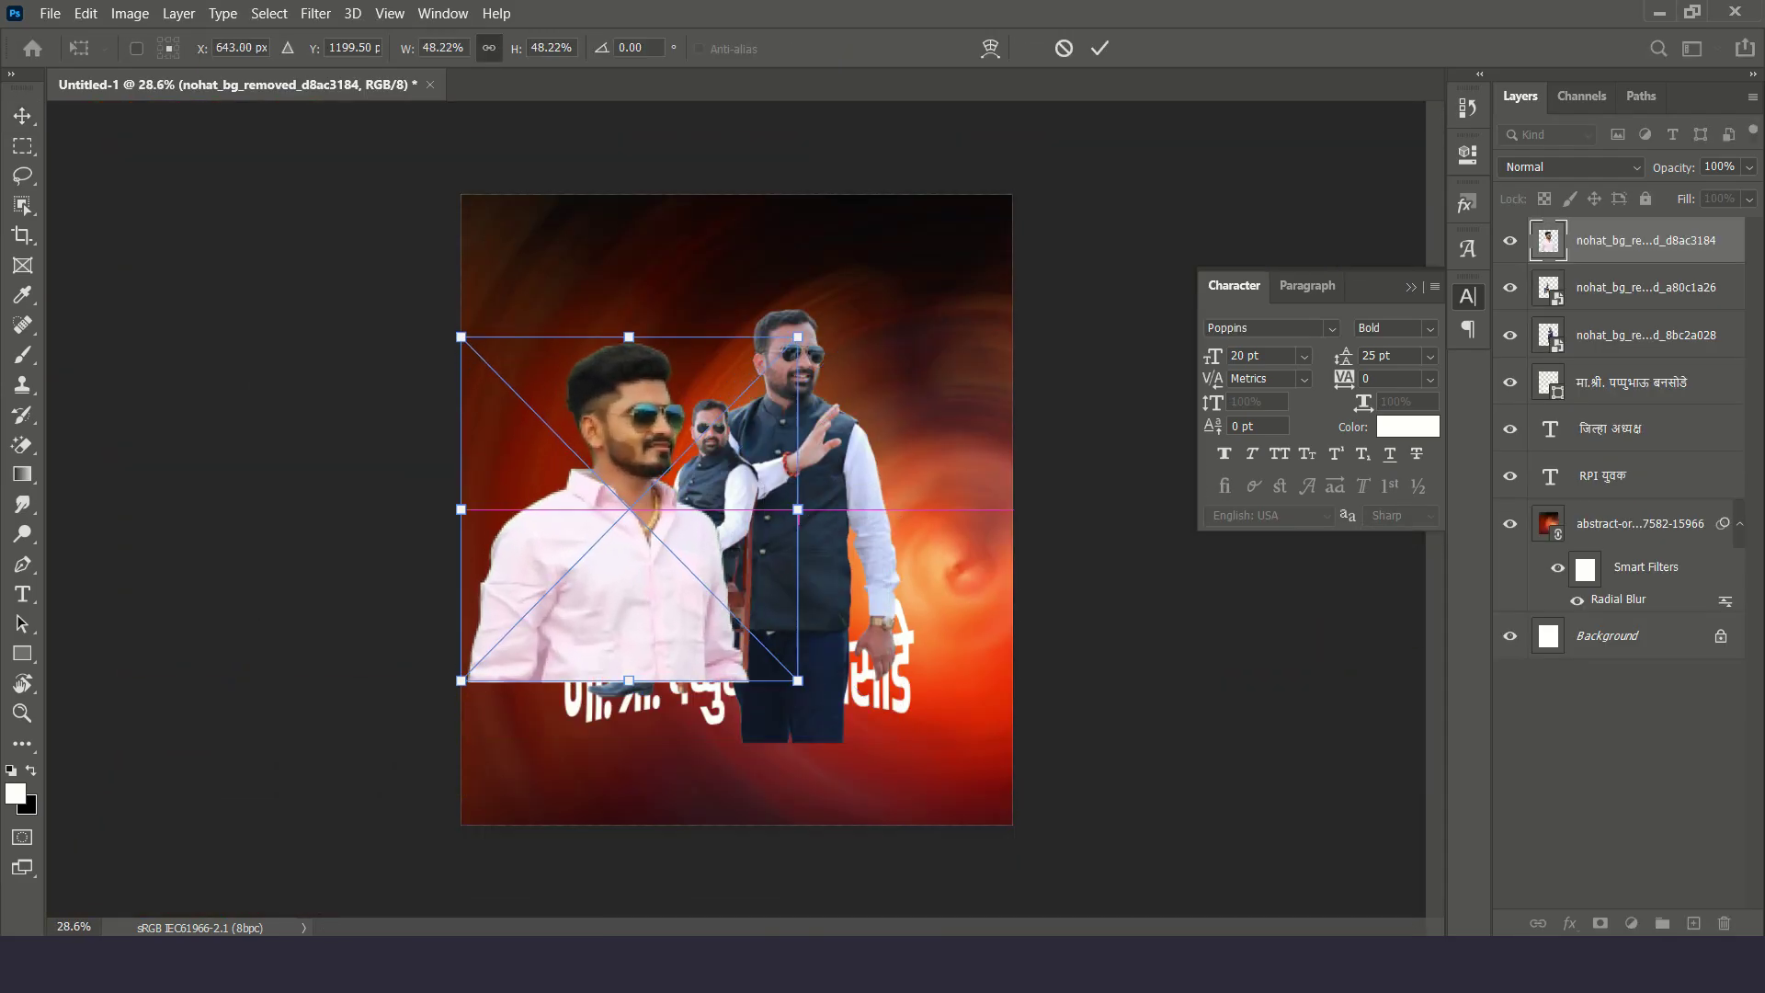
Flip one portrait, move the standing man right, rasterize him and erase his trousers
left_click(765, 535)
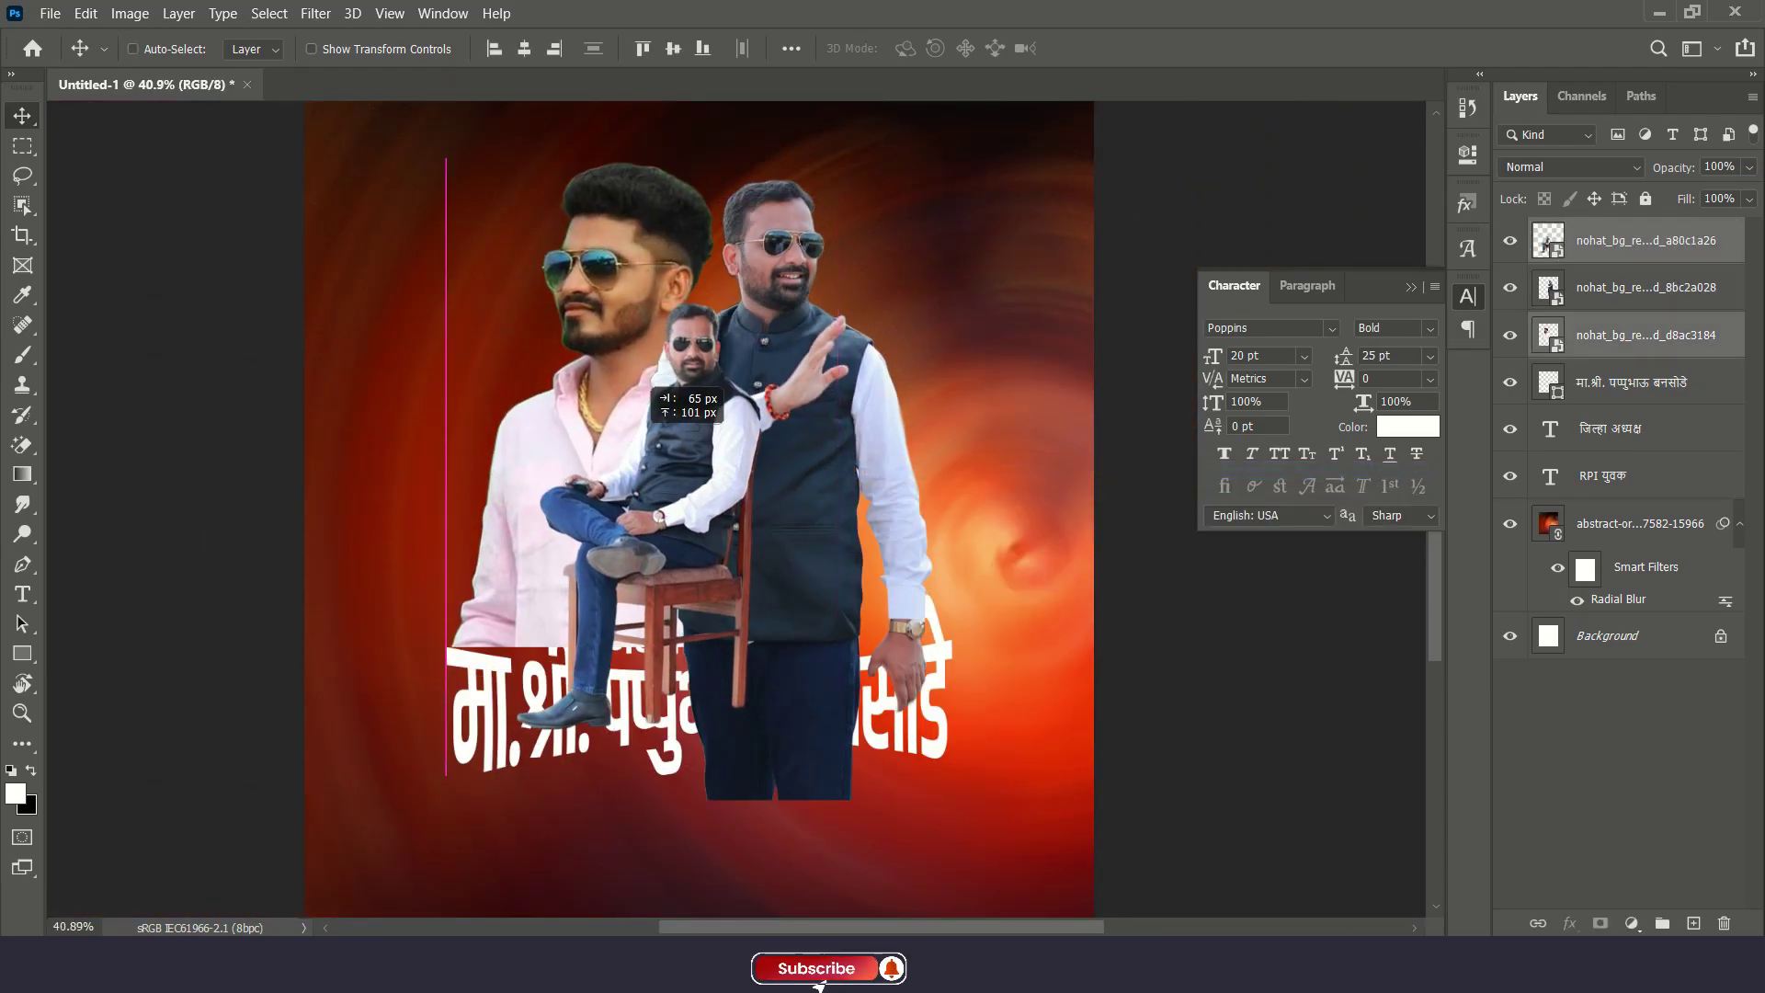
left_click_drag(791, 276, 874, 296)
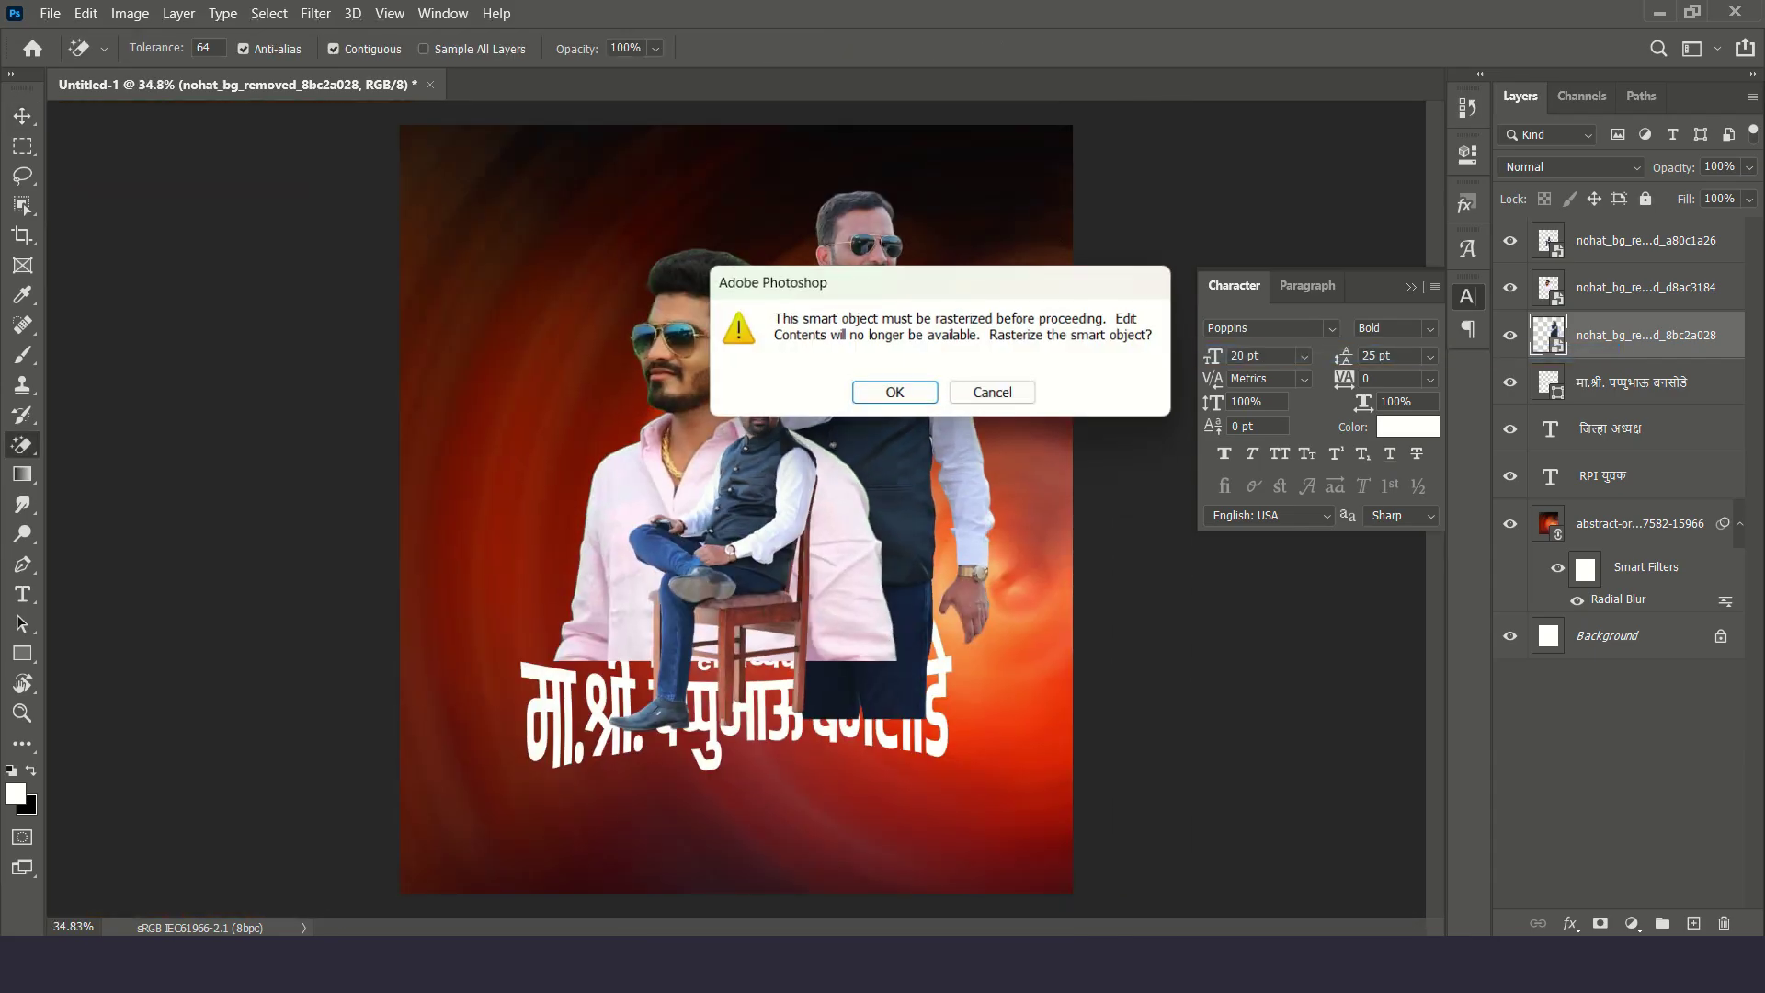
left_click(894, 392)
key("e")
left_click_drag(788, 631, 929, 607)
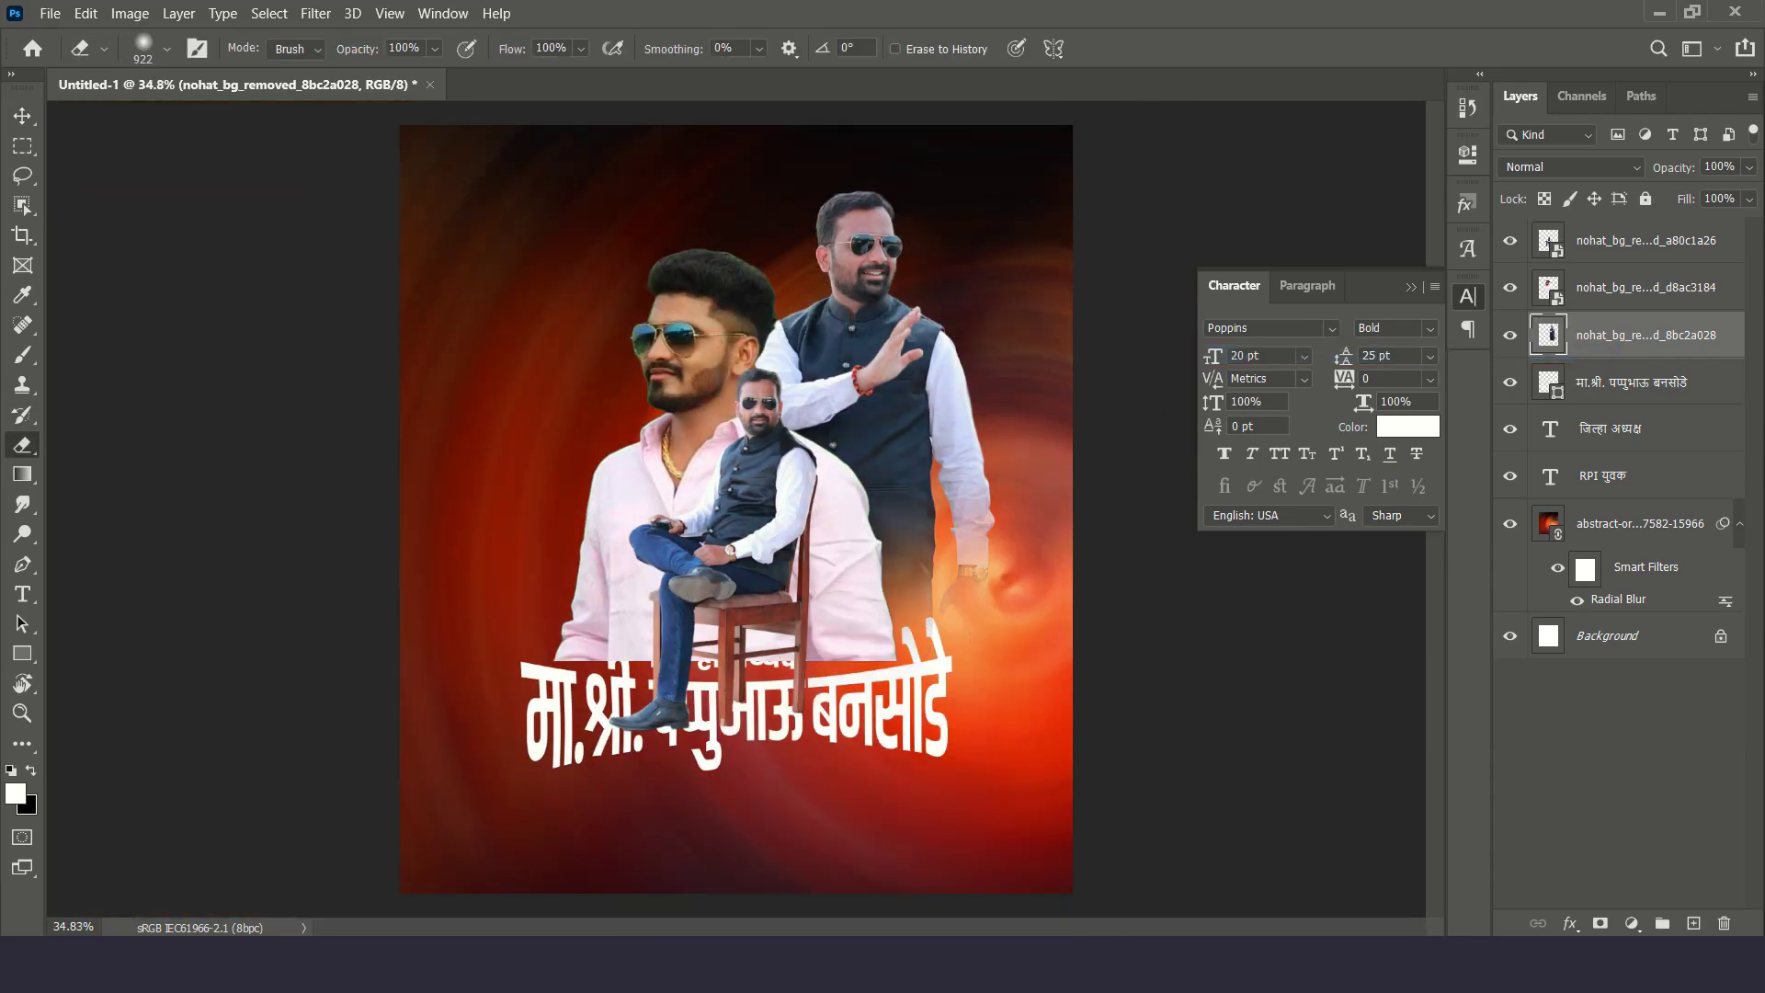
Select all three portrait layers and nudge them slightly right
key("alt+bracketright")
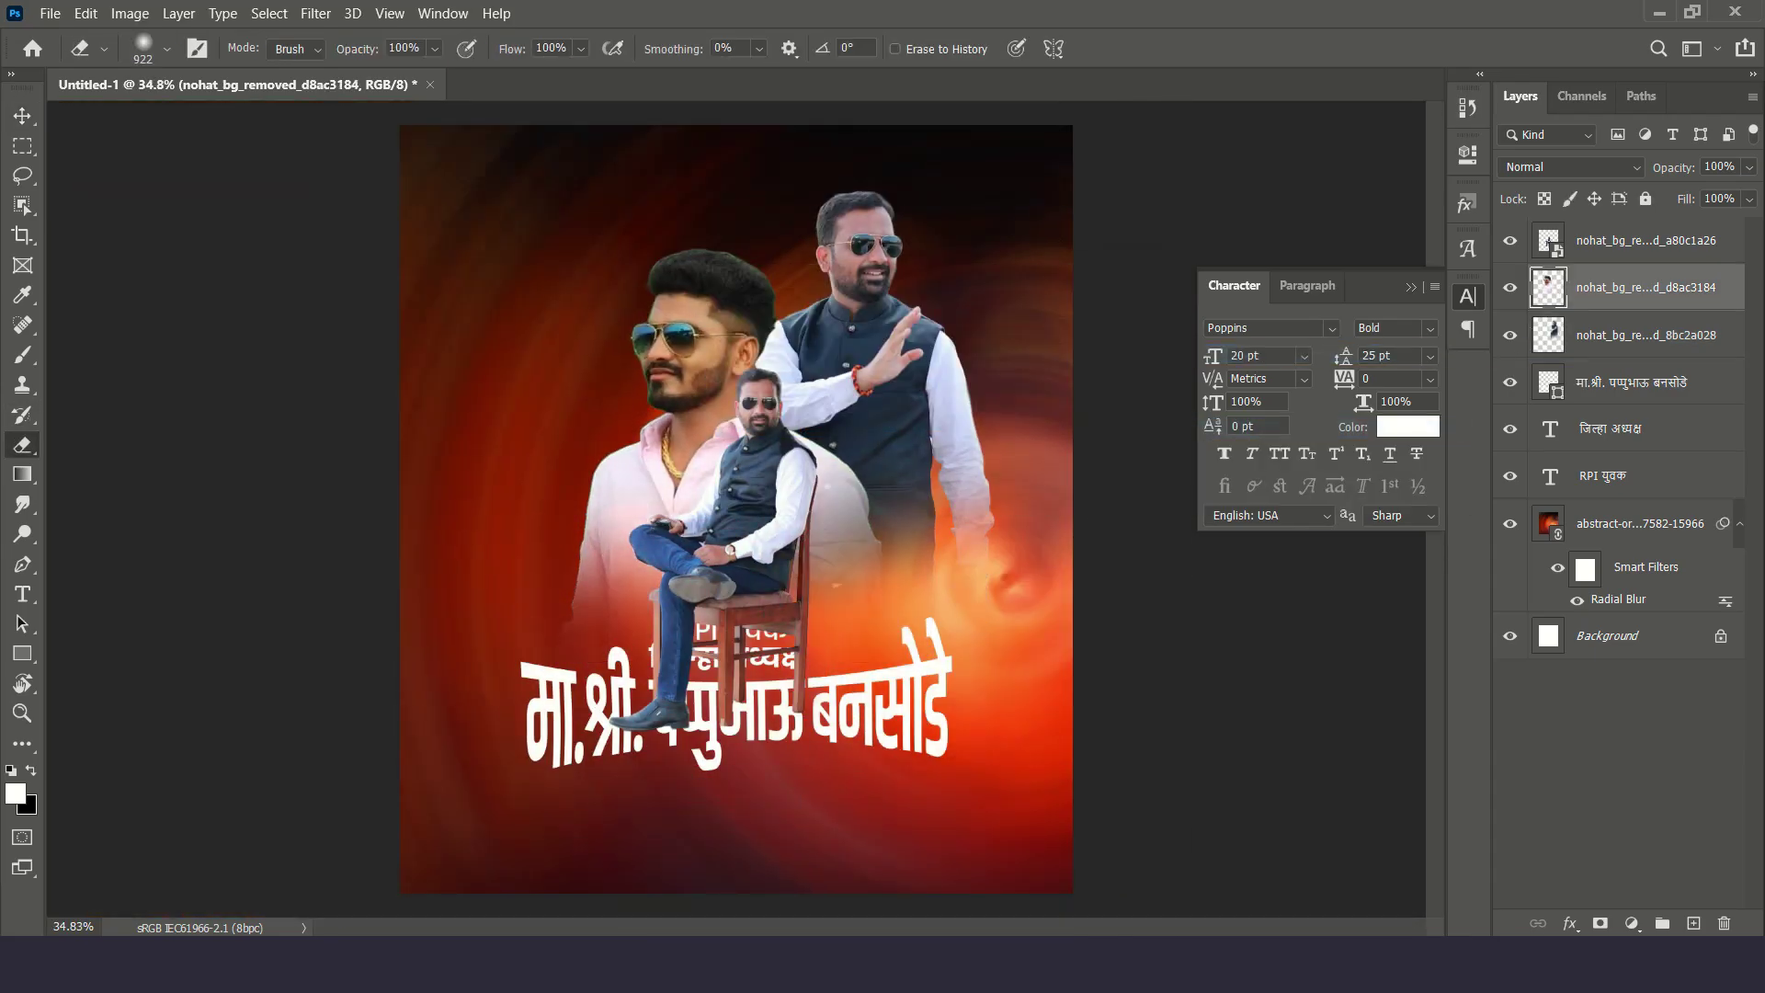
key("v")
scroll(861, 507, "up", 2)
left_click_drag(961, 450, 912, 628)
scroll(938, 515, "down", 3)
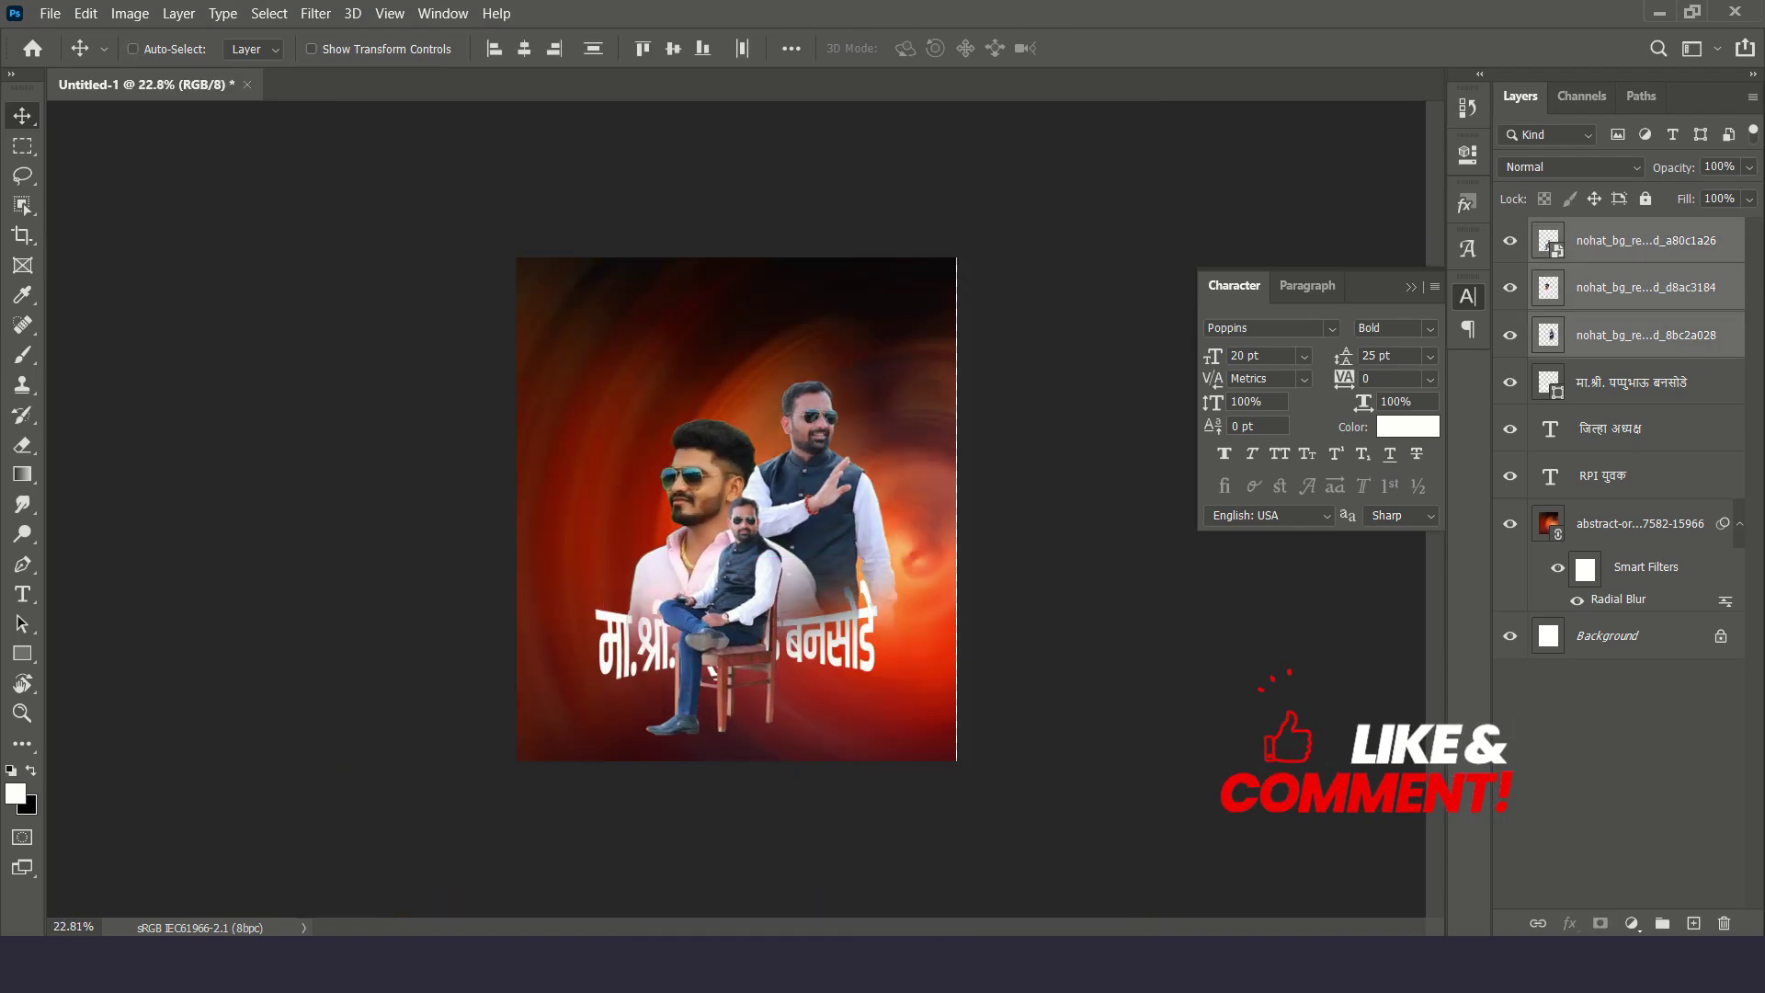
Move the headline text layers to the top and place an RPI युवक copy near the bottom
key("alt+bracketleft")
key("shift+alt+bracketleft")
key("shift+alt+bracketleft")
left_click_drag(1094, 569, 1110, 277)
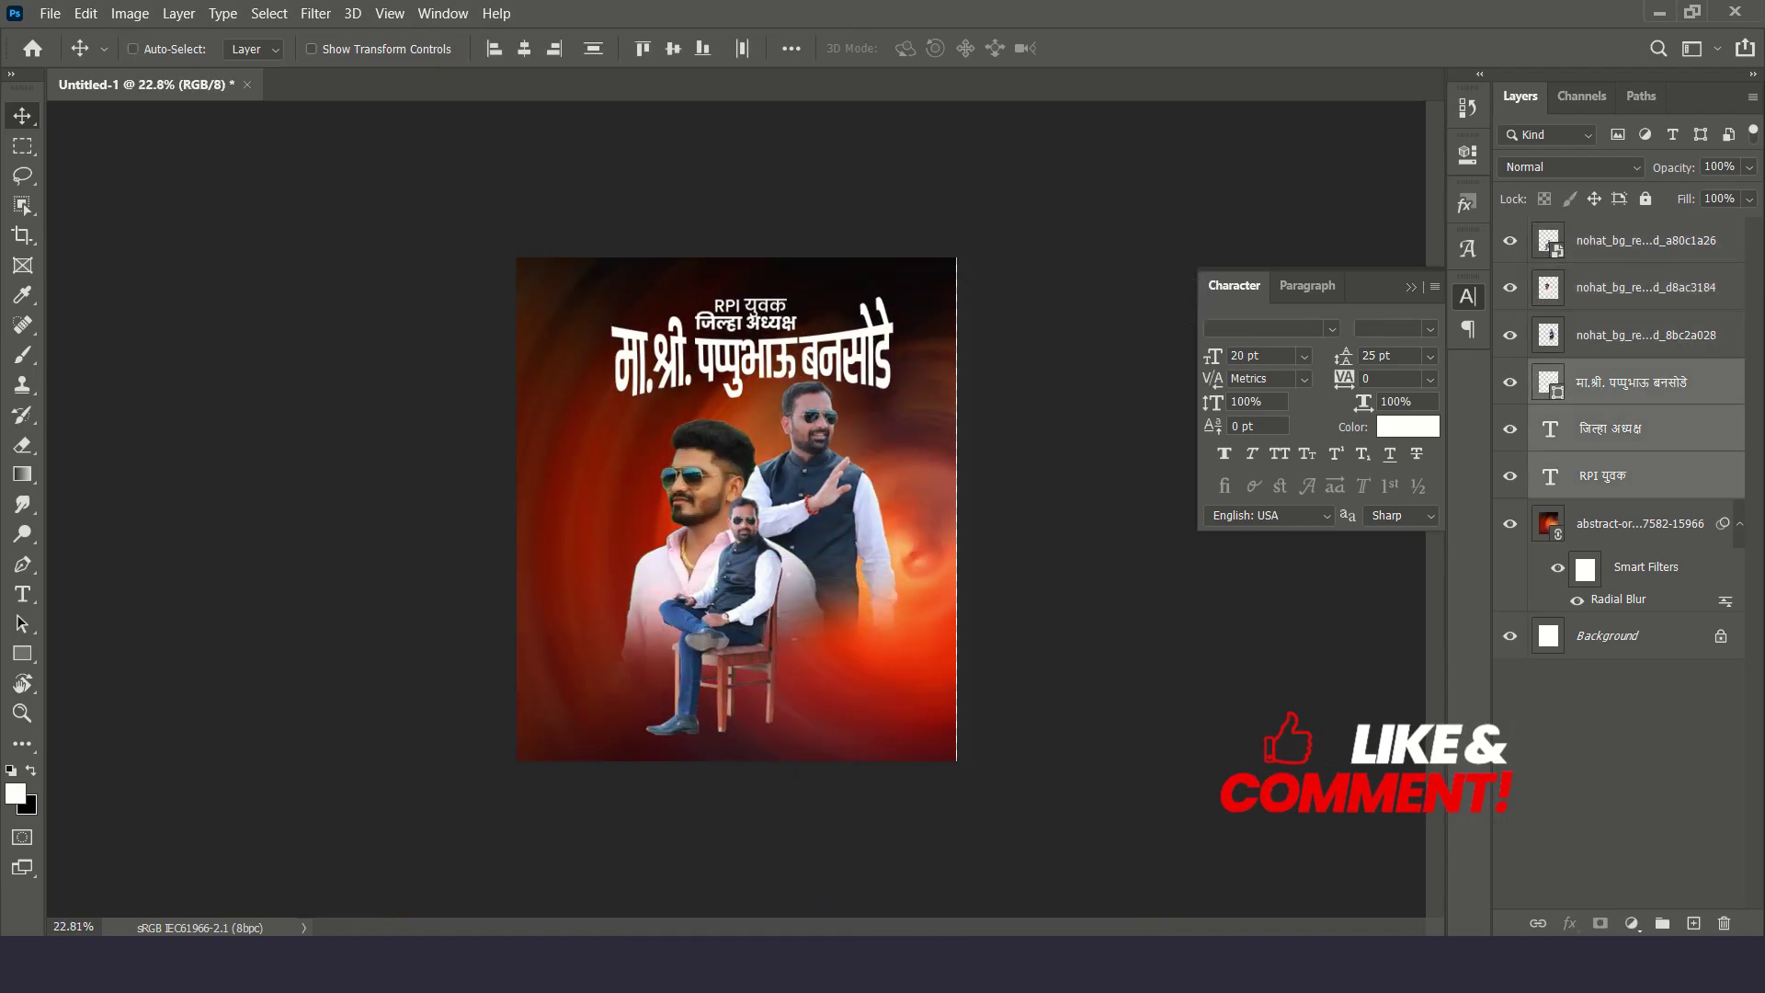
scroll(850, 225, "up", 3)
scroll(851, 225, "down", 2)
left_click_drag(860, 230, 855, 230)
scroll(851, 225, "up", 1)
scroll(855, 230, "down", 2)
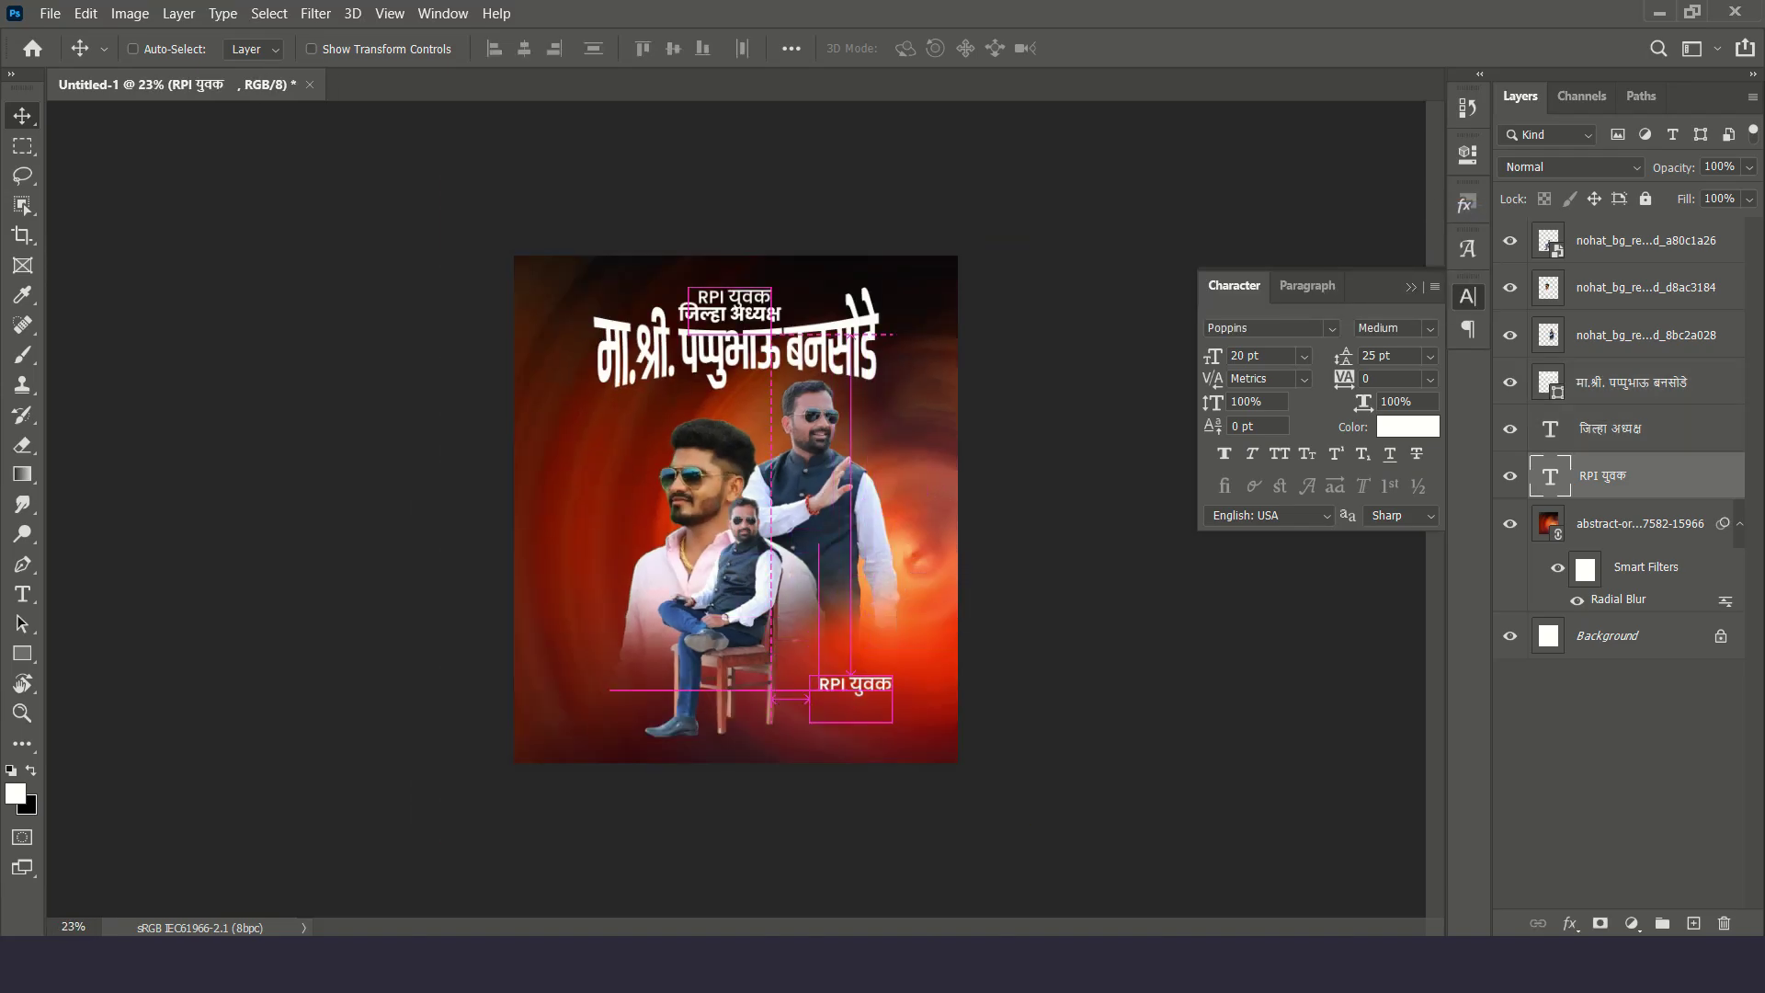
left_click_drag(850, 694, 851, 694)
Replace the copied line with the two-line greeting text, removing the name
scroll(850, 695, "up", 3)
double_click(860, 455)
key("ctrl+v")
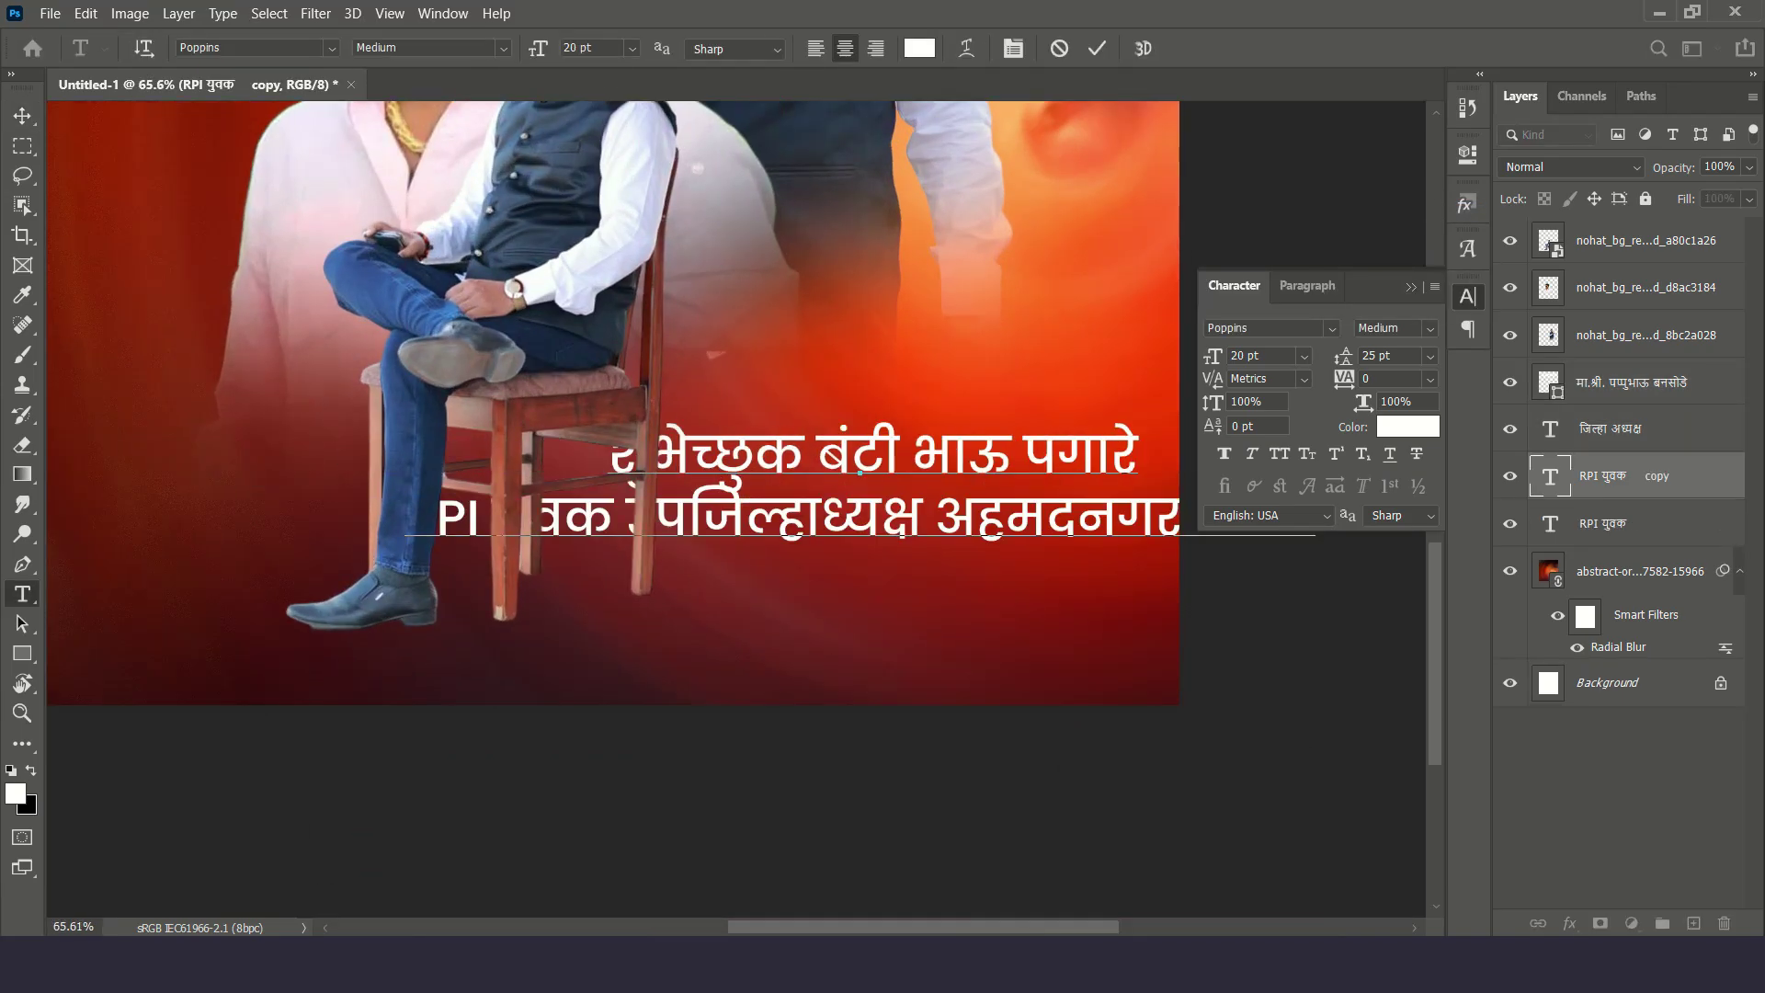
key("ctrl+x")
key("ctrl+Return")
Duplicate the greeting as a bold name line coloured light orange ffca86
key("ctrl+j")
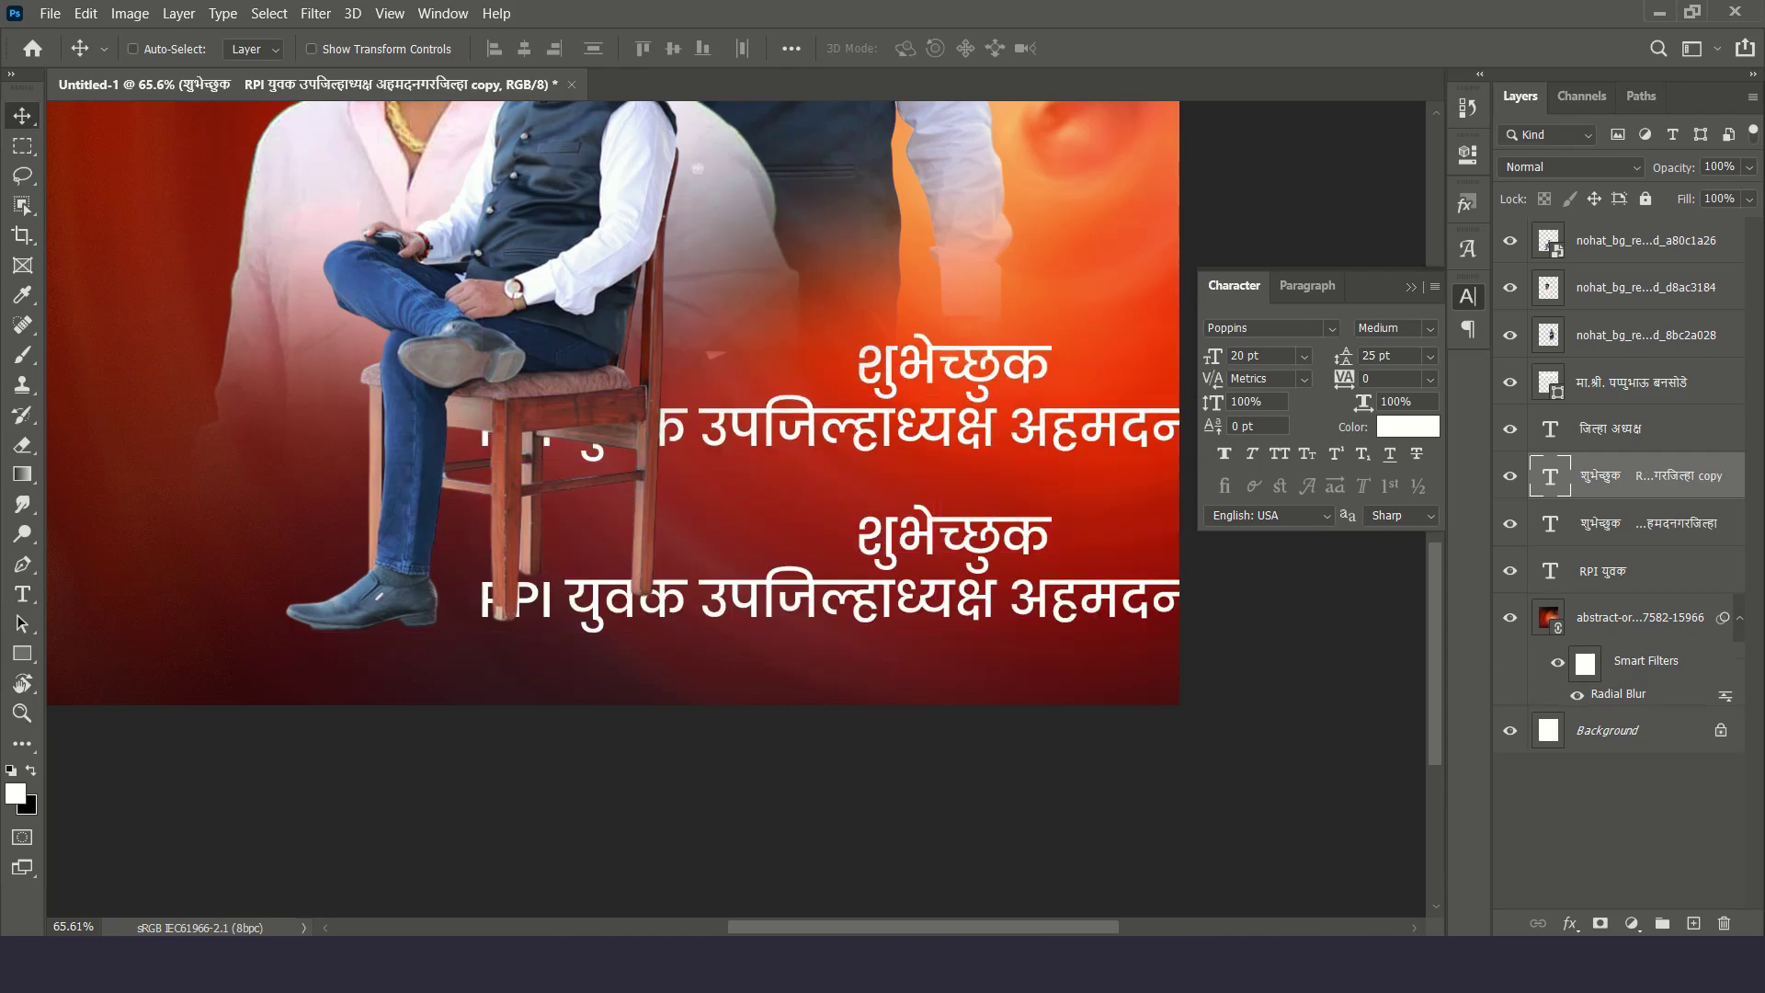
key("ctrl+v")
left_click(1395, 328)
left_click(1389, 567)
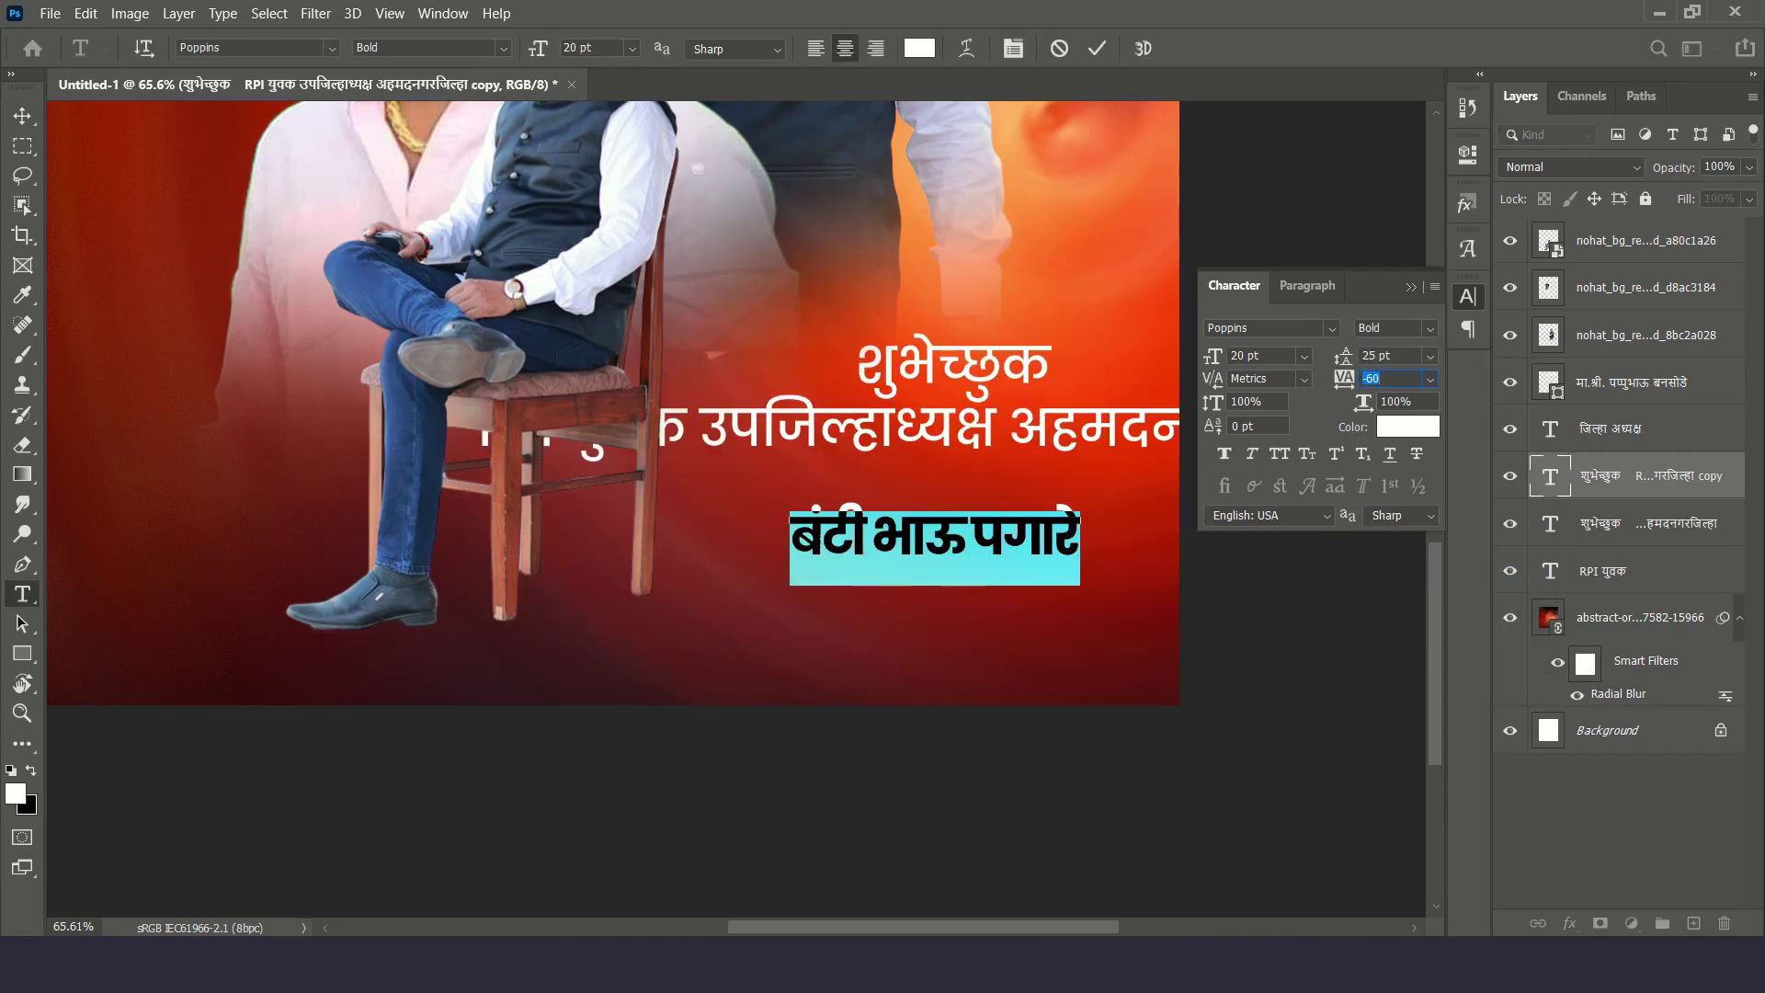
key("ctrl+Return")
left_click(1407, 426)
left_click(1294, 268)
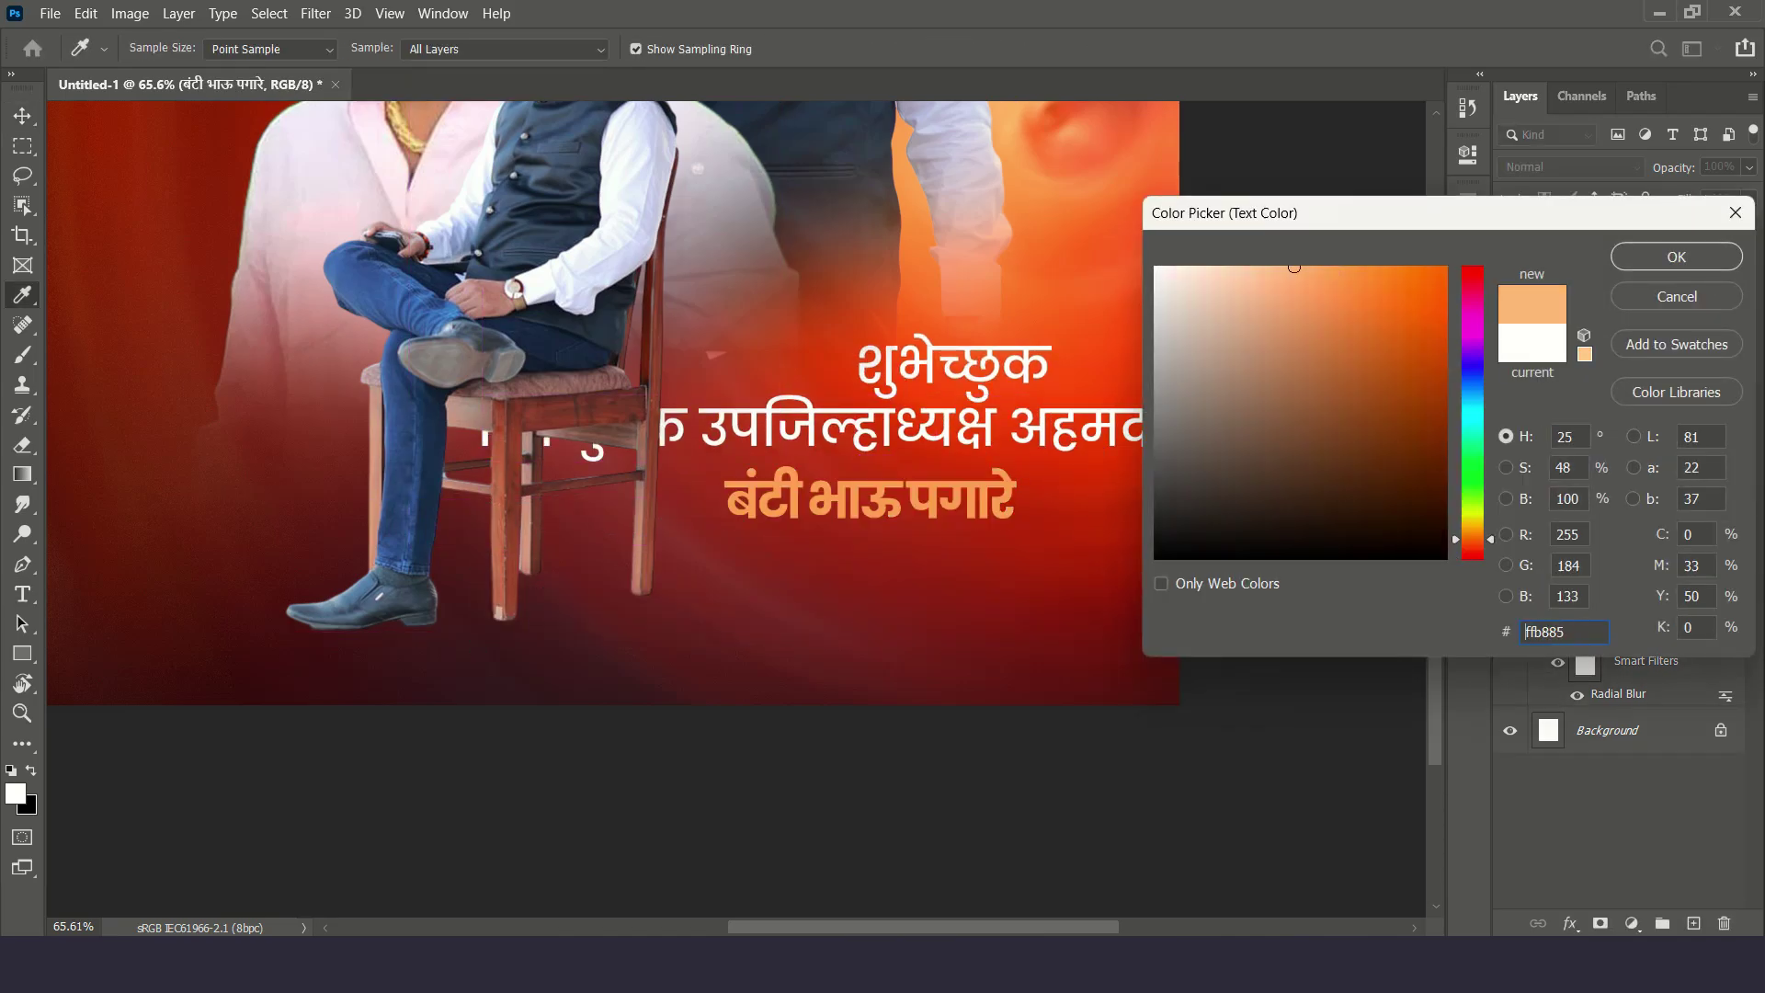
key("Return")
Move the greeting block lower left and the RPI text up and right
key("ctrl+t")
left_click_drag(920, 395, 984, 515)
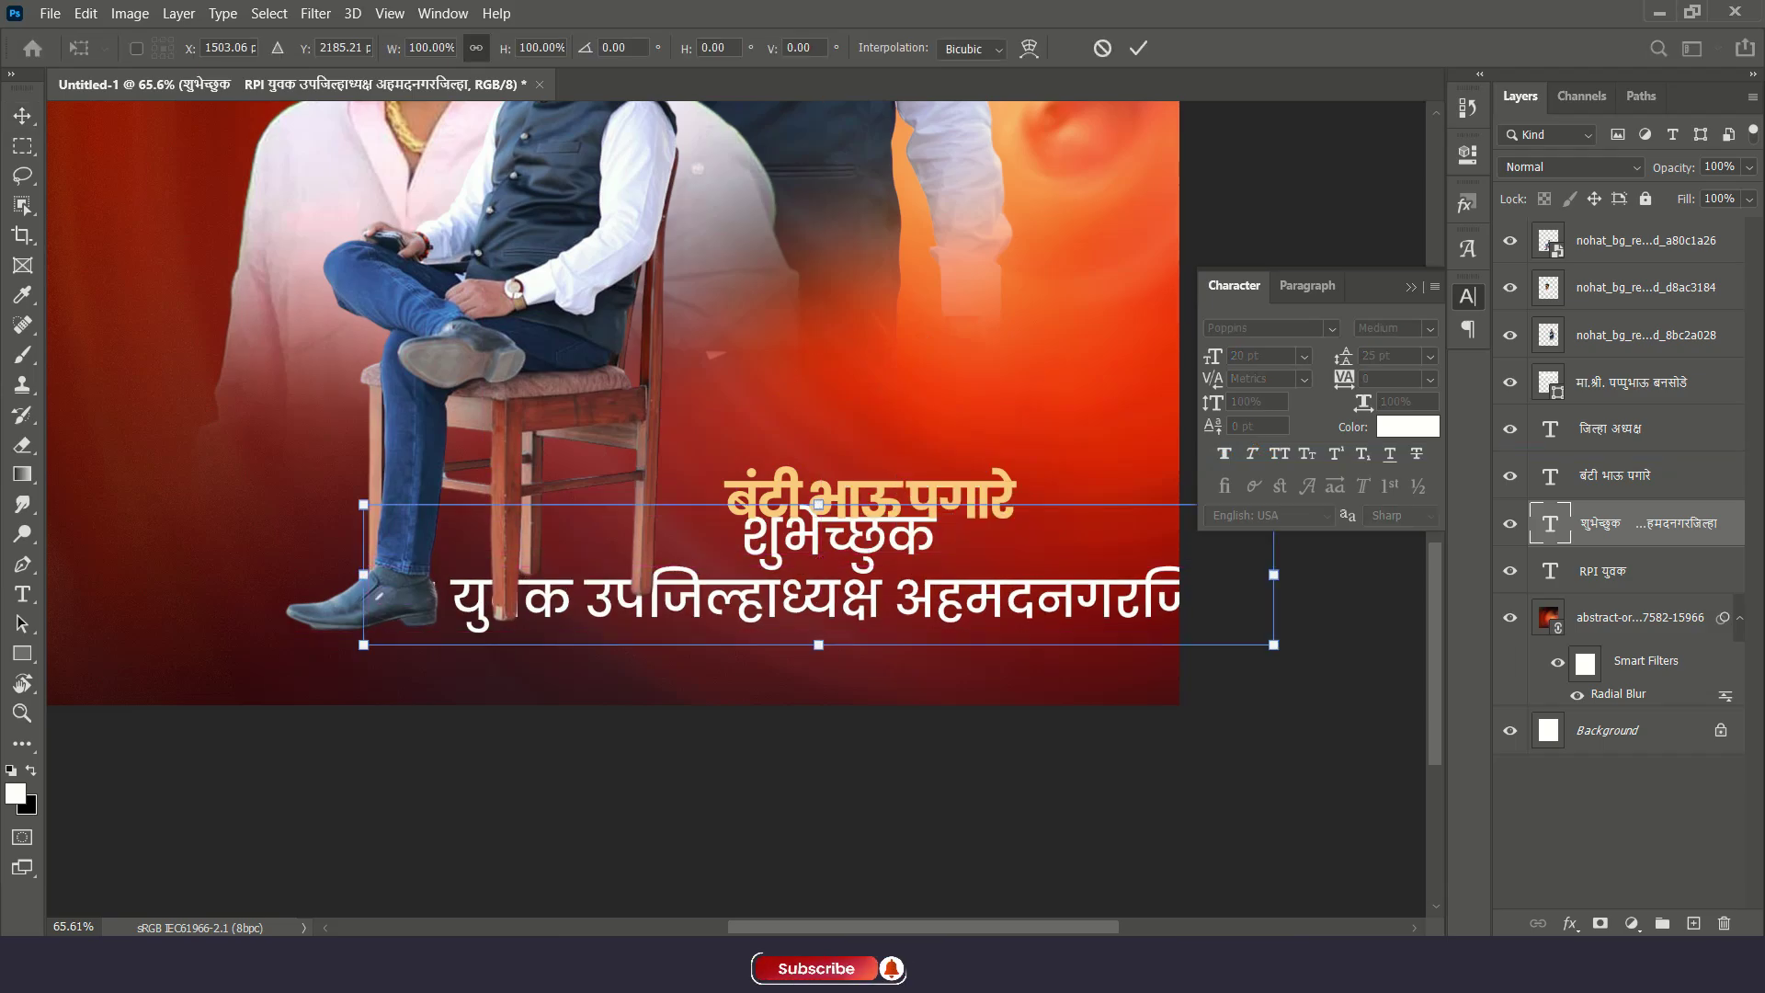
left_click_drag(1271, 575, 990, 574)
key("Escape")
left_click_drag(919, 435, 869, 504)
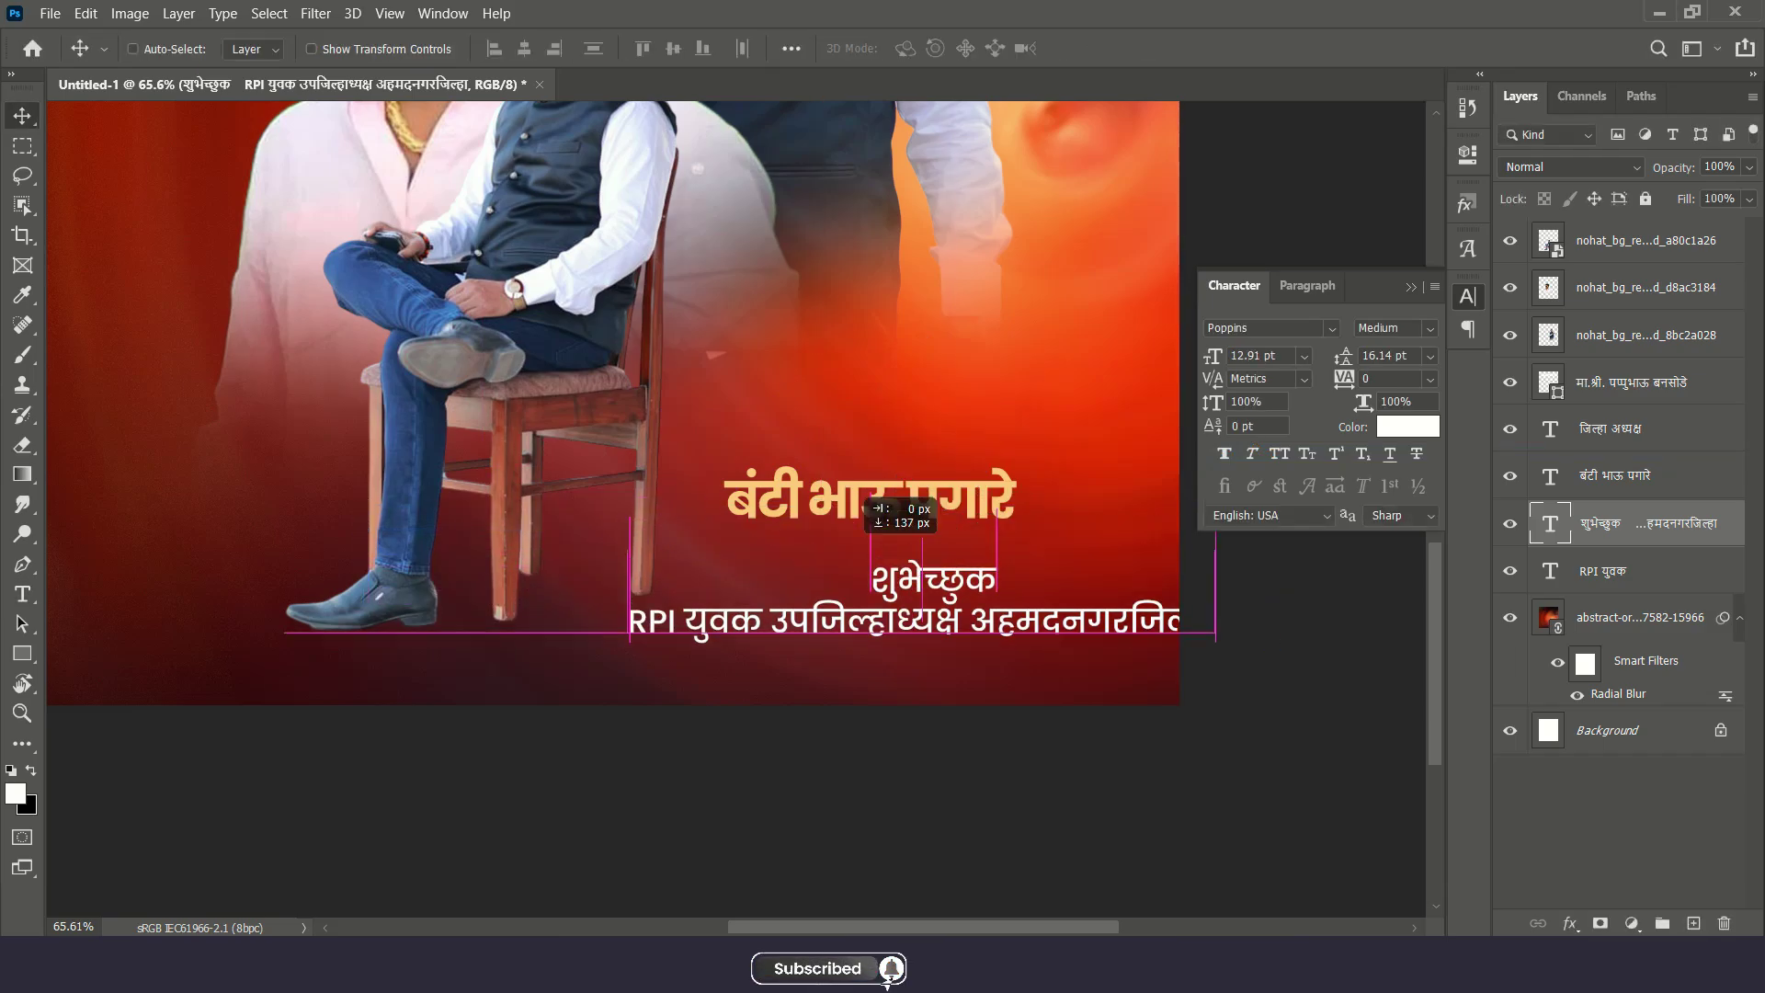
key("ctrl+Return")
left_click_drag(919, 592, 956, 520)
type("-")
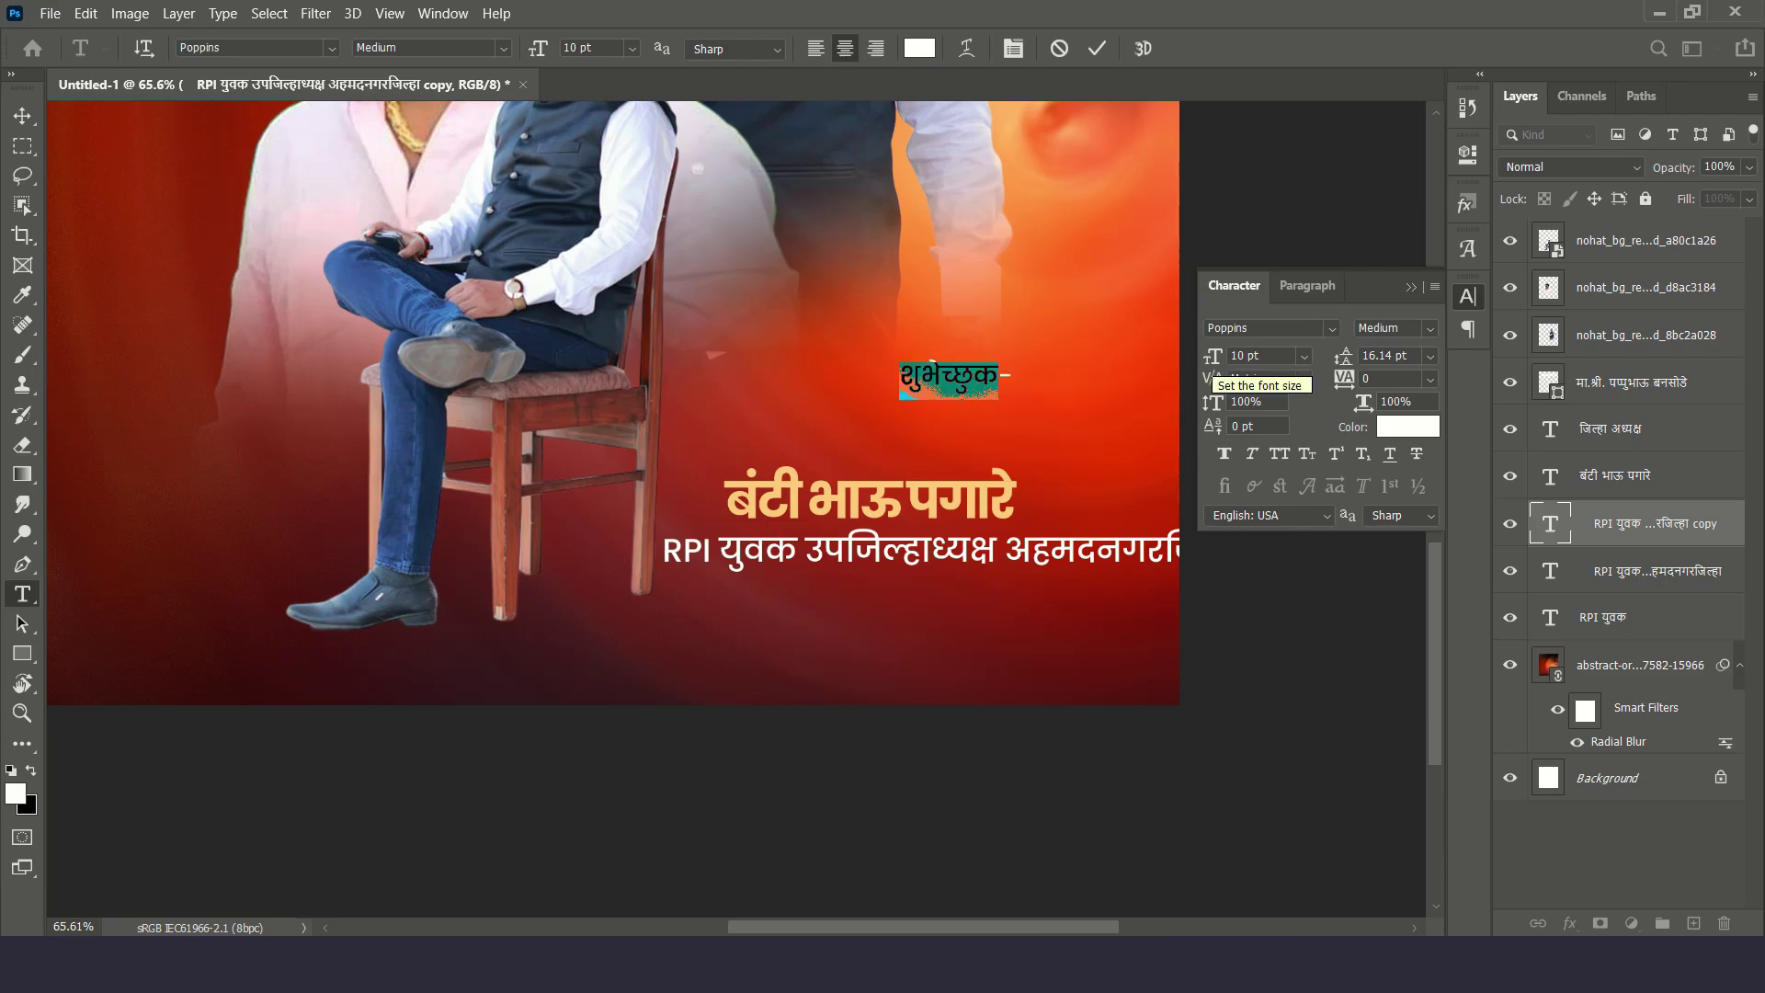
Place 'शुभेच्छुक-' above the name and split the RPI line onto two lines
scroll(956, 386, "up", 3)
left_click_drag(956, 377, 828, 497)
scroll(919, 552, "up", 2)
left_click(1091, 579)
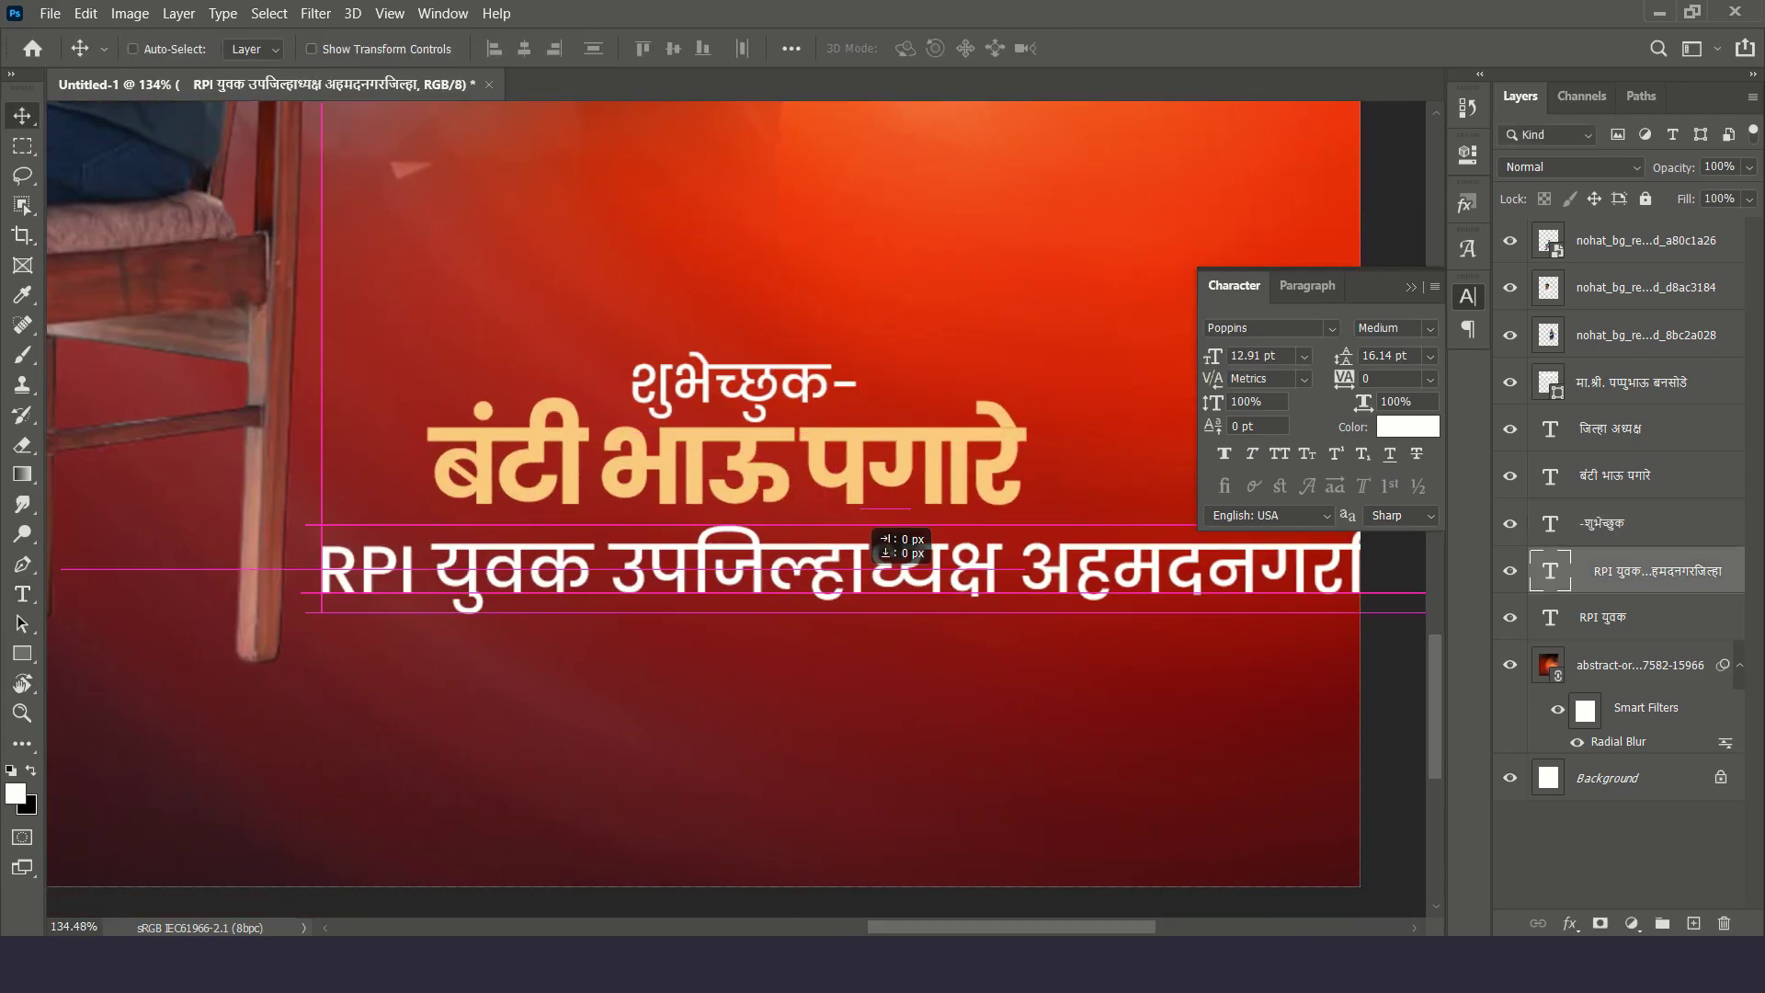
key("Return")
key("ctrl+Return")
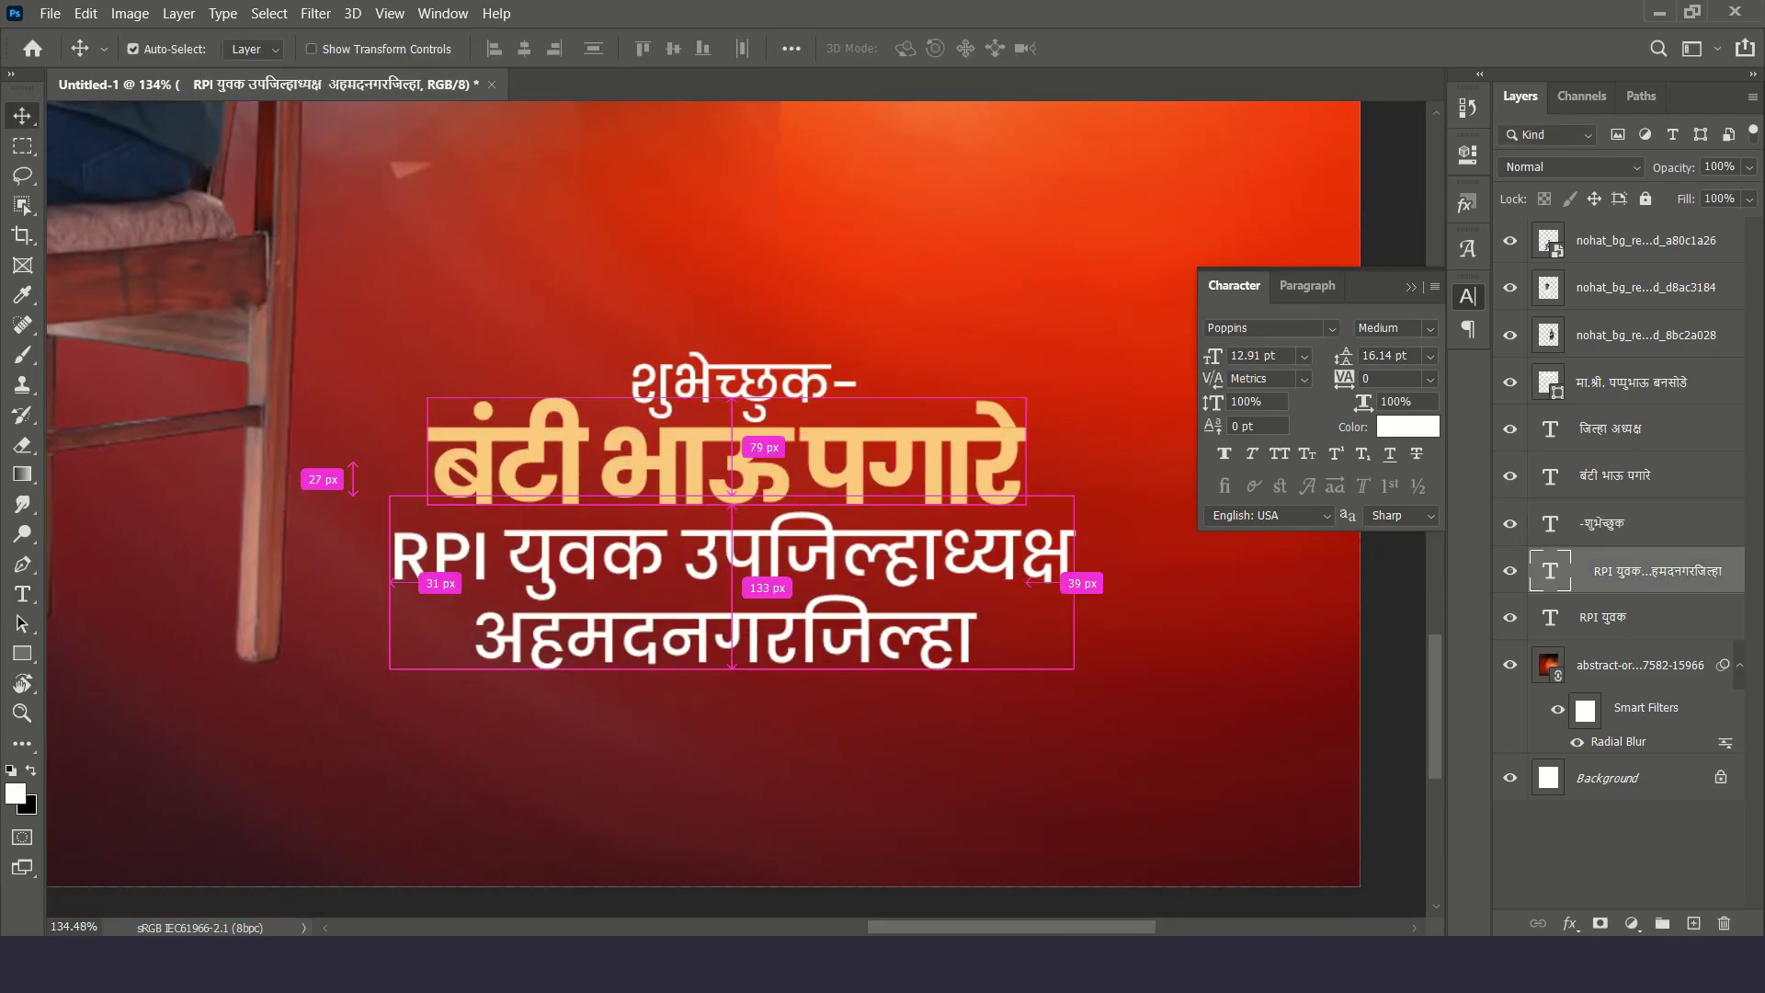
Scale the greeting, name and RPI text layers together as one credit block
left_click(1615, 476, "ctrl")
left_click(1615, 523, "ctrl")
key("ctrl+minus")
scroll(340, 584, "down", 2)
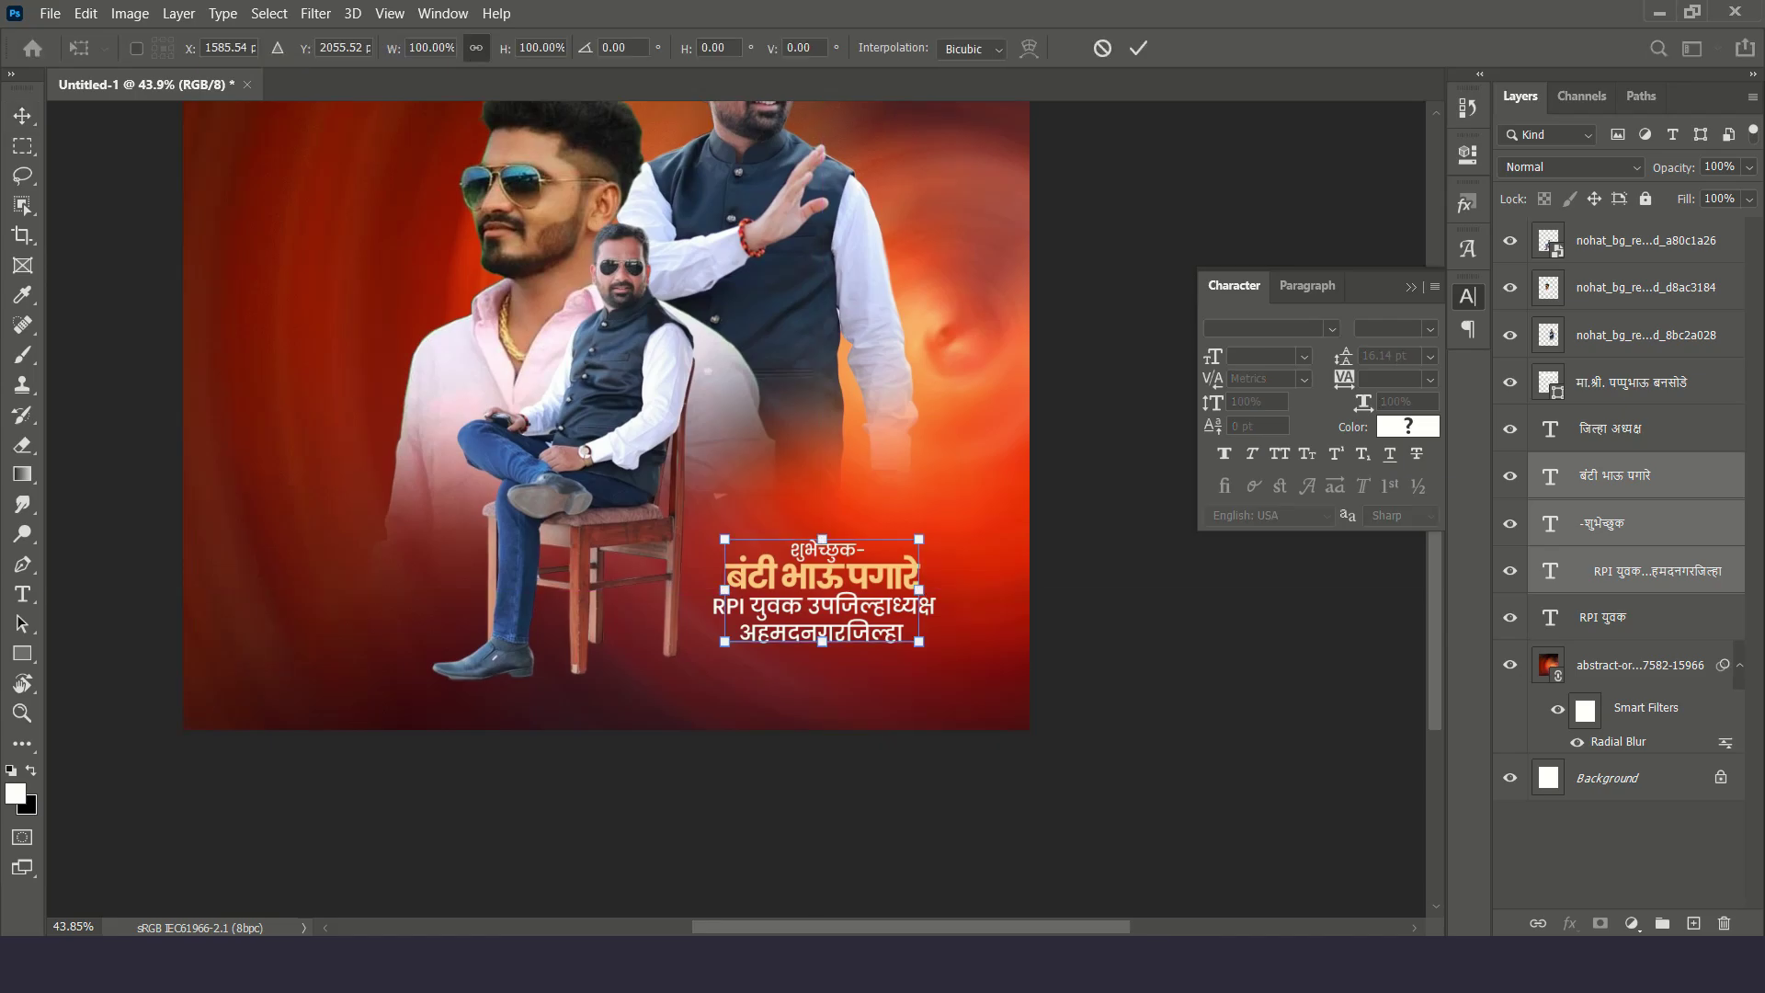
key("Return")
scroll(607, 414, "up", 5)
Crop the canvas taller, extending it upward above the poster
key("c")
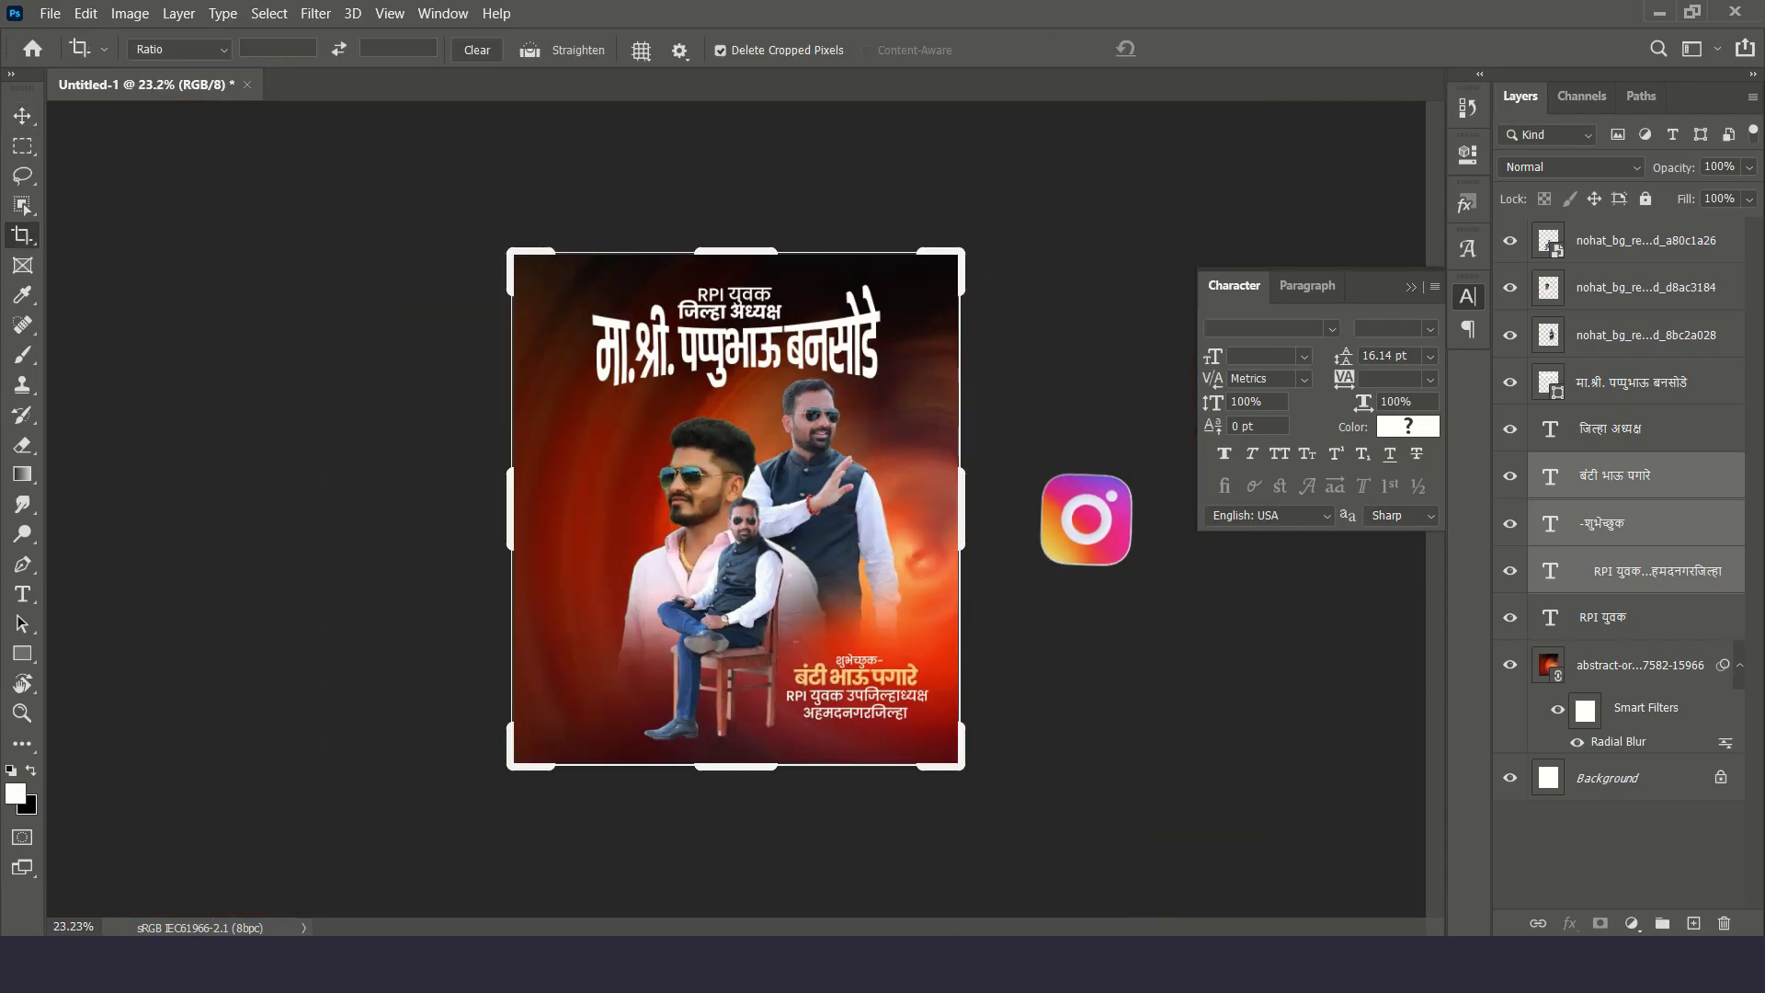
left_click_drag(736, 249, 735, 193)
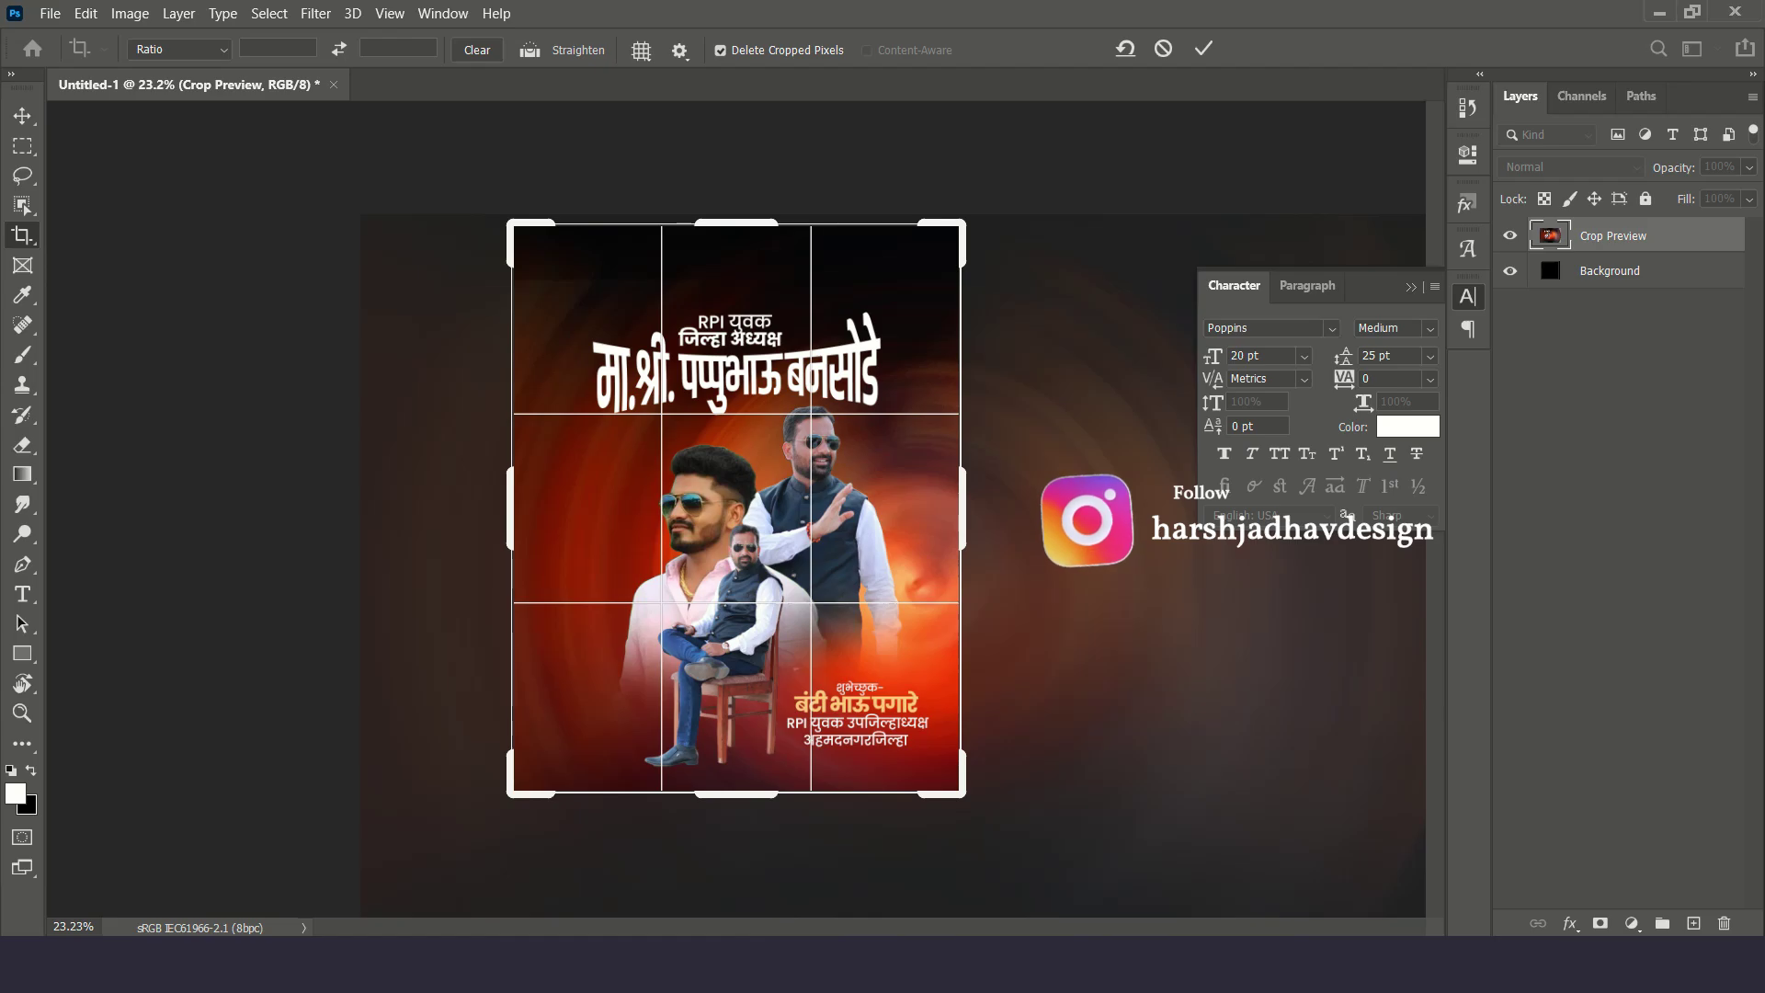
key("Return")
scroll(736, 506, "up", 3)
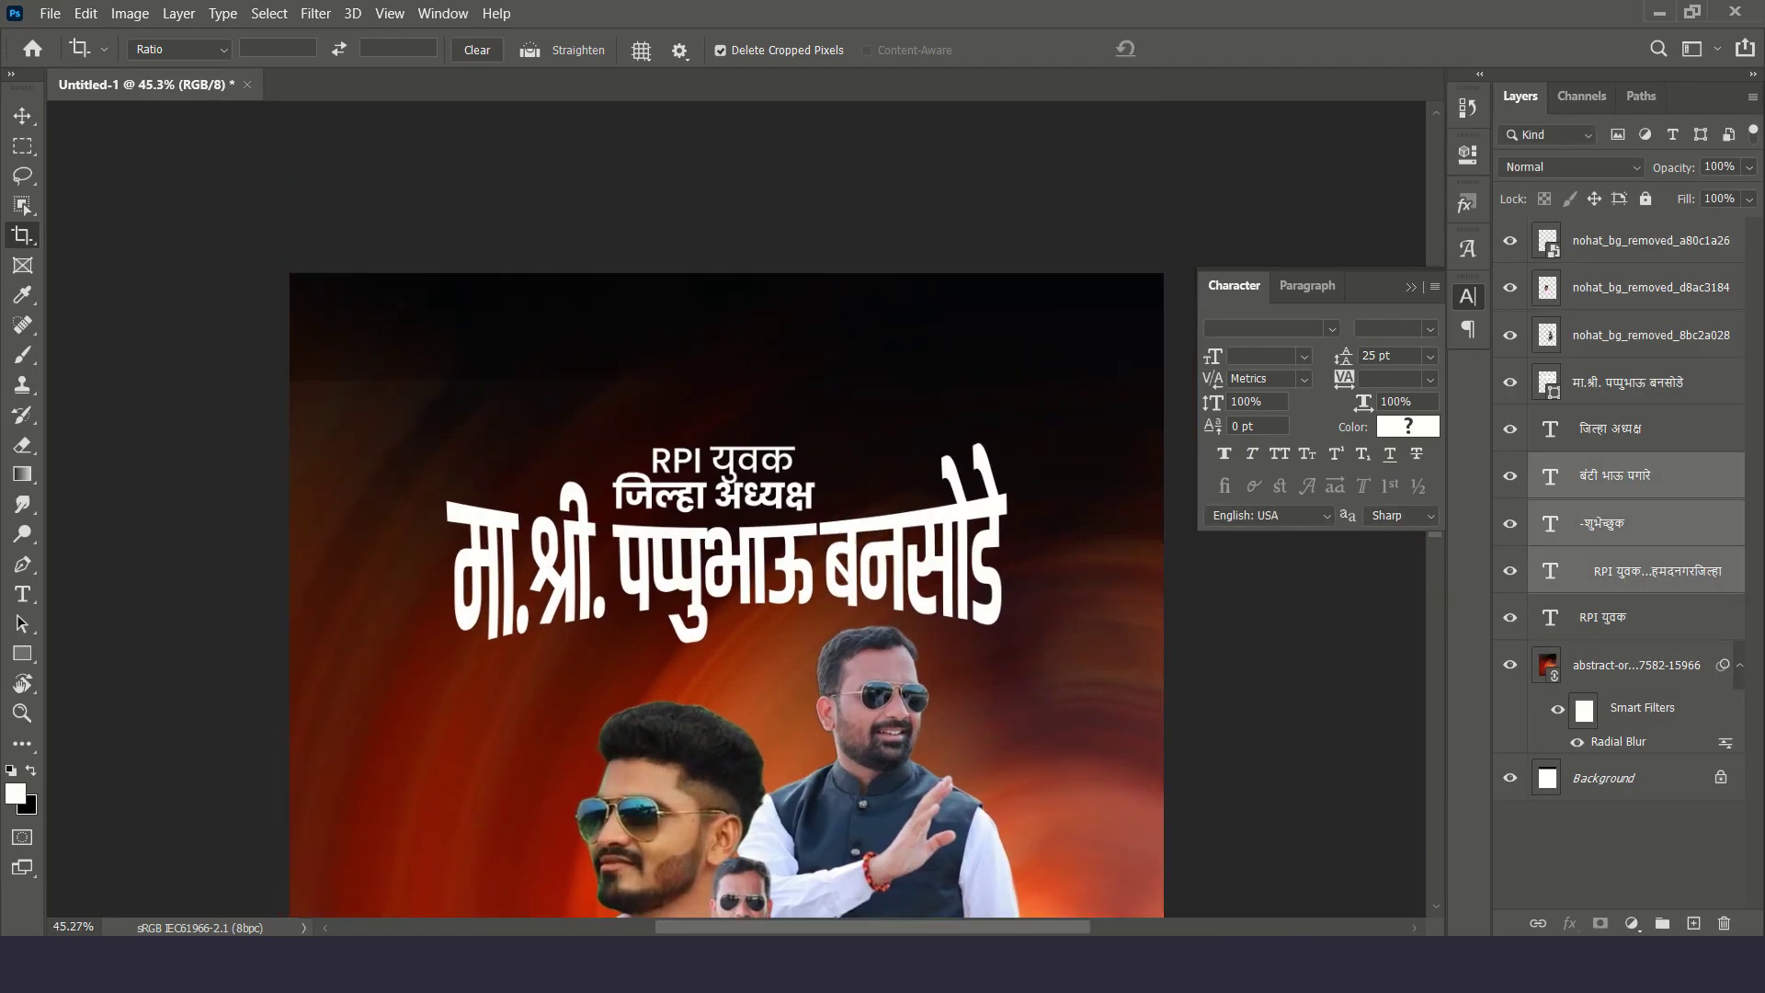
Create a new empty layer and choose a large Fog Brushes 4 brush
scroll(754, 276, "down", 3)
key("ctrl+shift+alt+n")
key("b")
right_click(743, 307)
scroll(1011, 690, "down", 2)
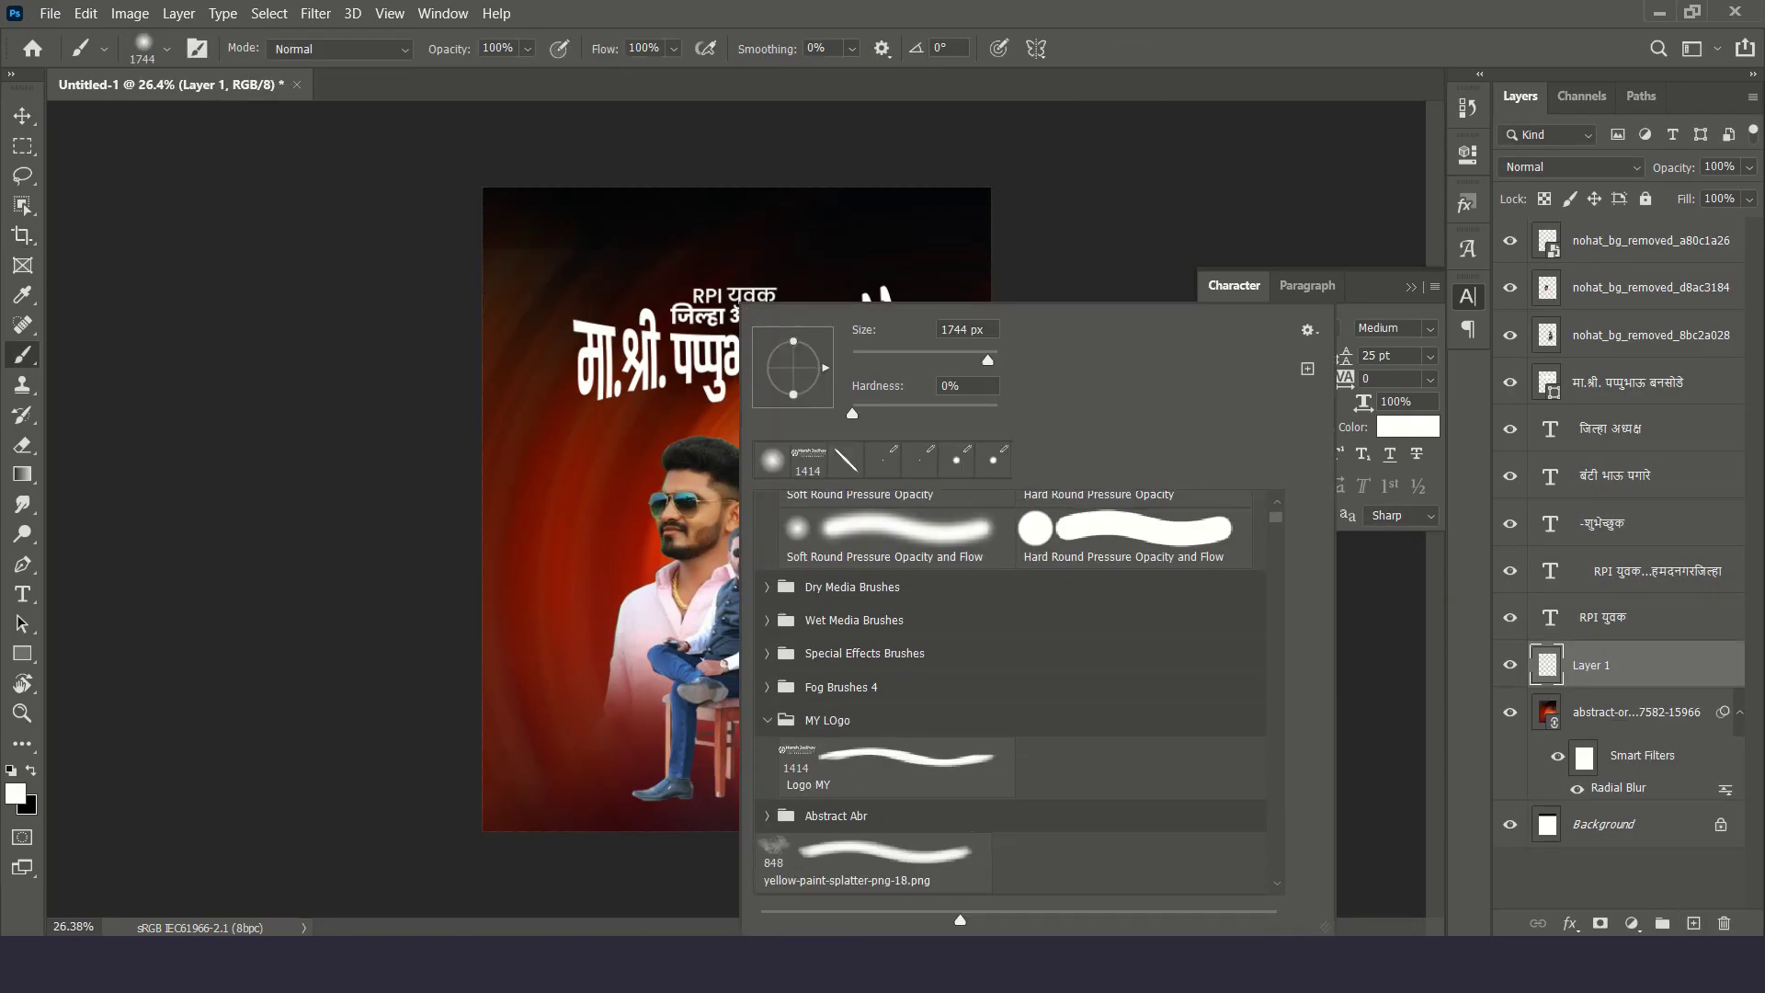
left_click(767, 687)
double_click(846, 736)
key("ctrl+minus")
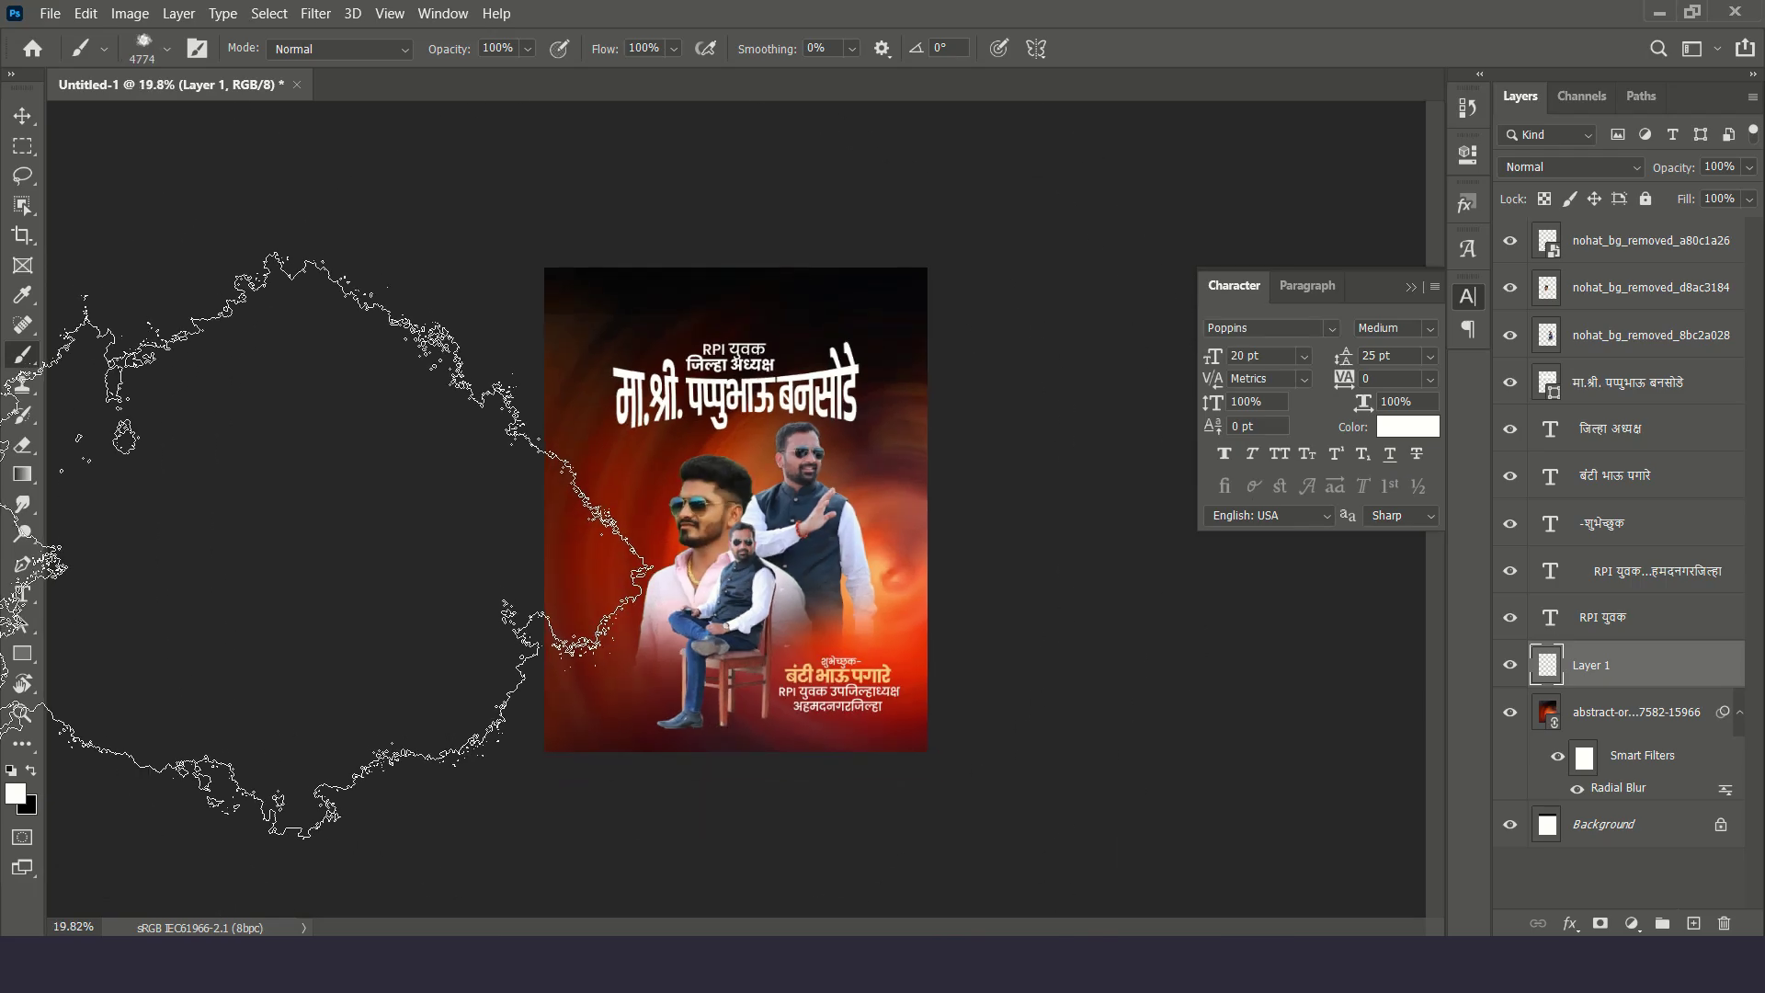
Stamp fog along the poster's top and bottom edges and set layer opacity to 13%
left_click(626, 138)
key("ctrl+minus")
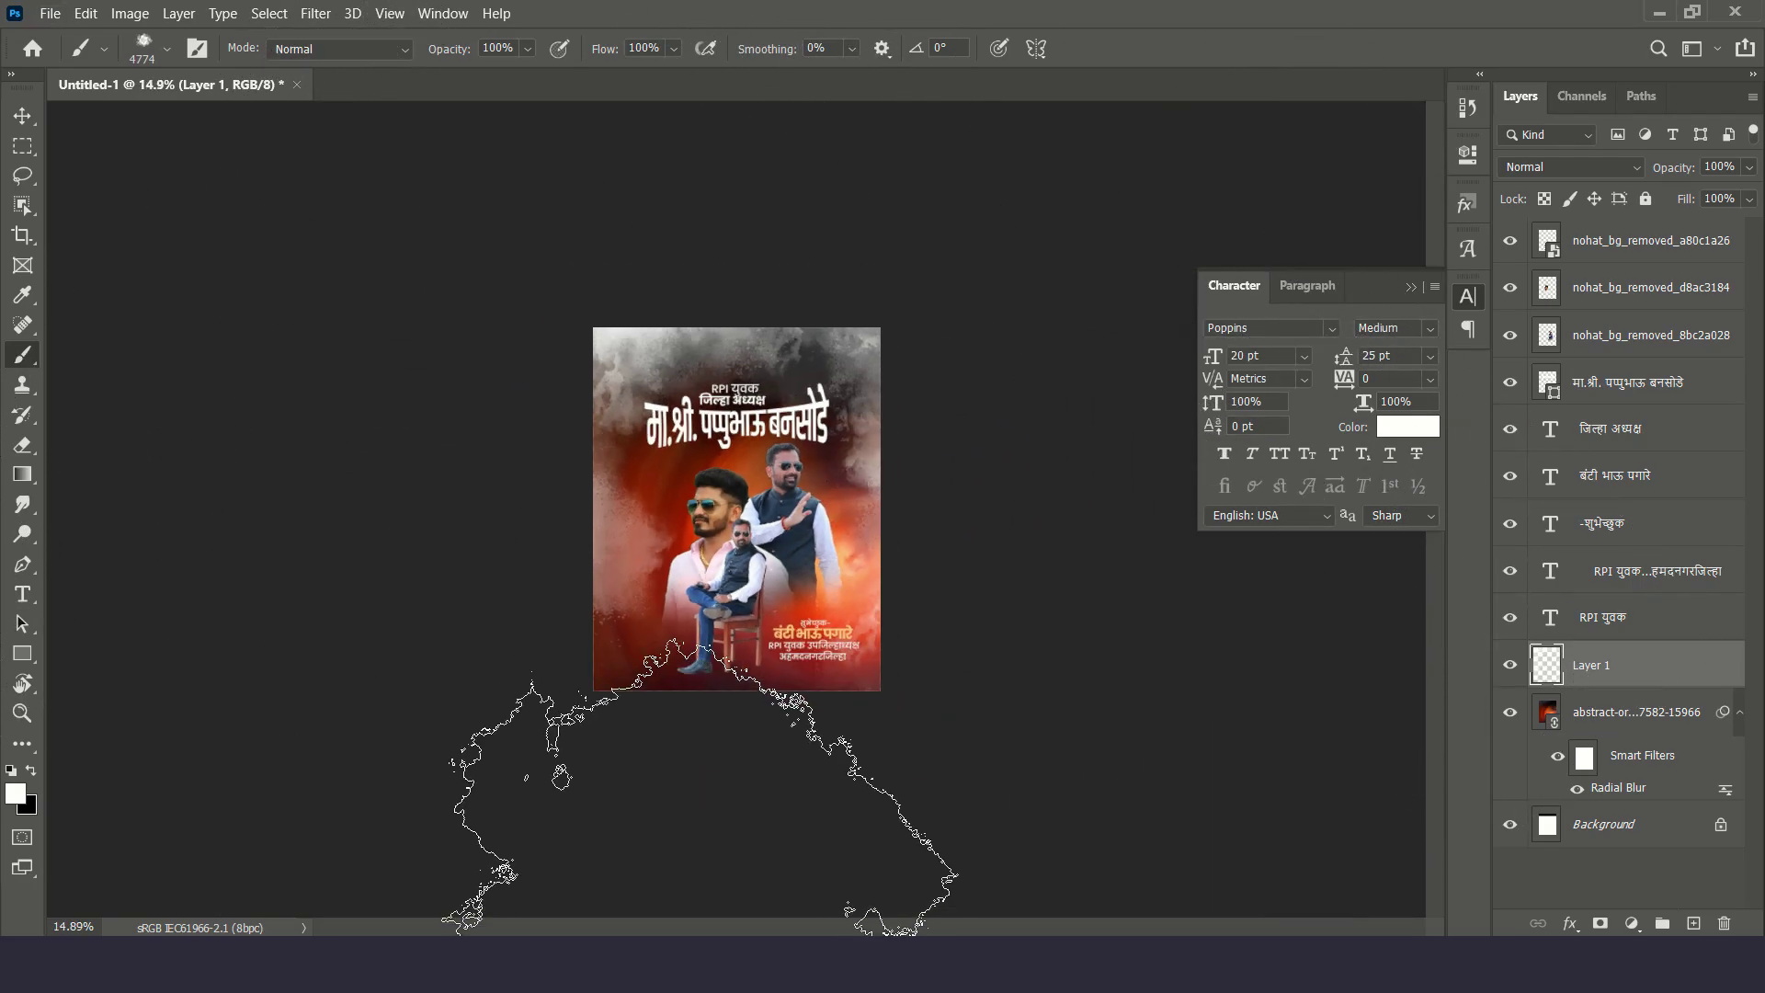
left_click(690, 920)
type("13")
key("Return")
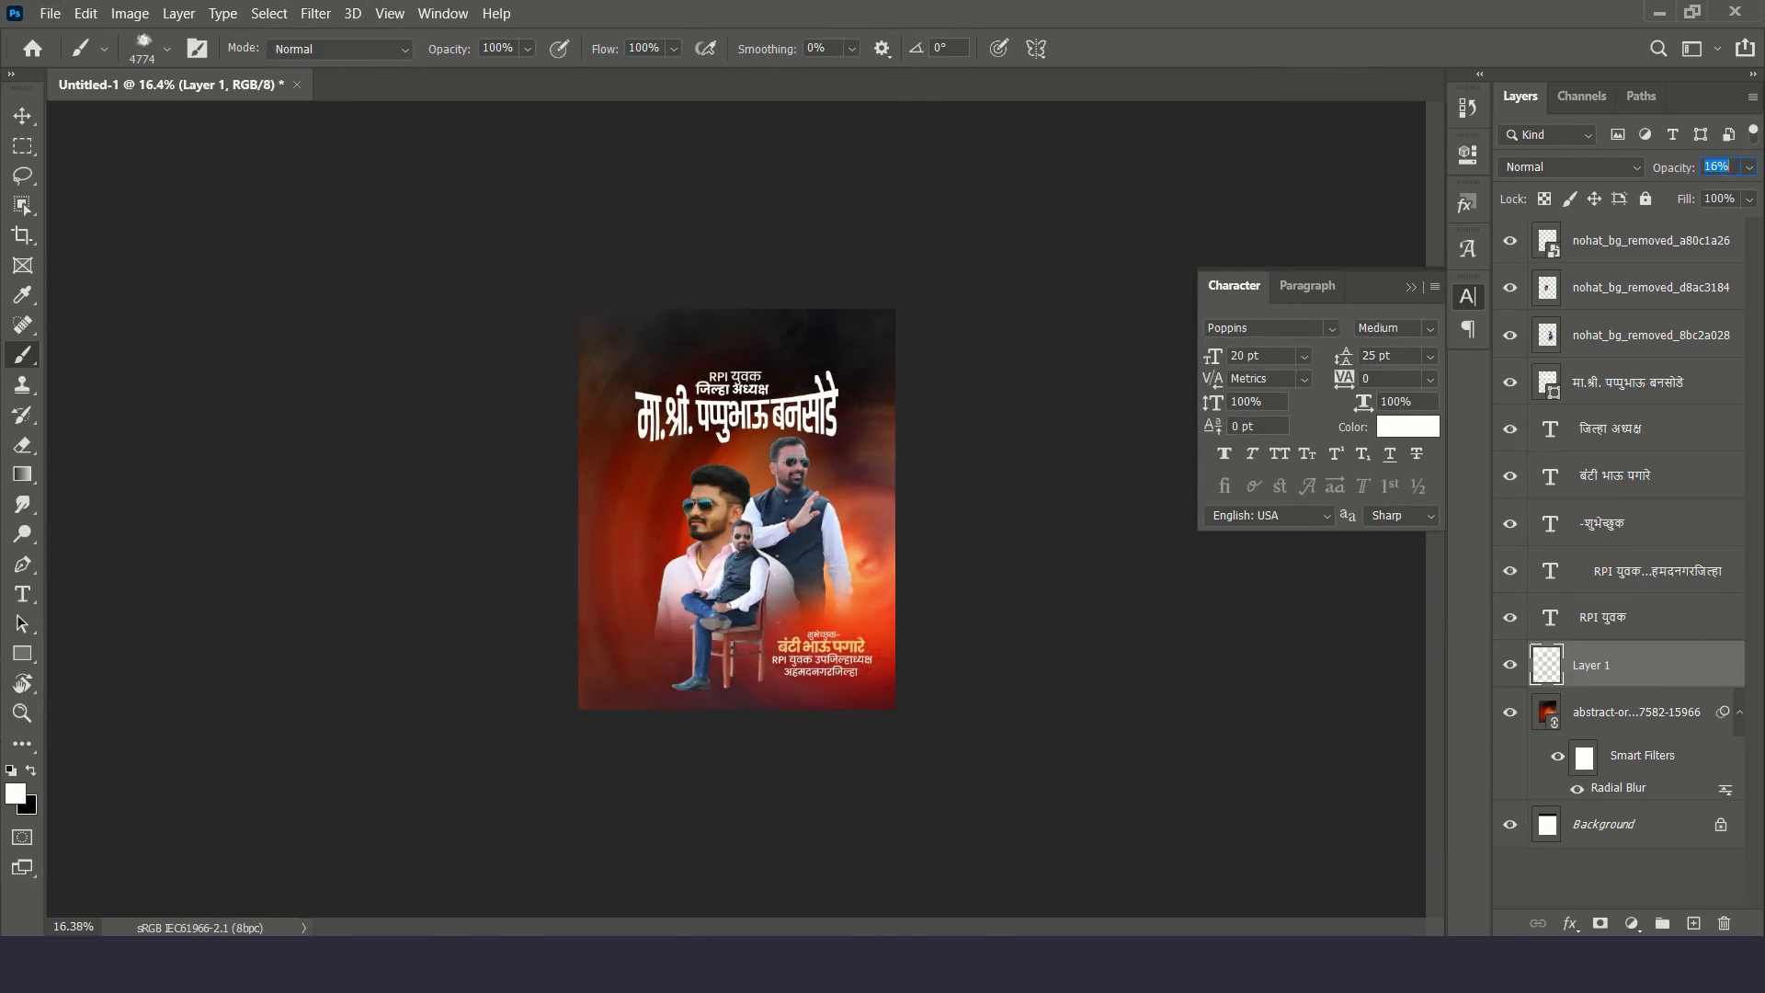
key("v")
scroll(759, 452, "up", 6, "alt")
Select the name and RPI युवक title layers and scale the block slightly down
left_click(1627, 382)
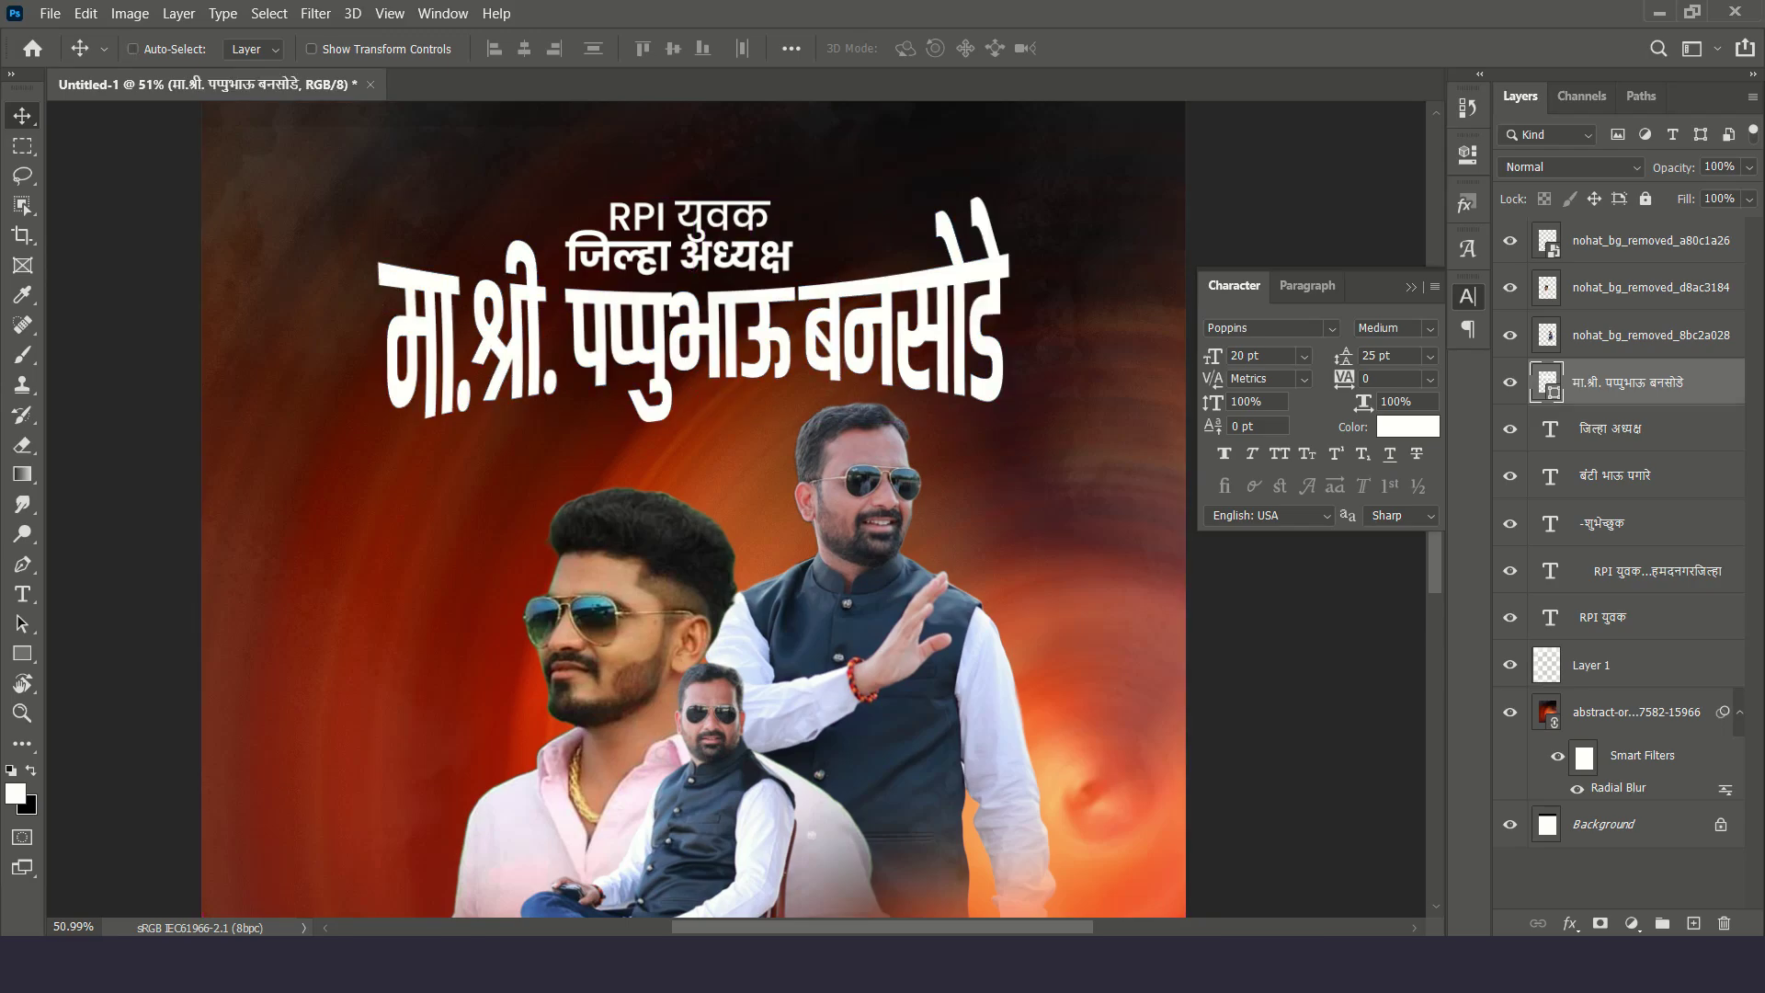
left_click(1602, 617, "ctrl")
scroll(769, 415, "down", 5, "alt")
key("ctrl+t")
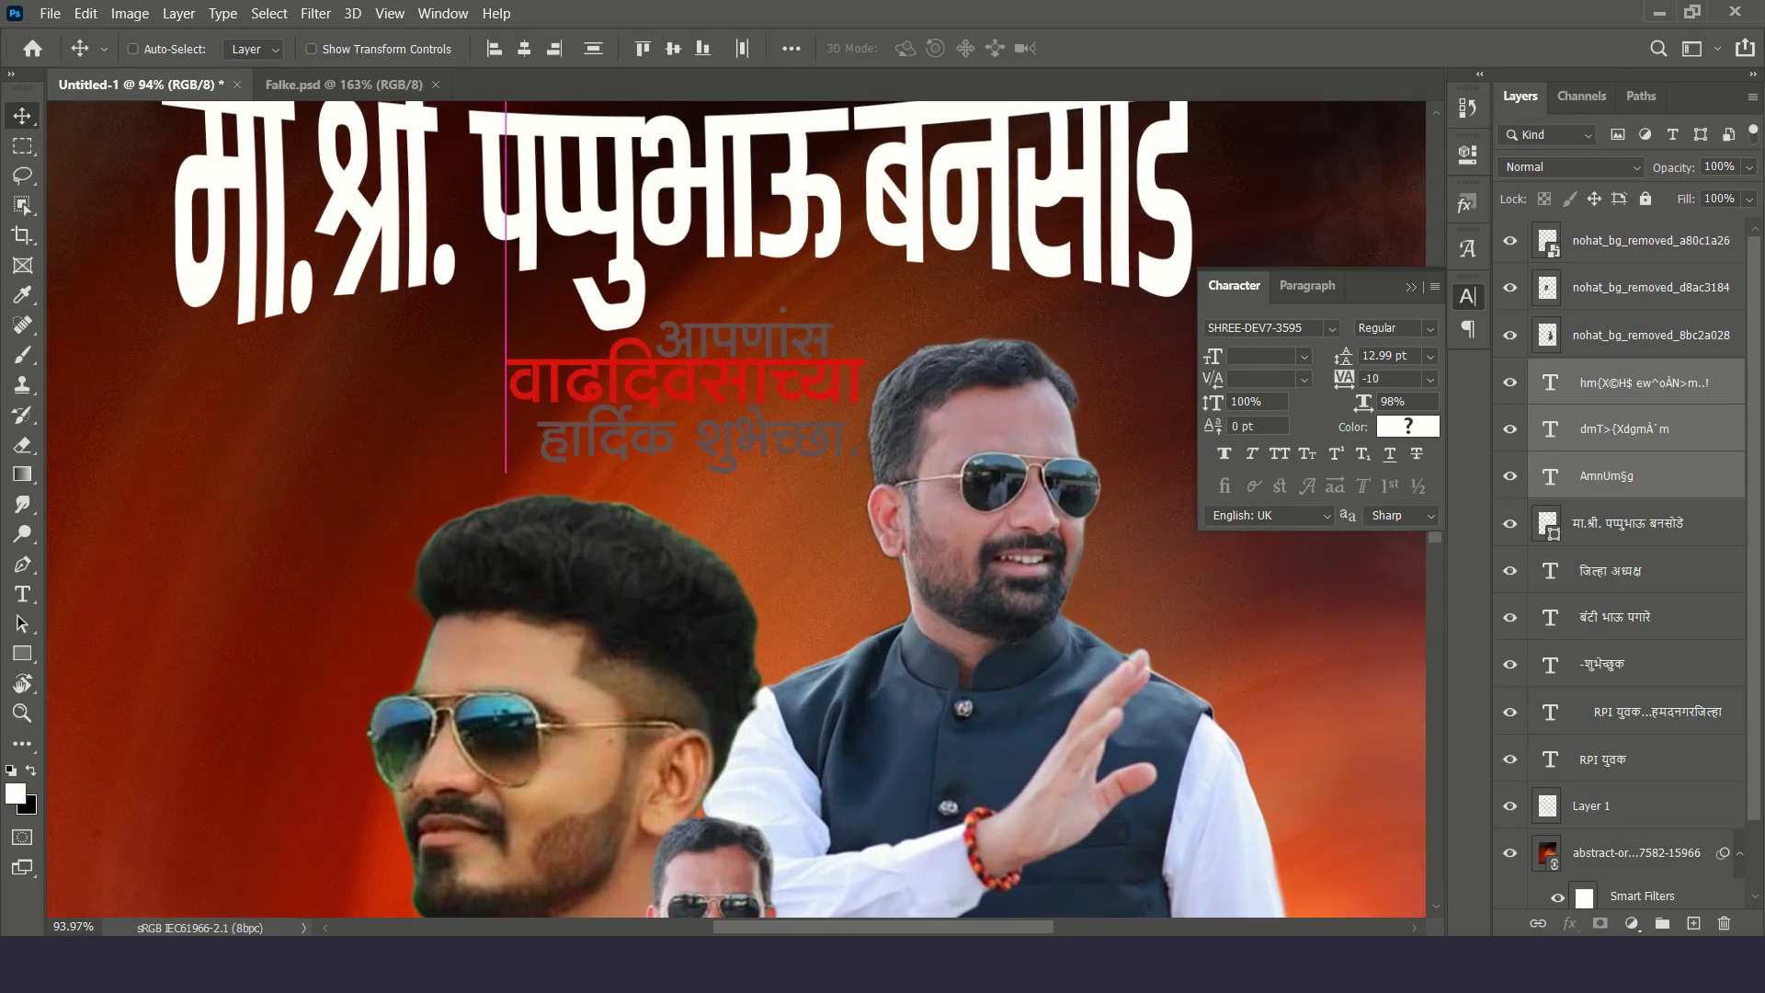
Colour the wish text 'आपणांस वाढदिवसाच्या हार्दिक शुभेच्छा' white
left_click(1408, 426)
left_click(1161, 250)
left_click(1674, 252)
key("ctrl+minus")
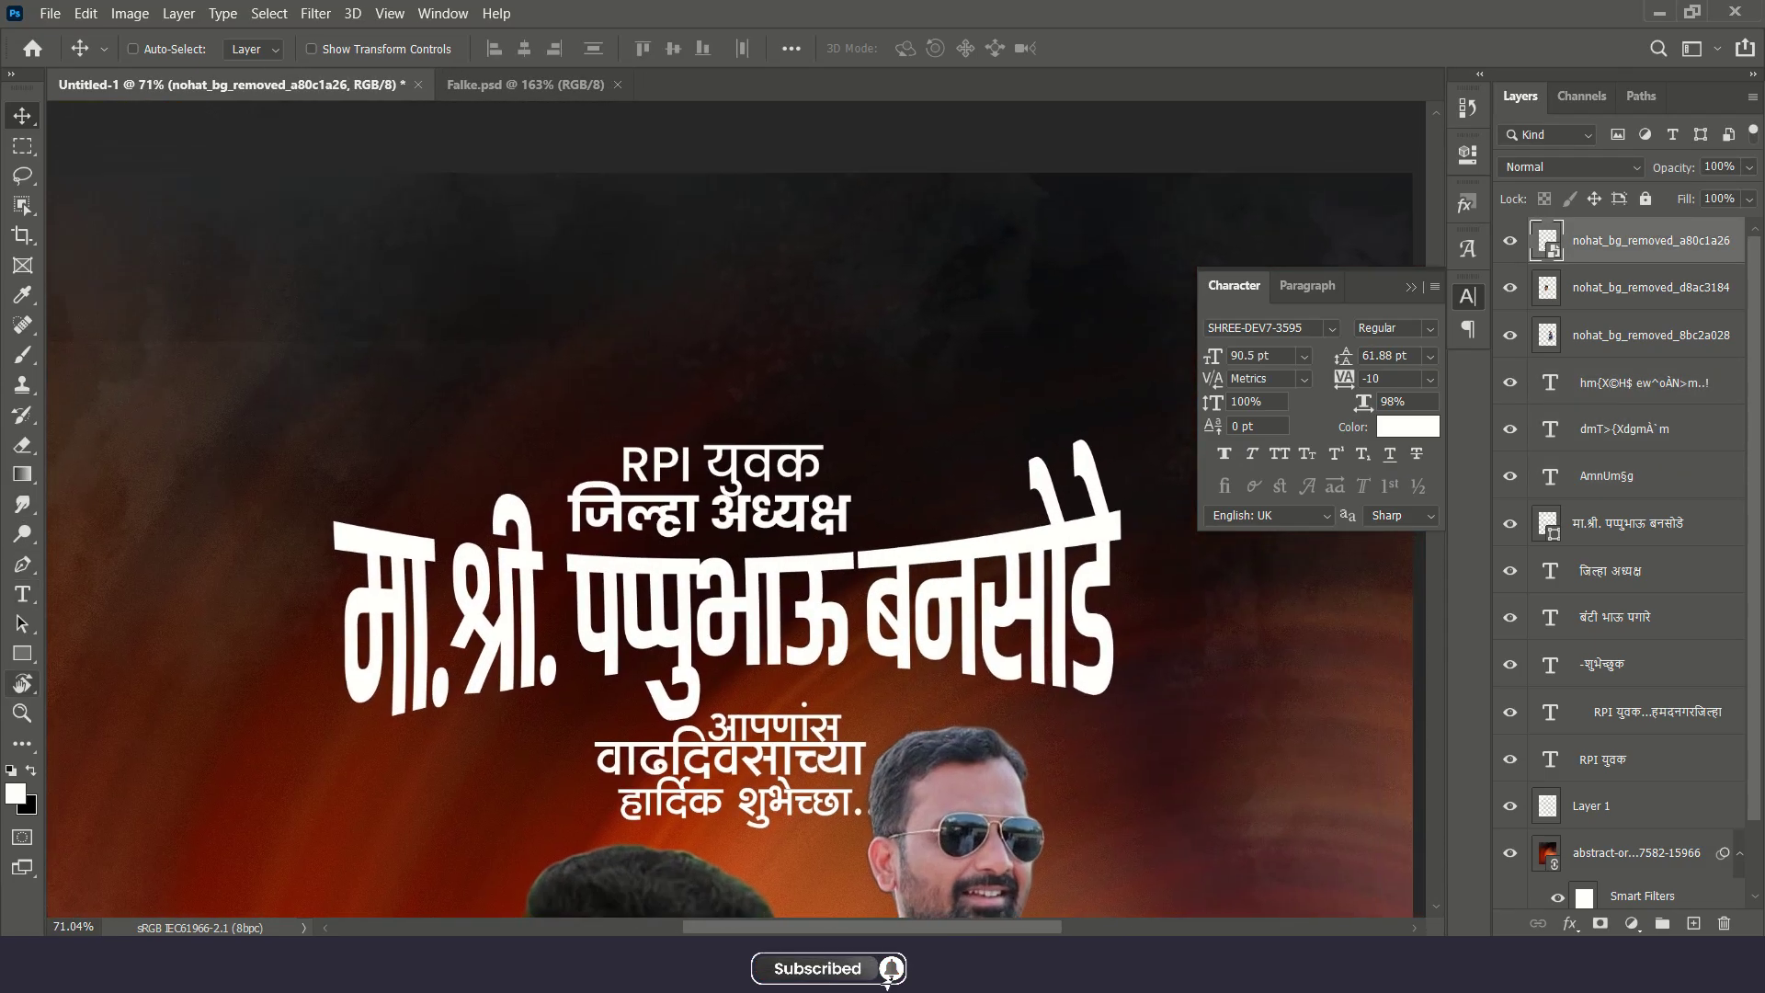
Draw a circle above the title with a white fill
left_click(22, 653)
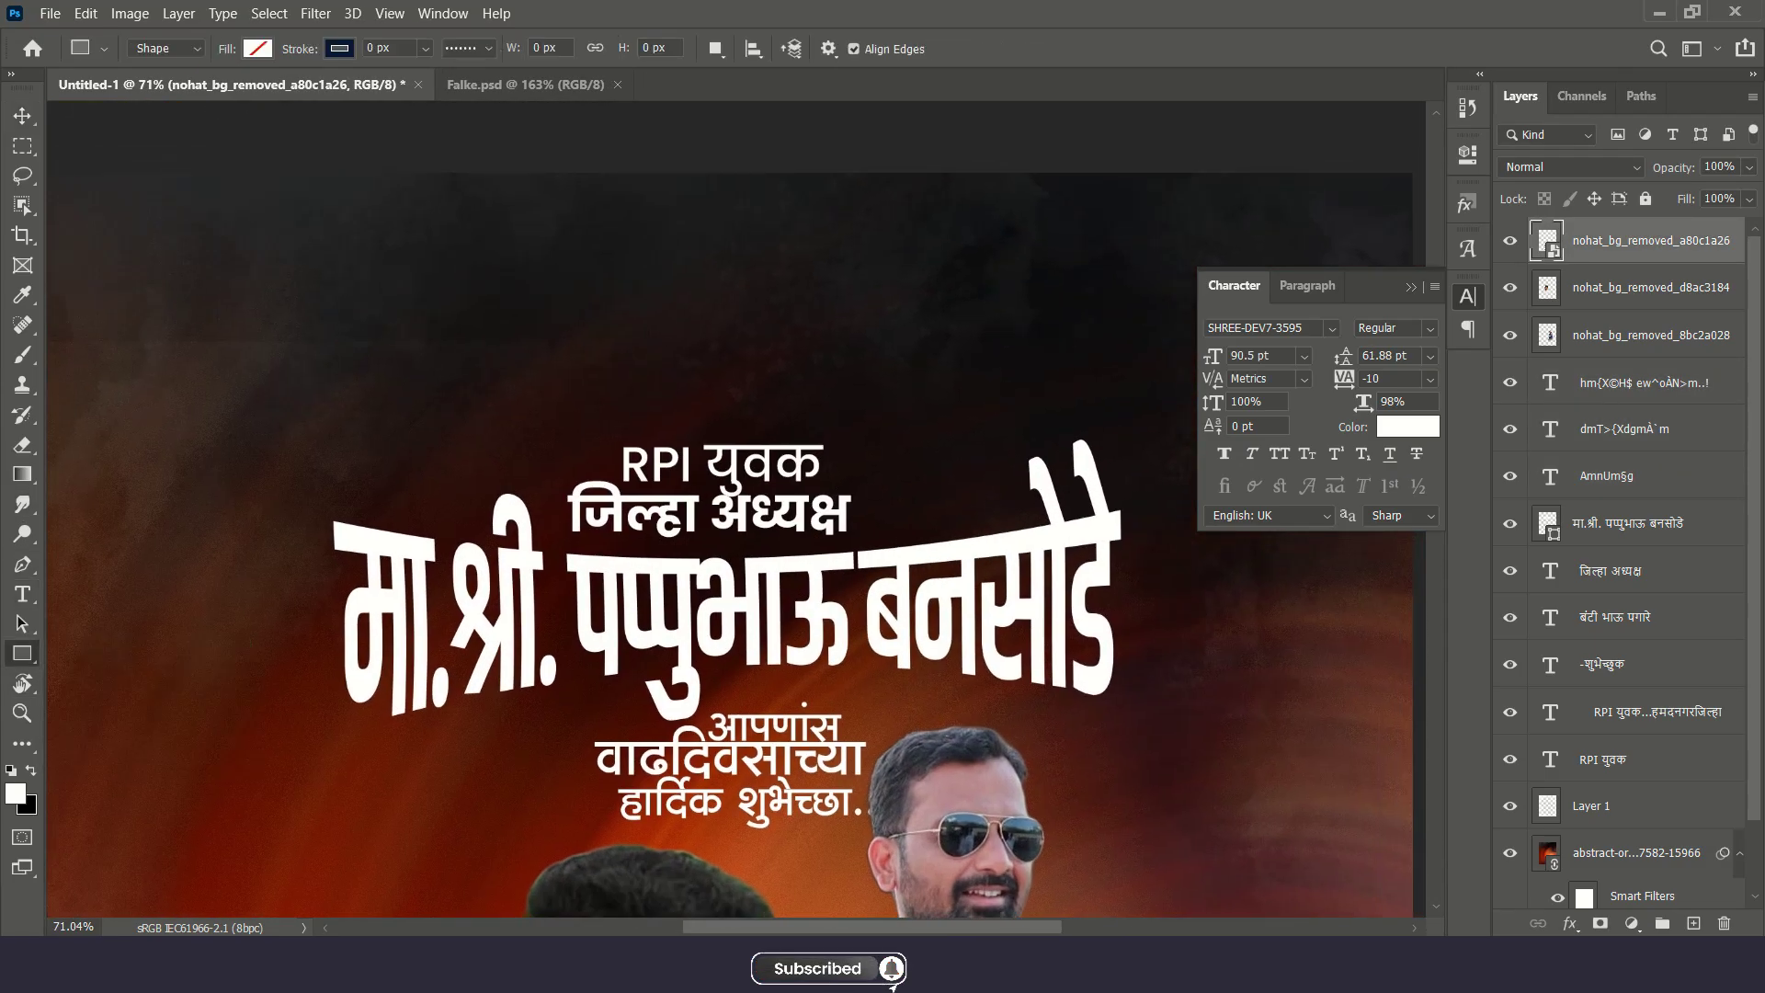
left_click_drag(622, 457, 604, 441)
left_click(257, 48)
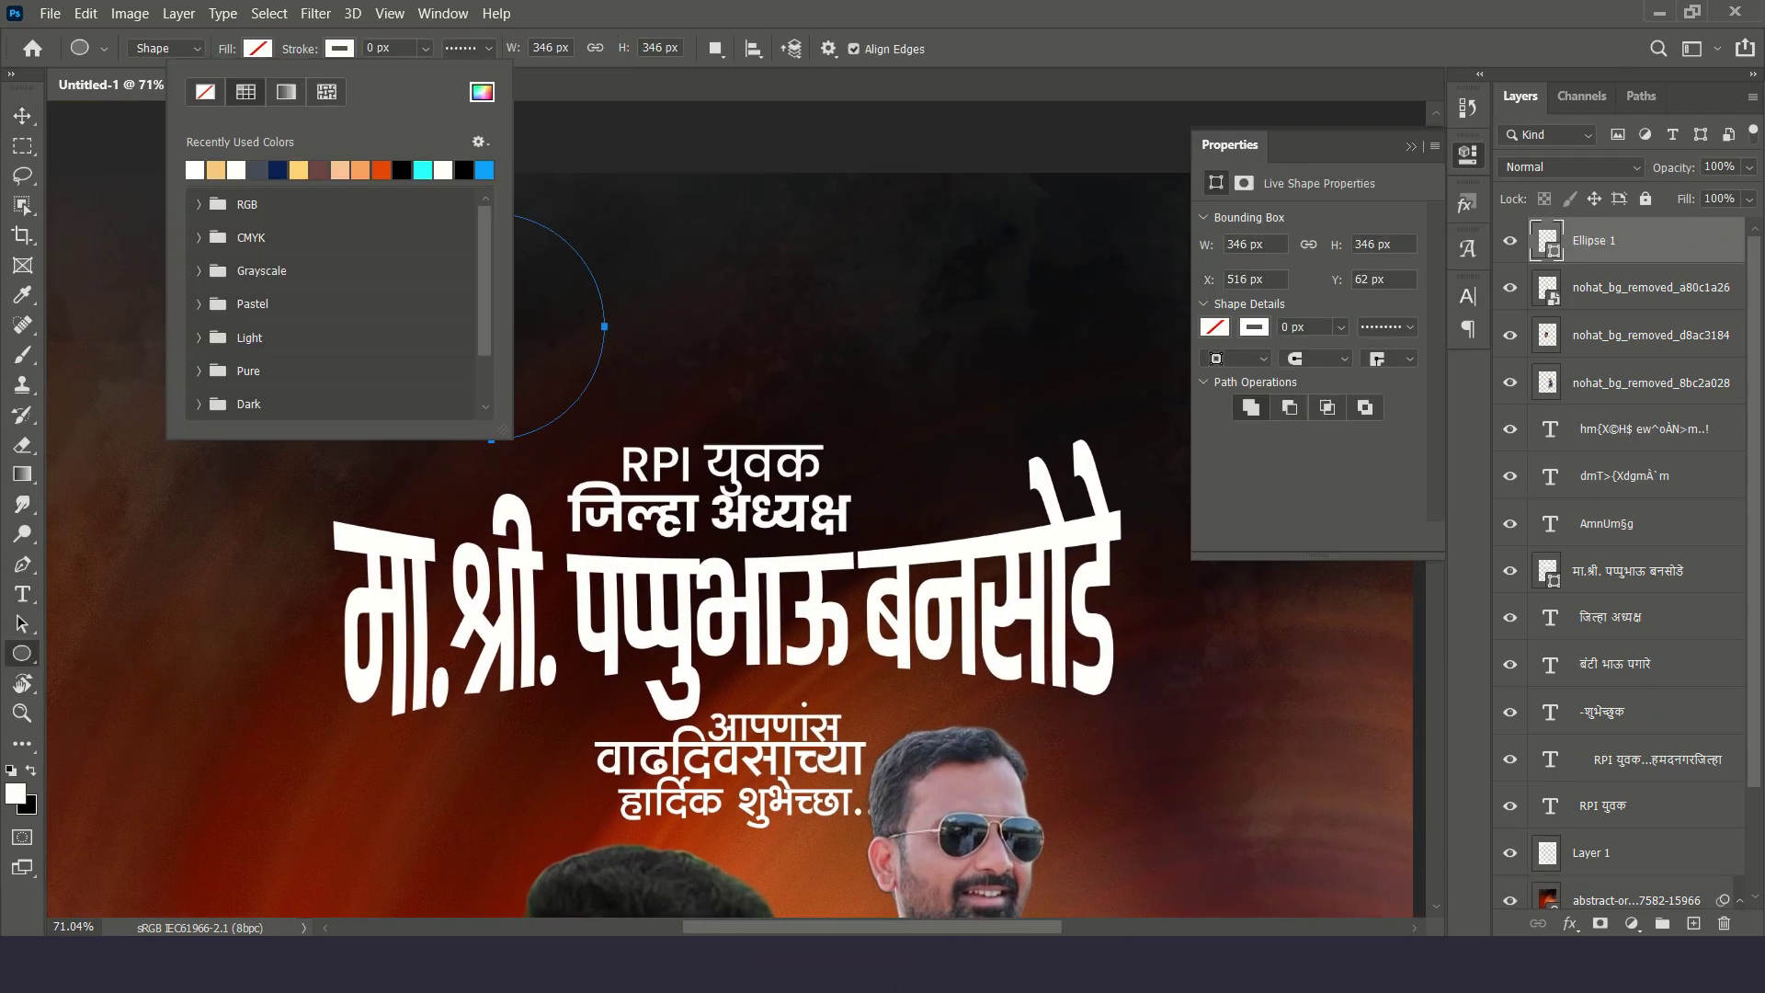
left_click(258, 48)
left_click(257, 48)
left_click(339, 48)
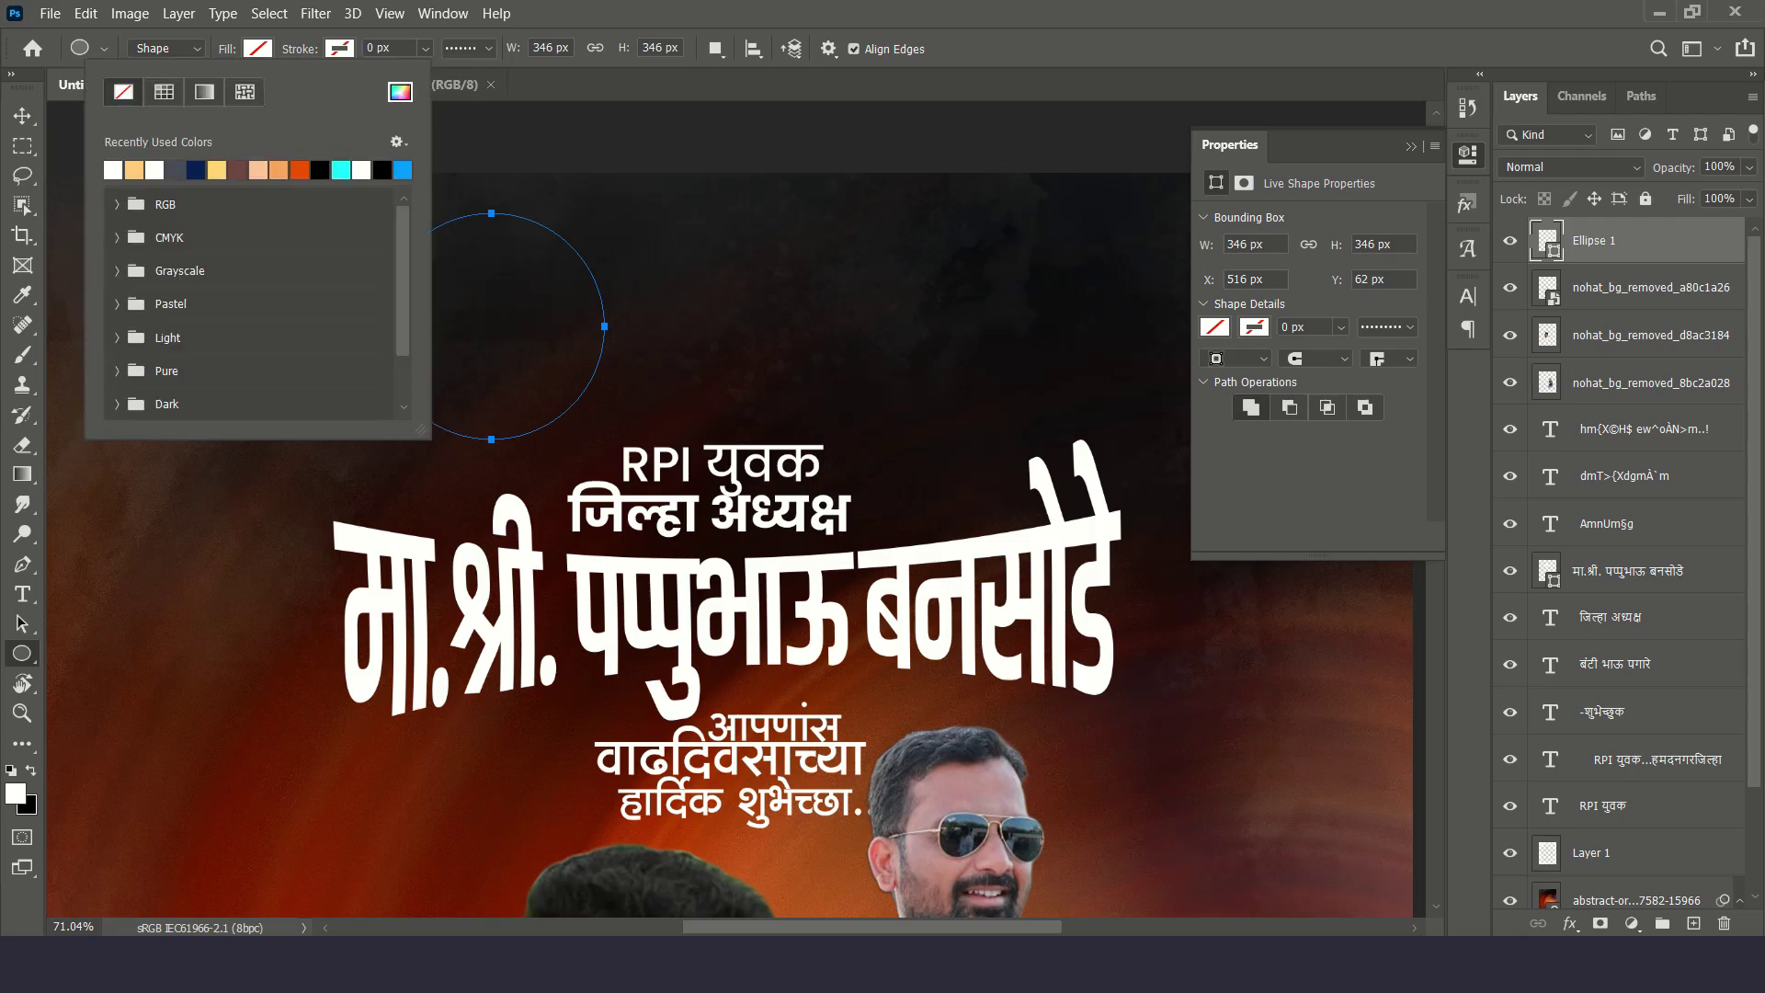
left_click(112, 169)
Copy the circle into a row of three equal circles and reposition them together
key("v")
scroll(551, 322, "down", 2)
left_click_drag(544, 259, 994, 294)
scroll(993, 295, "up", 1)
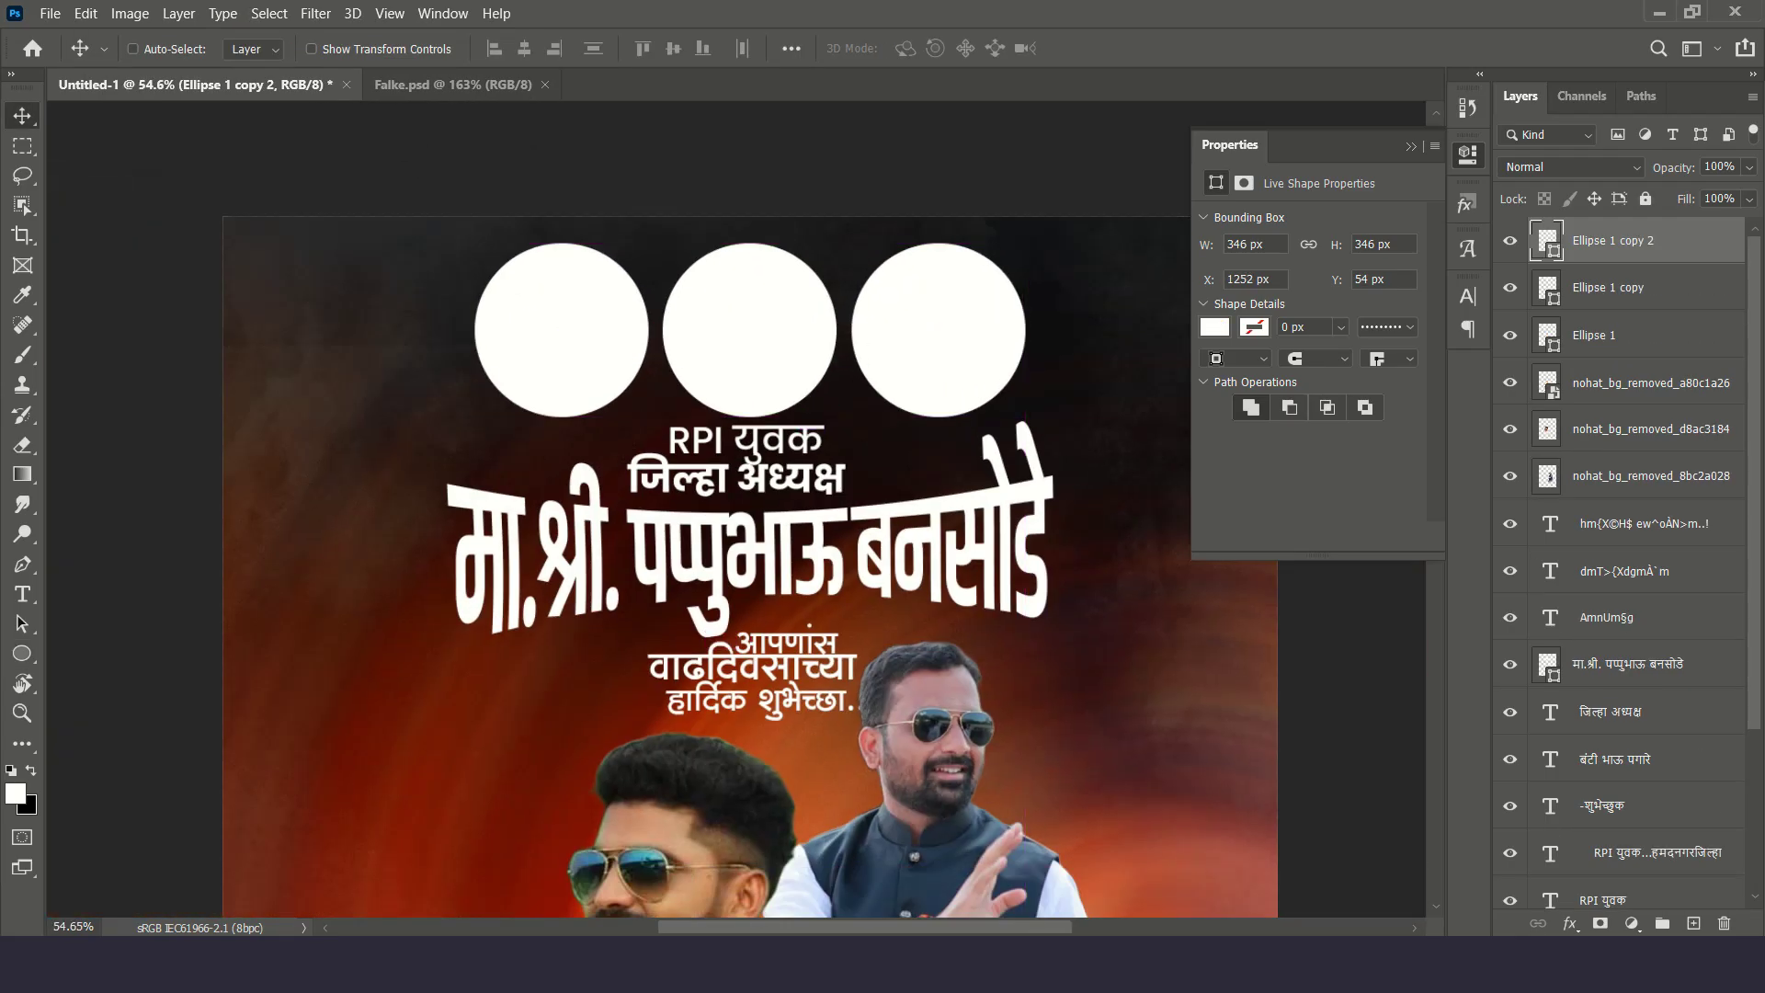
left_click(1596, 335, "shift")
key("ctrl+0")
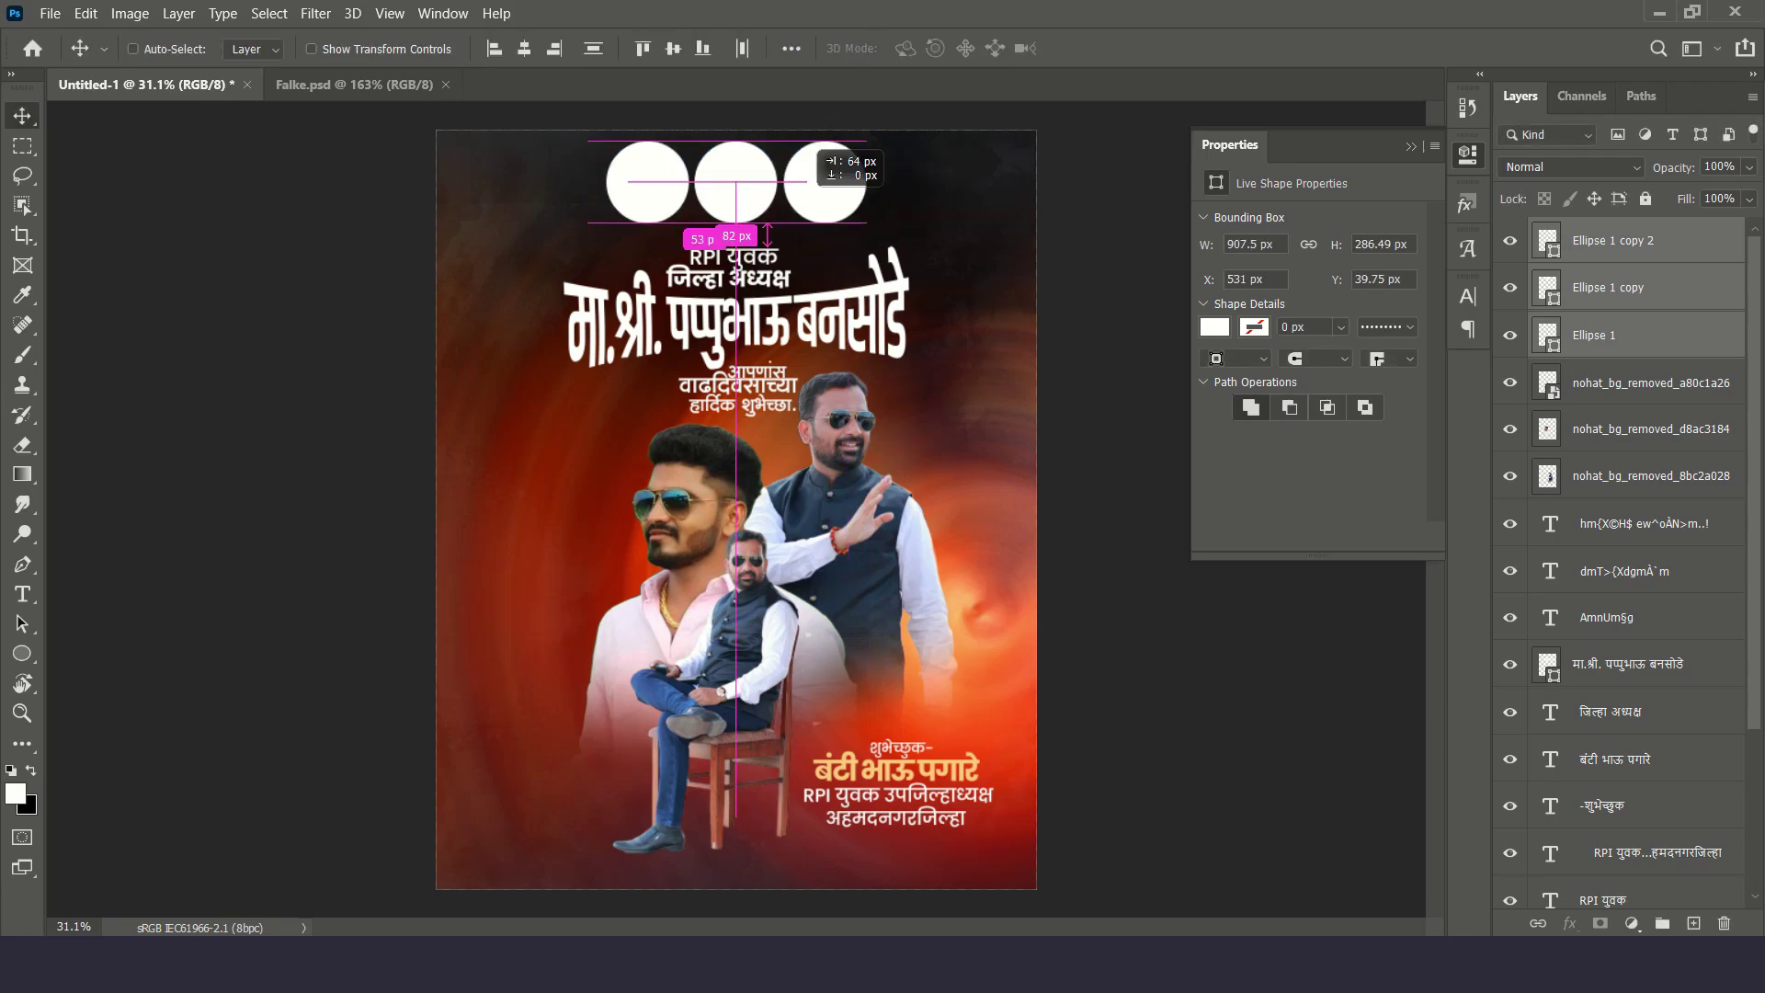
left_click_drag(808, 798, 807, 798)
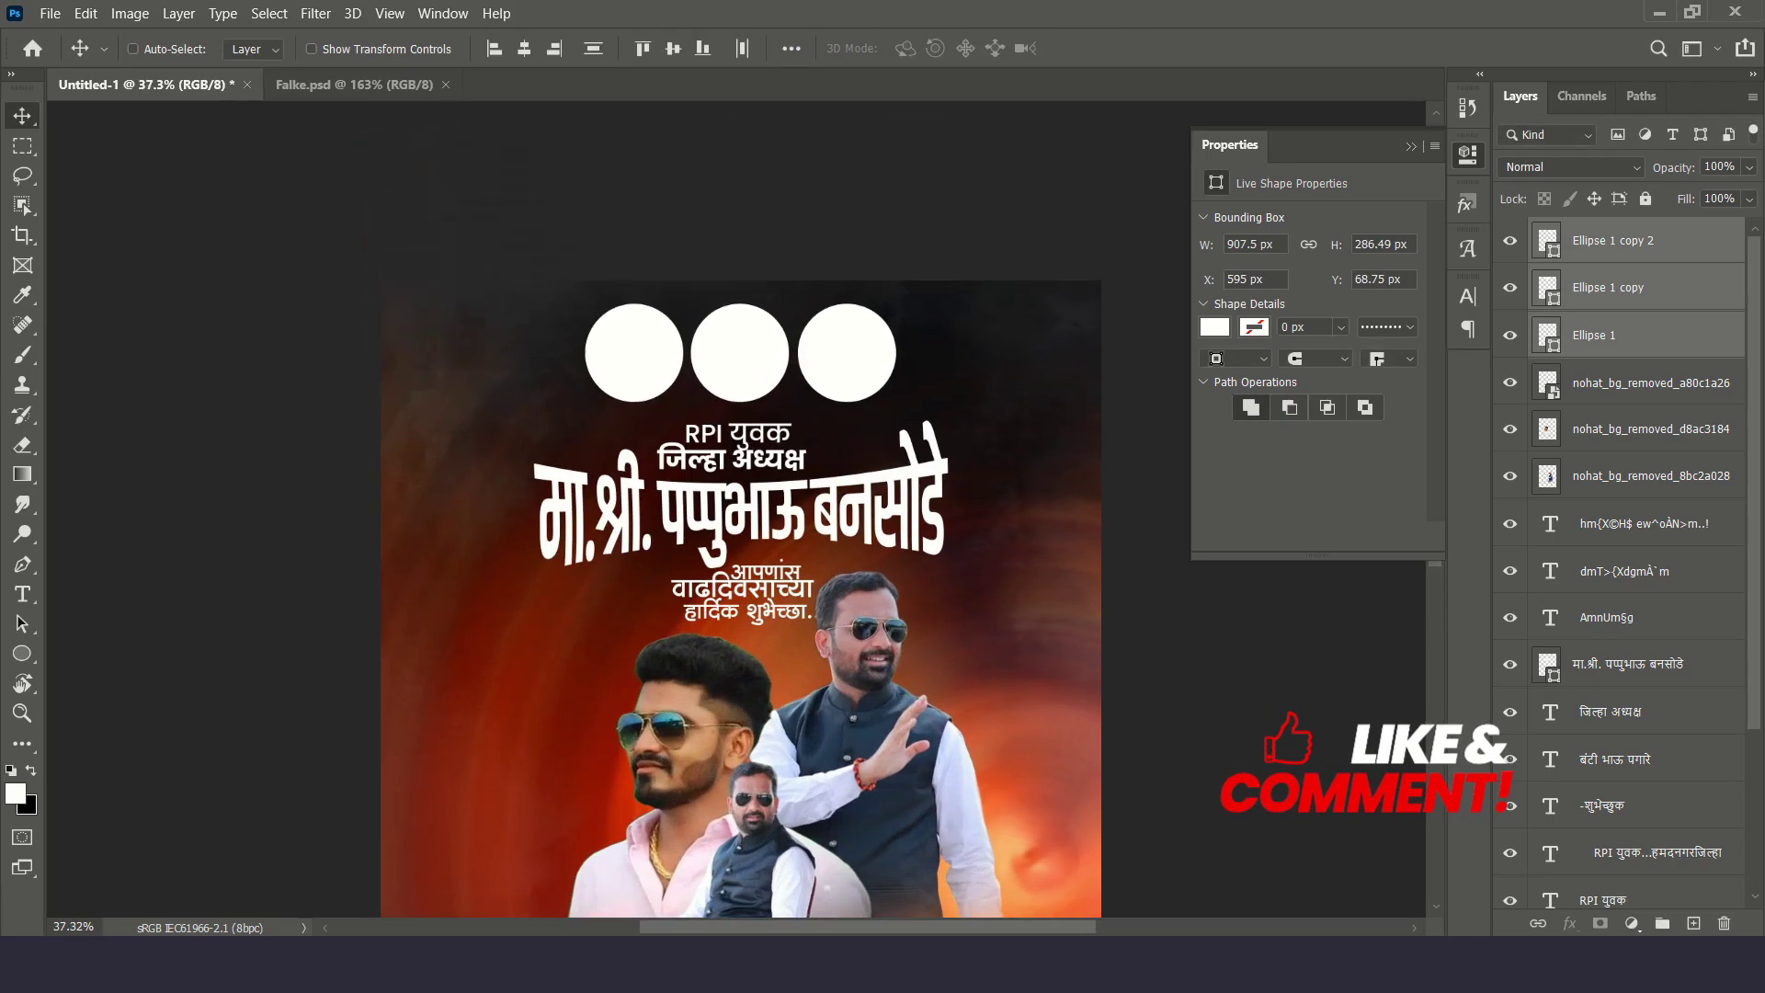
Place three portrait images from the Downloads folder into the poster
scroll(736, 505, "down", 1)
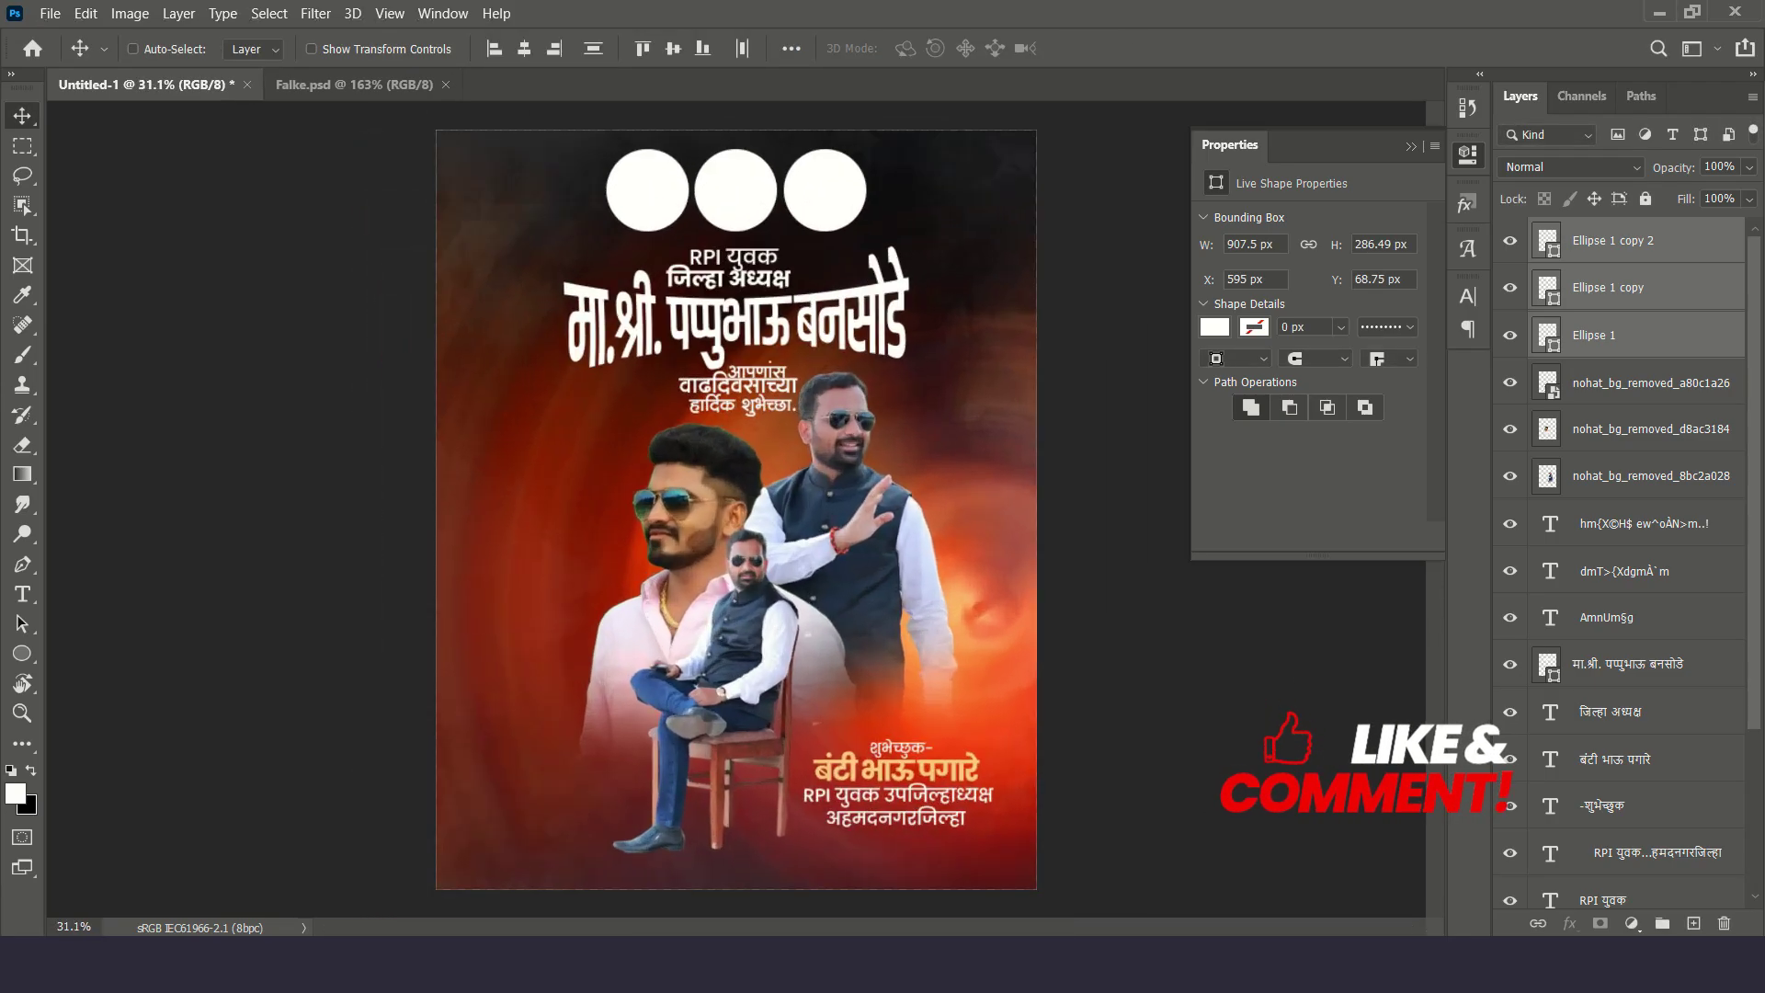
key("shift+Right")
key("shift+Right")
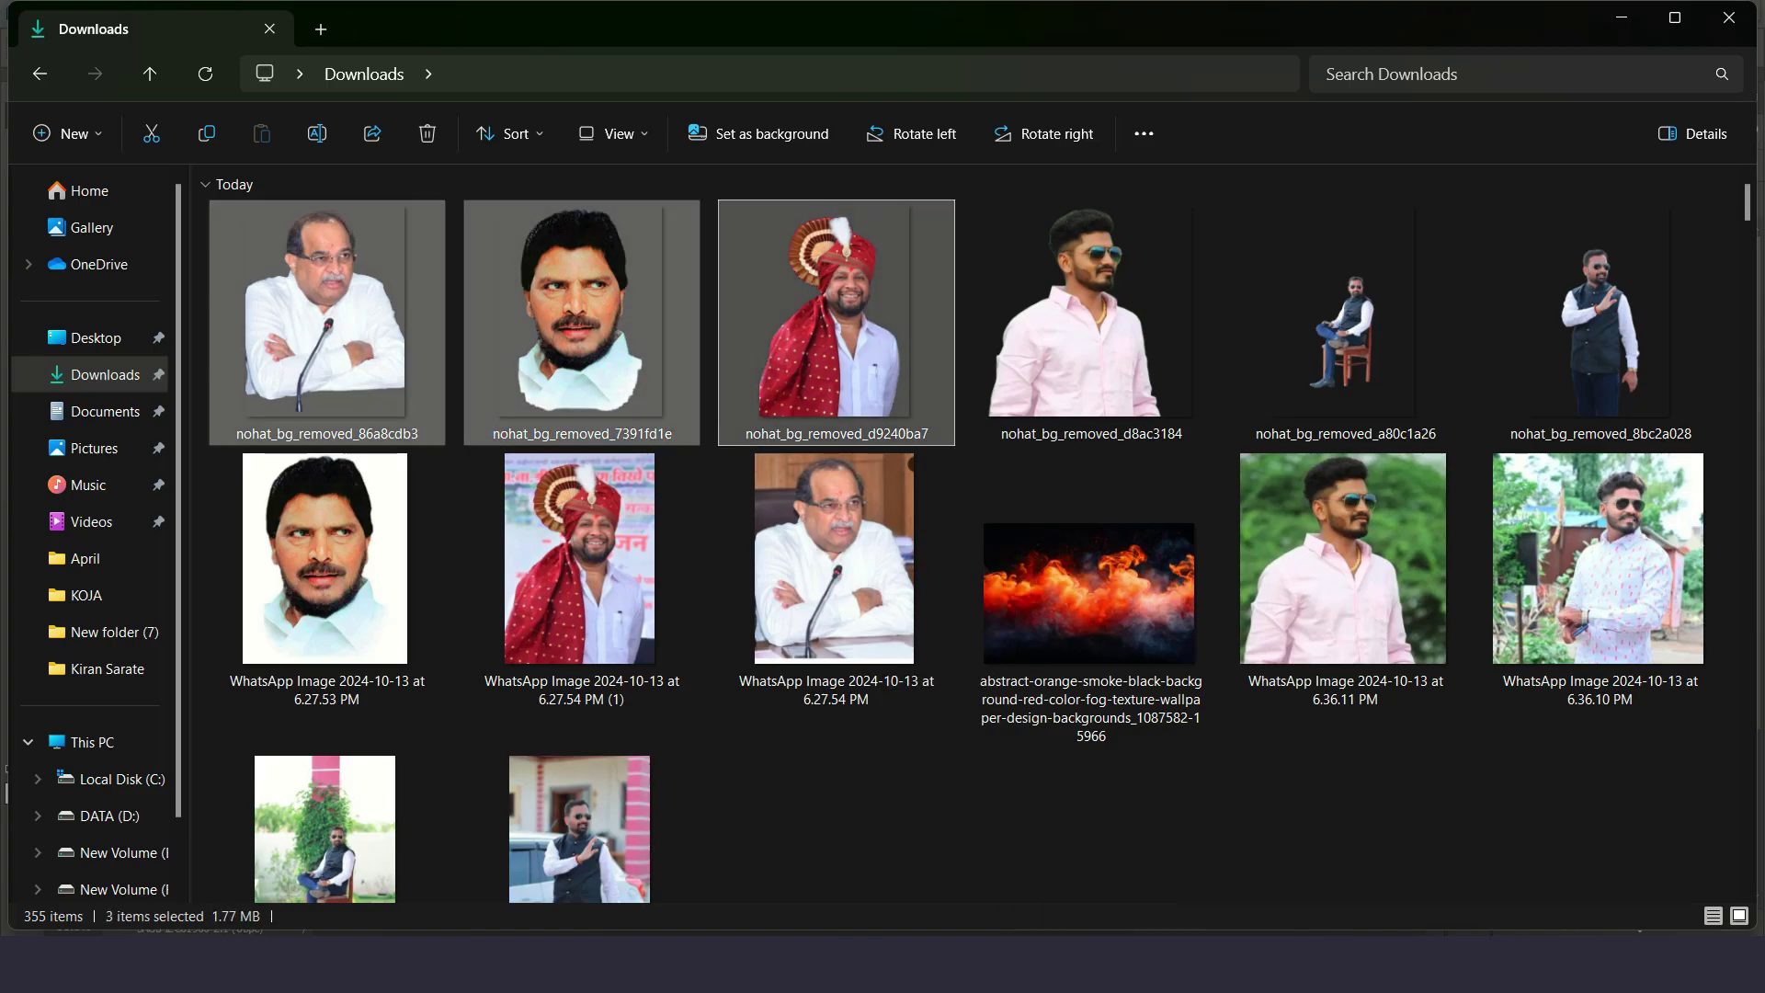
key("alt+Tab")
key("Return")
key("Return")
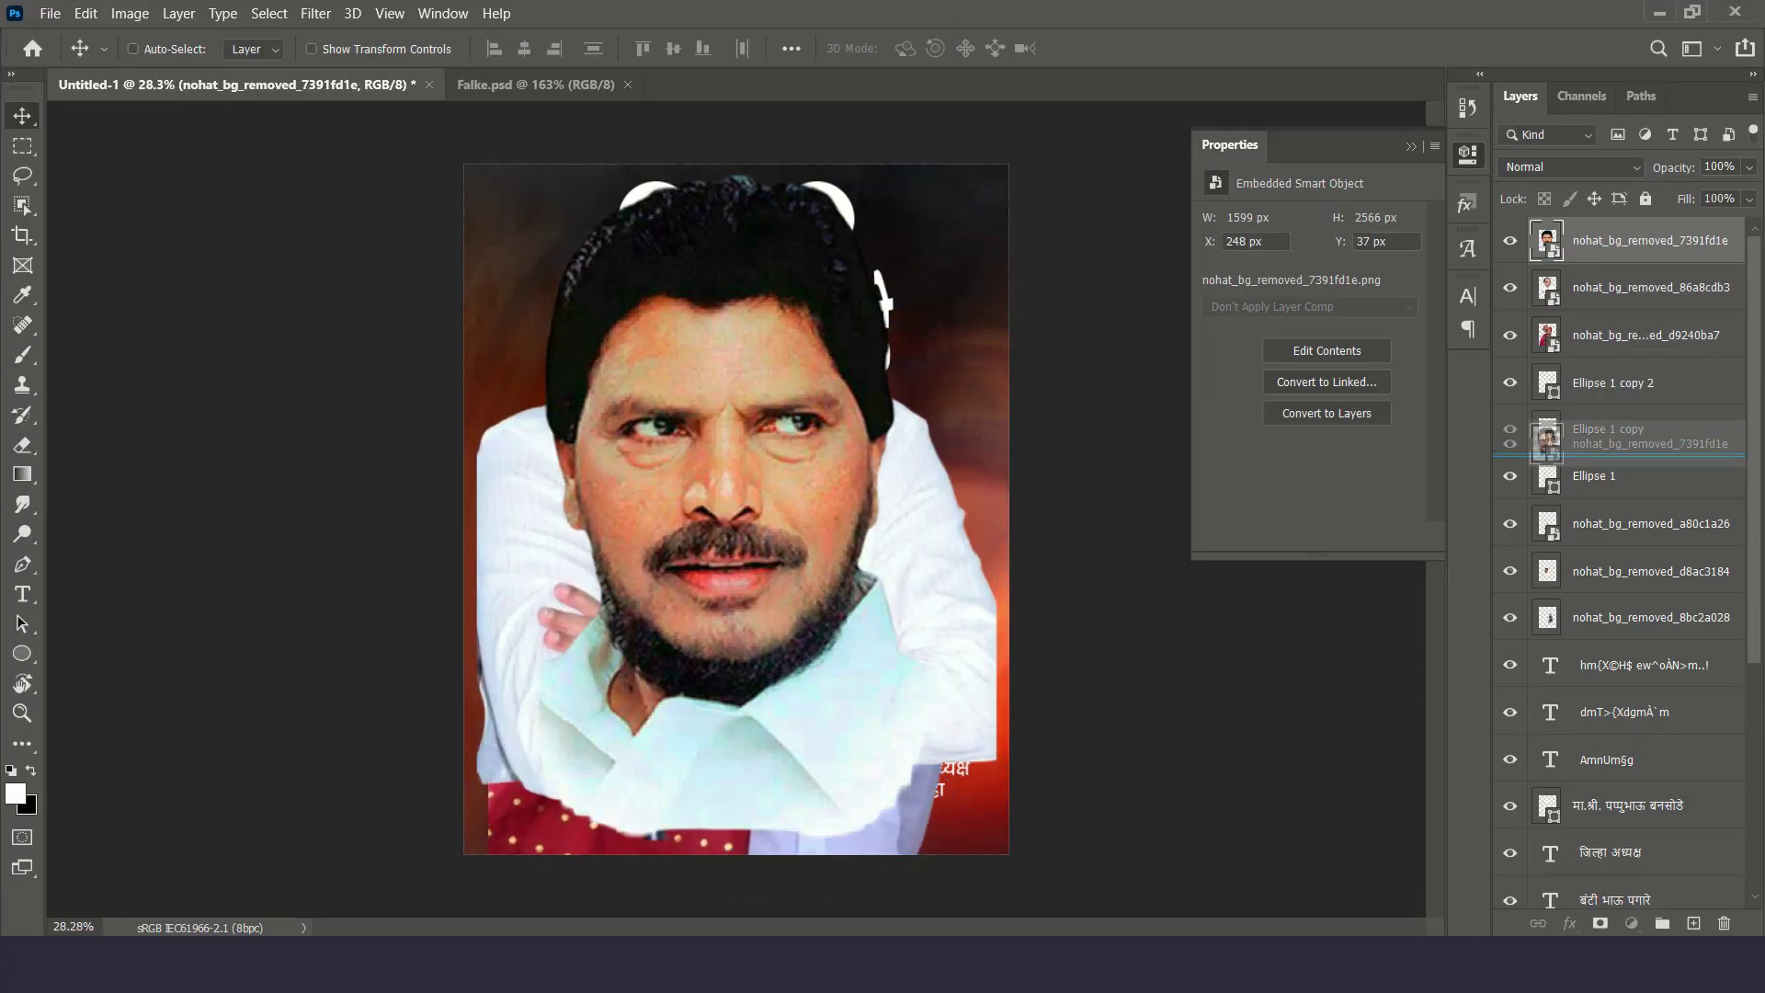
Stack each portrait layer above its circle and clip it into the circle
left_click_drag(1636, 451, 1636, 454)
left_click_drag(1637, 240, 1637, 358)
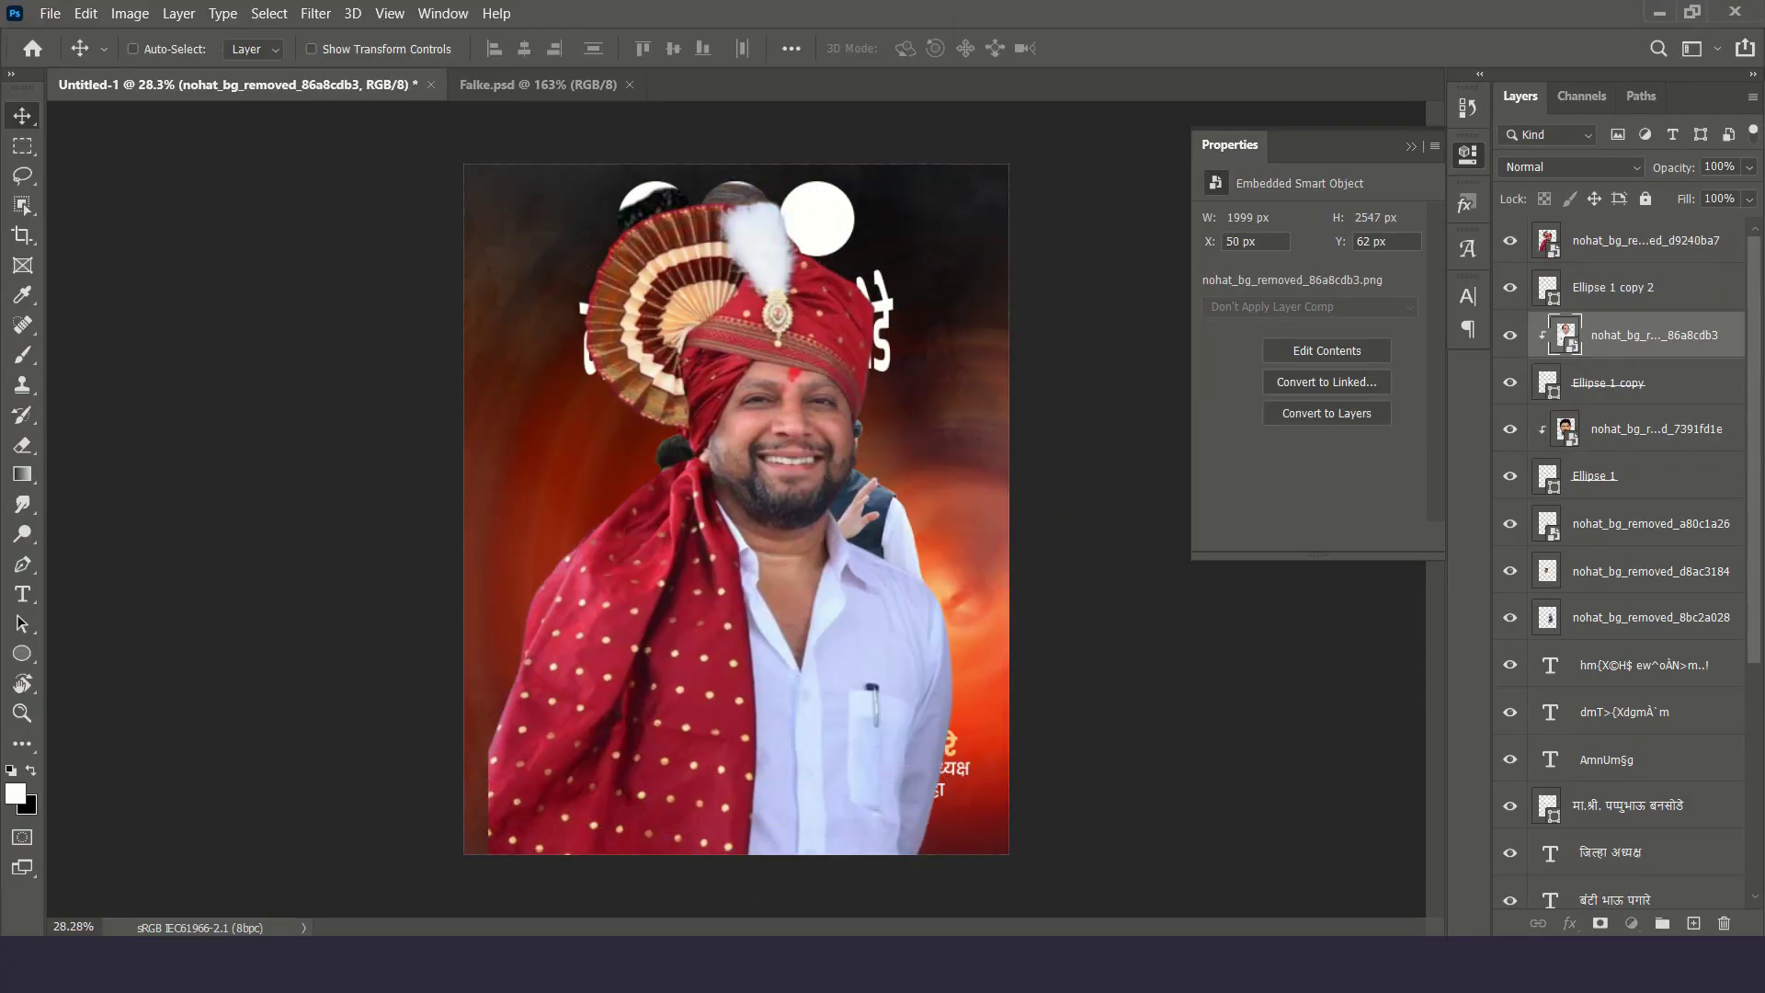
key("ctrl+alt+g")
left_click(1655, 335)
key("ctrl+t")
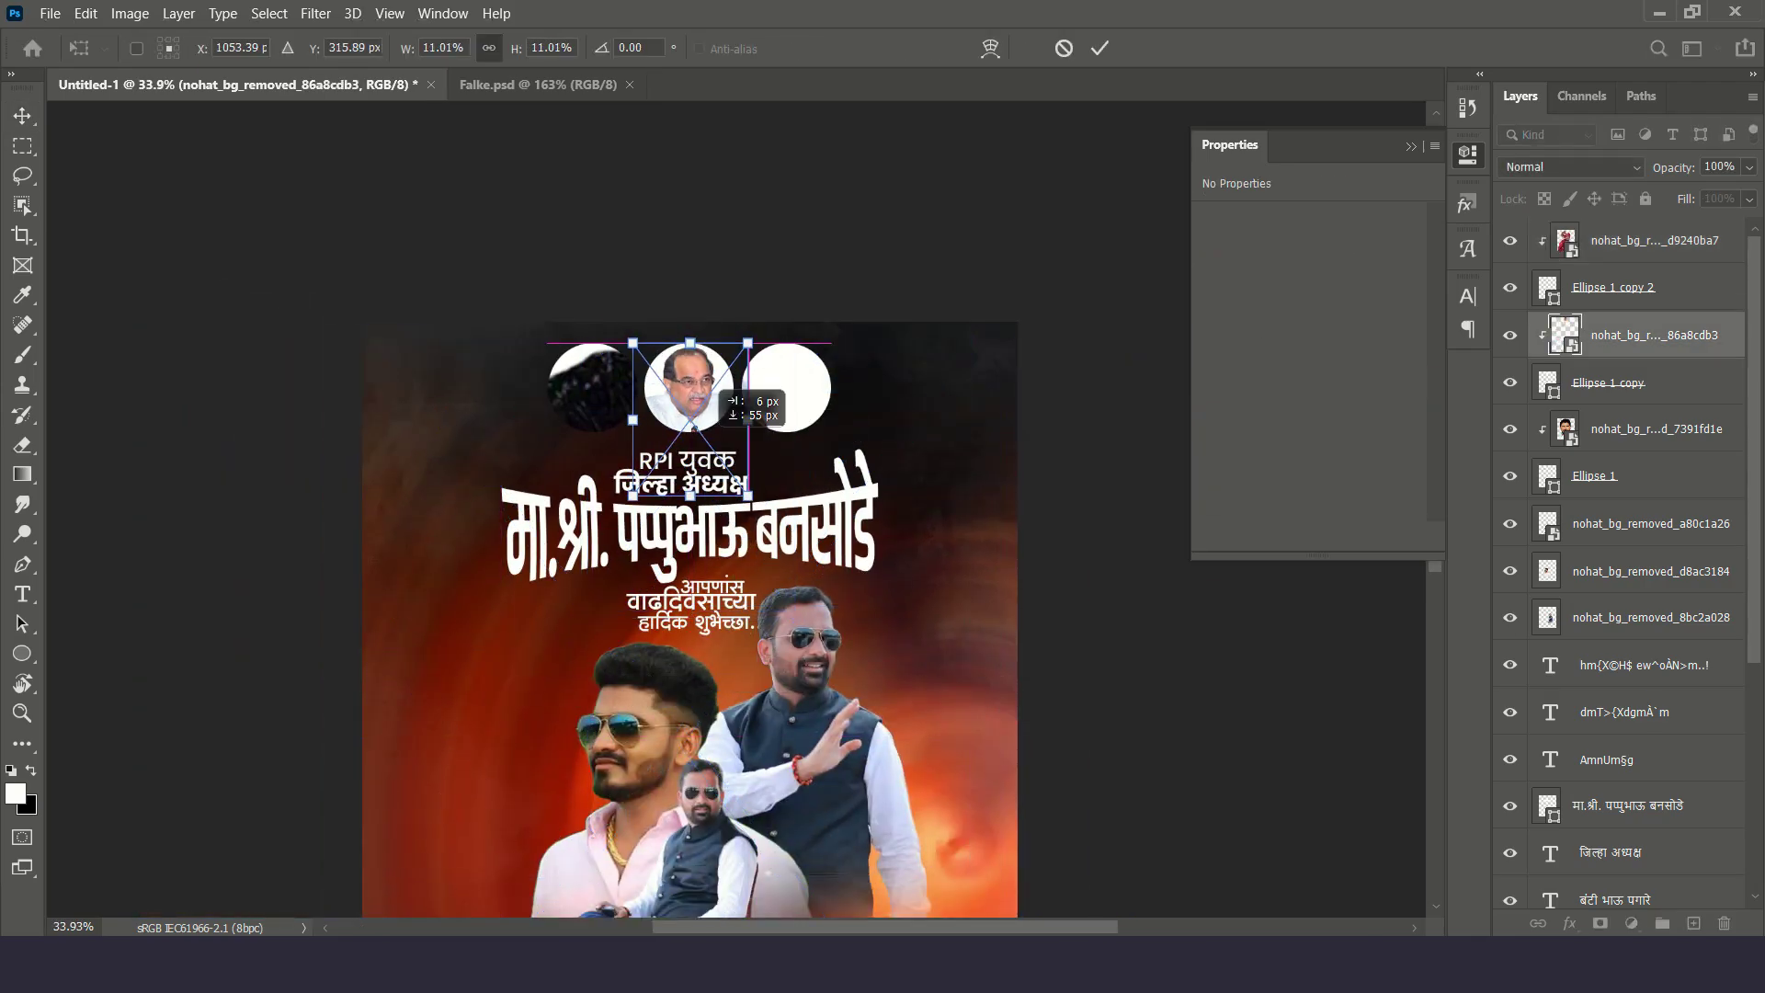
Shrink and position the first and third portraits to fit inside their circles
left_click(1656, 428)
key("ctrl+t")
left_click_drag(920, 285, 708, 607)
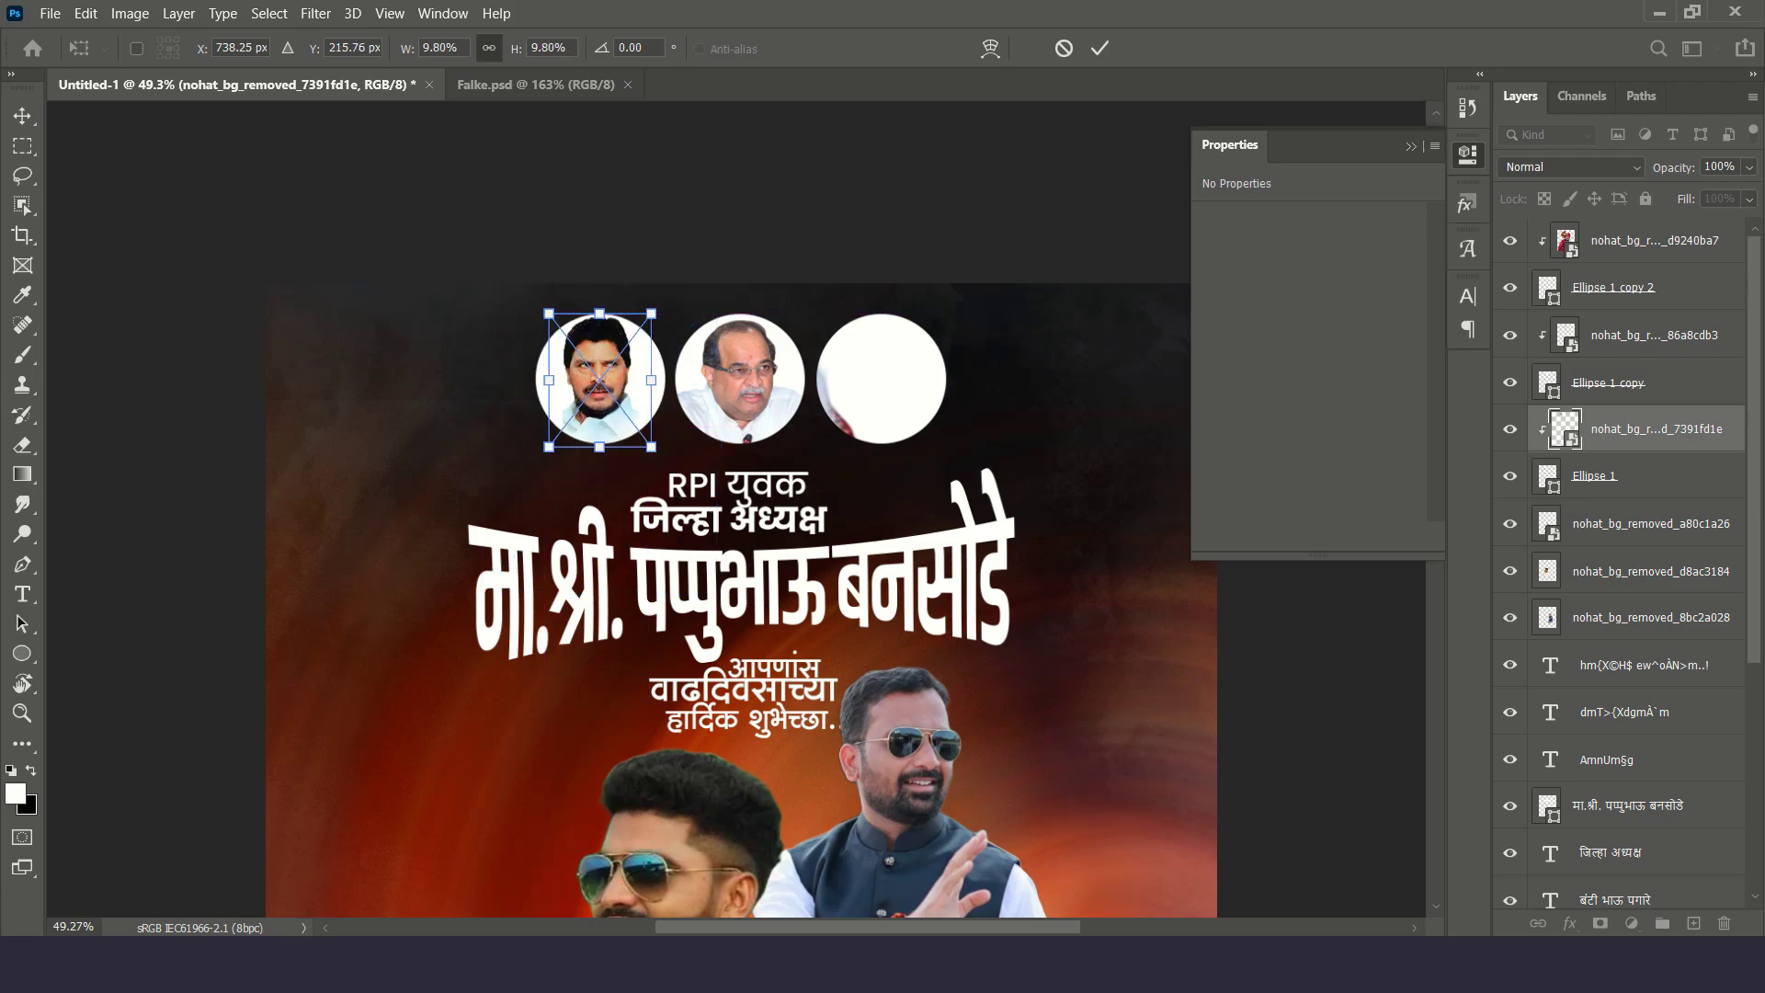
key("Return")
left_click(1655, 240)
key("ctrl+t")
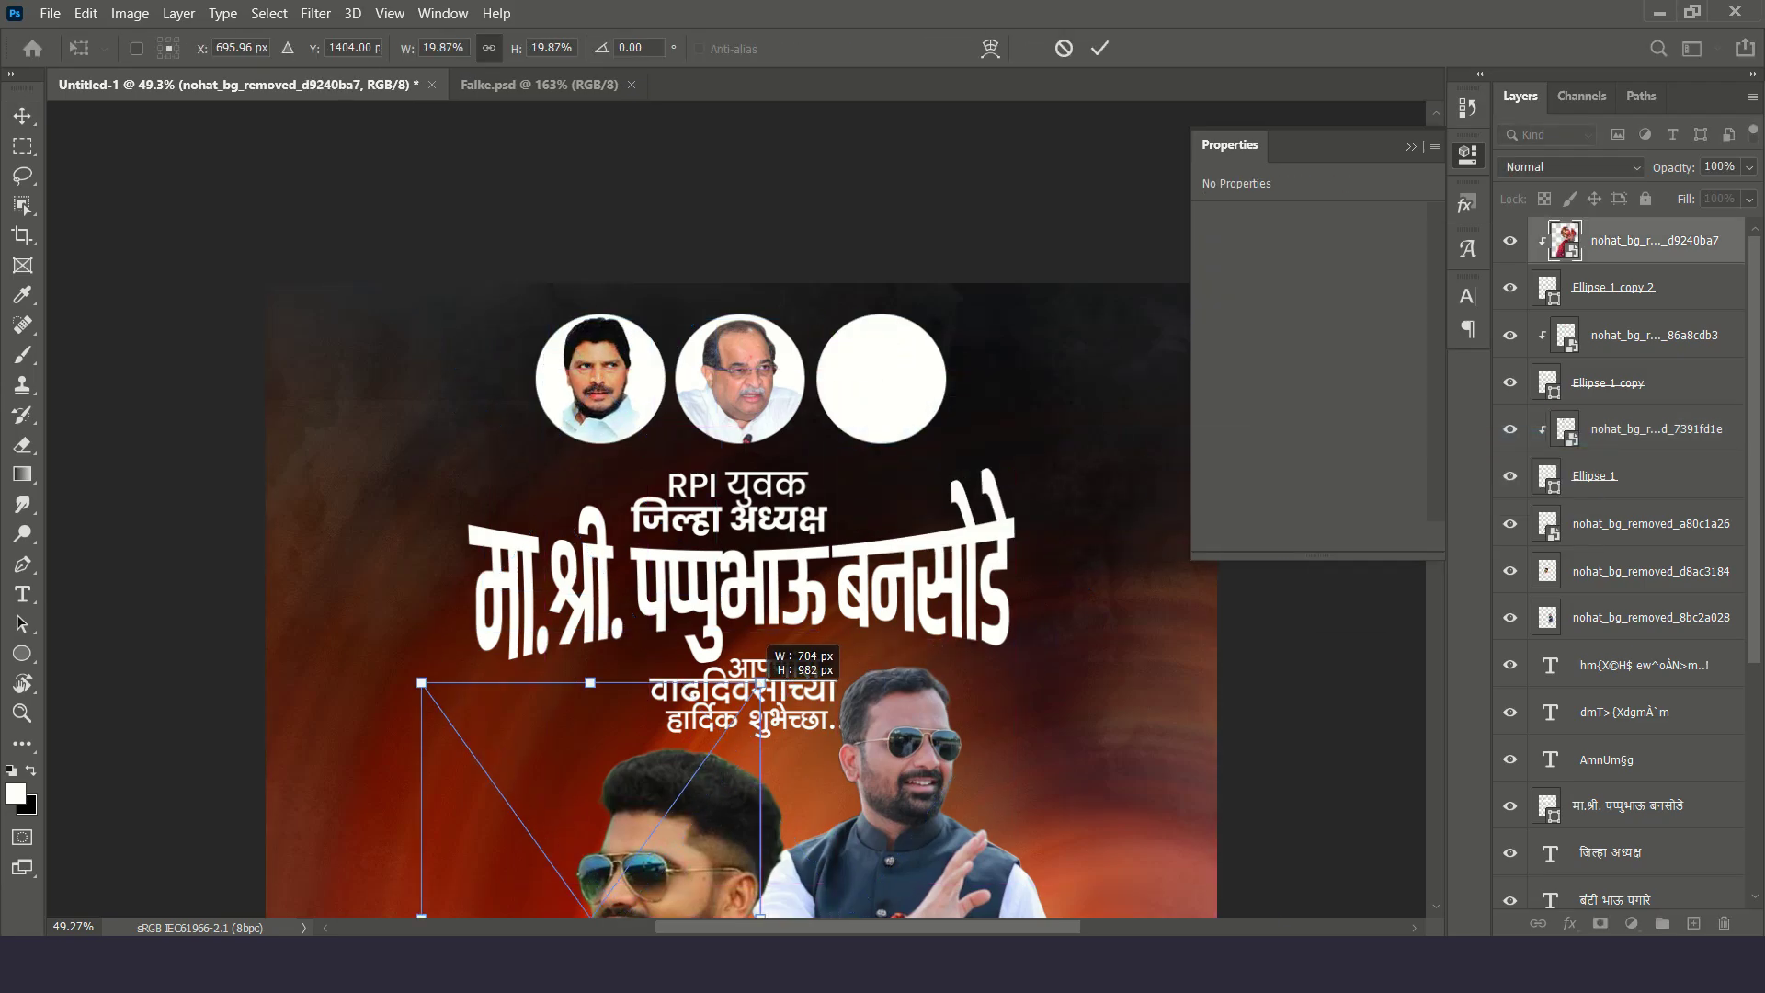
left_click_drag(660, 757, 981, 349)
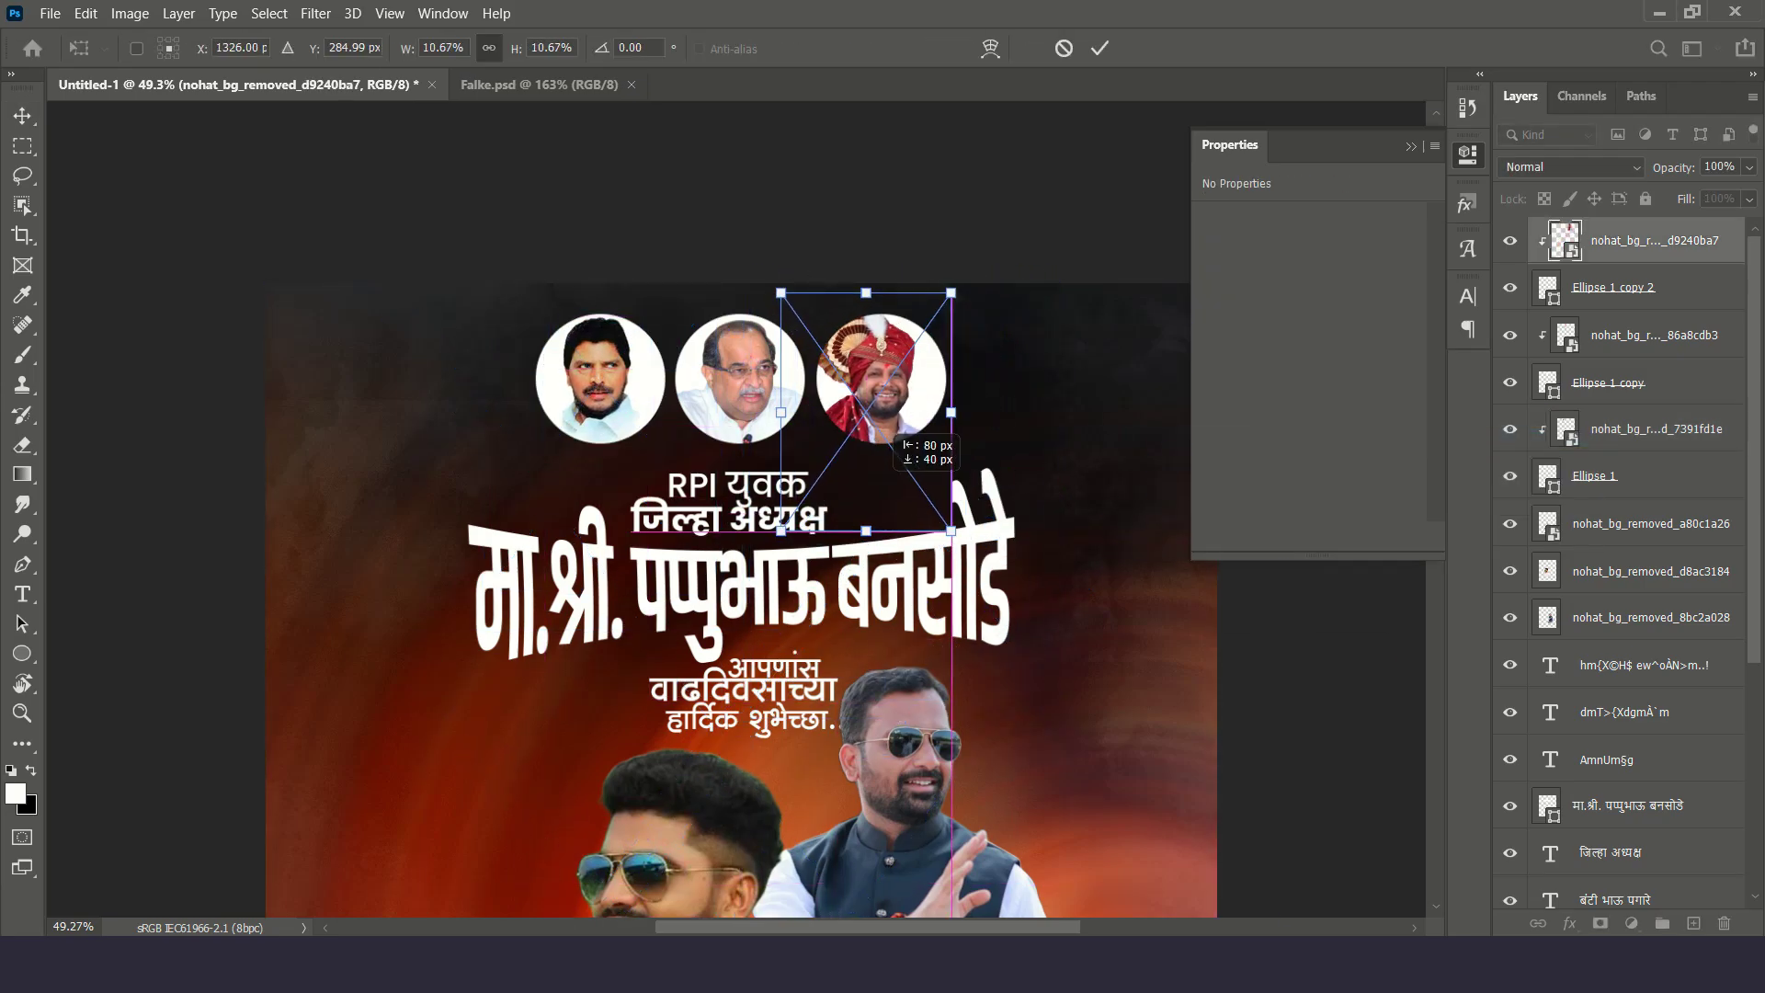
key("Return")
scroll(736, 506, "down", 5)
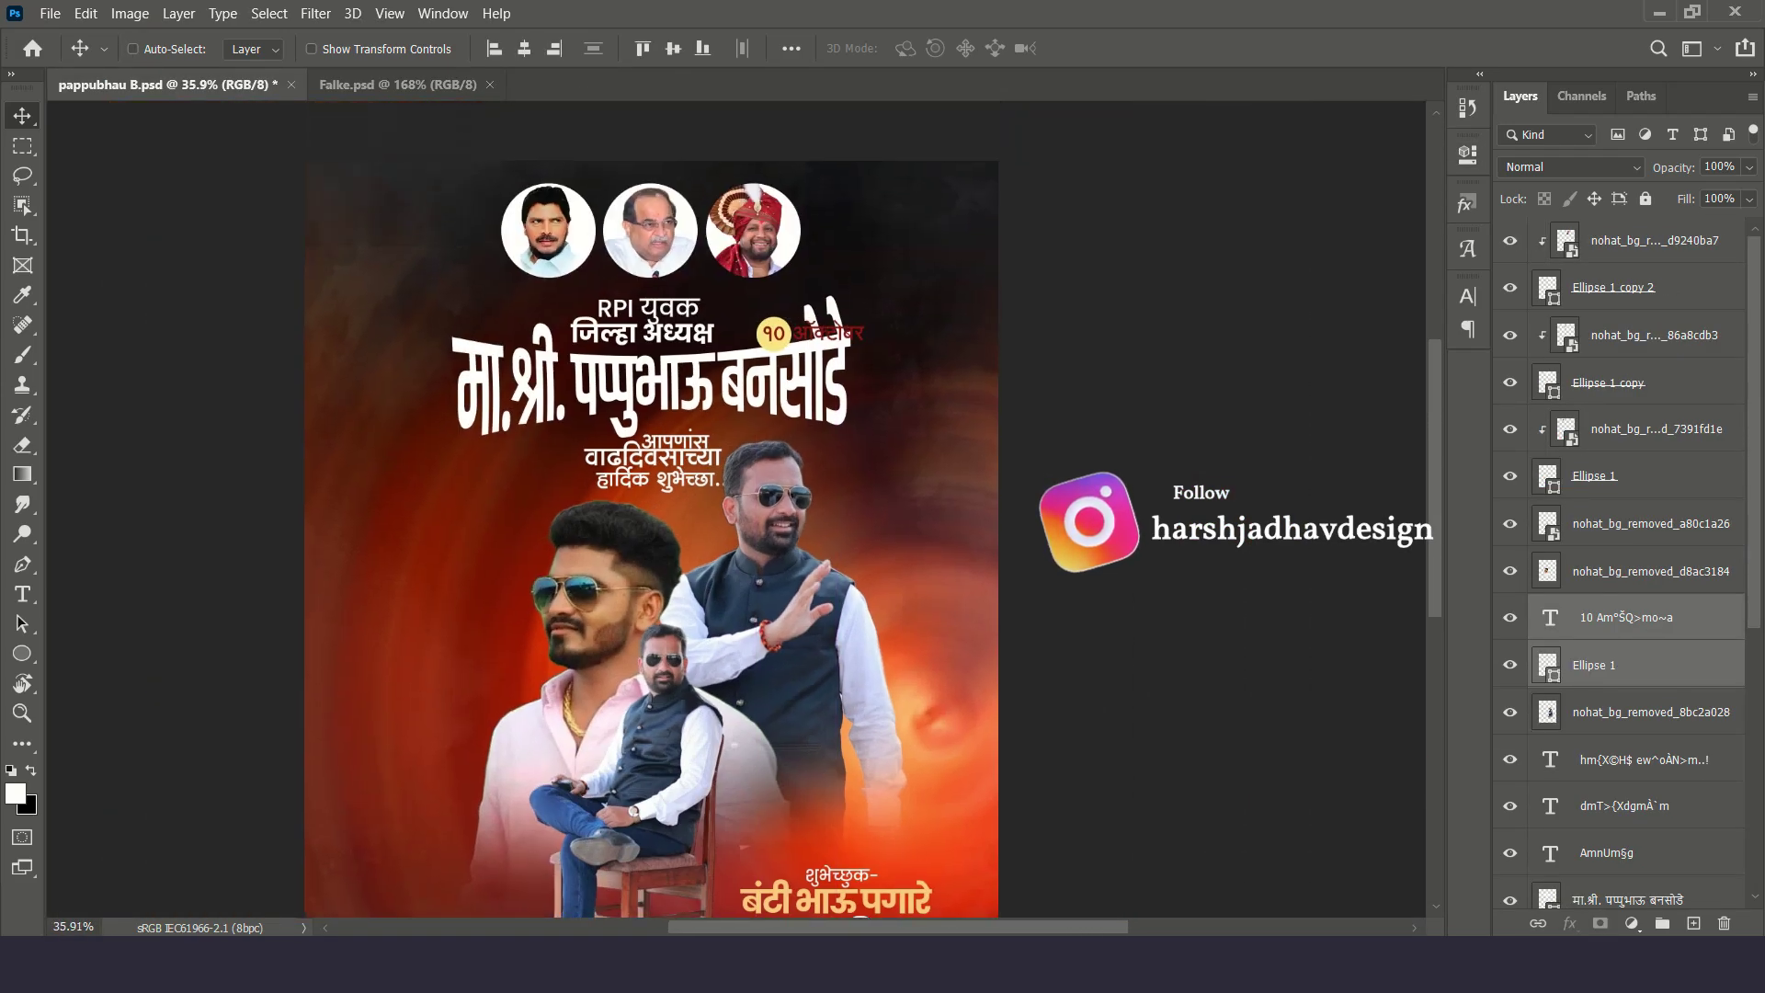
Set the date text colour to pale yellow
scroll(947, 213, "up", 6)
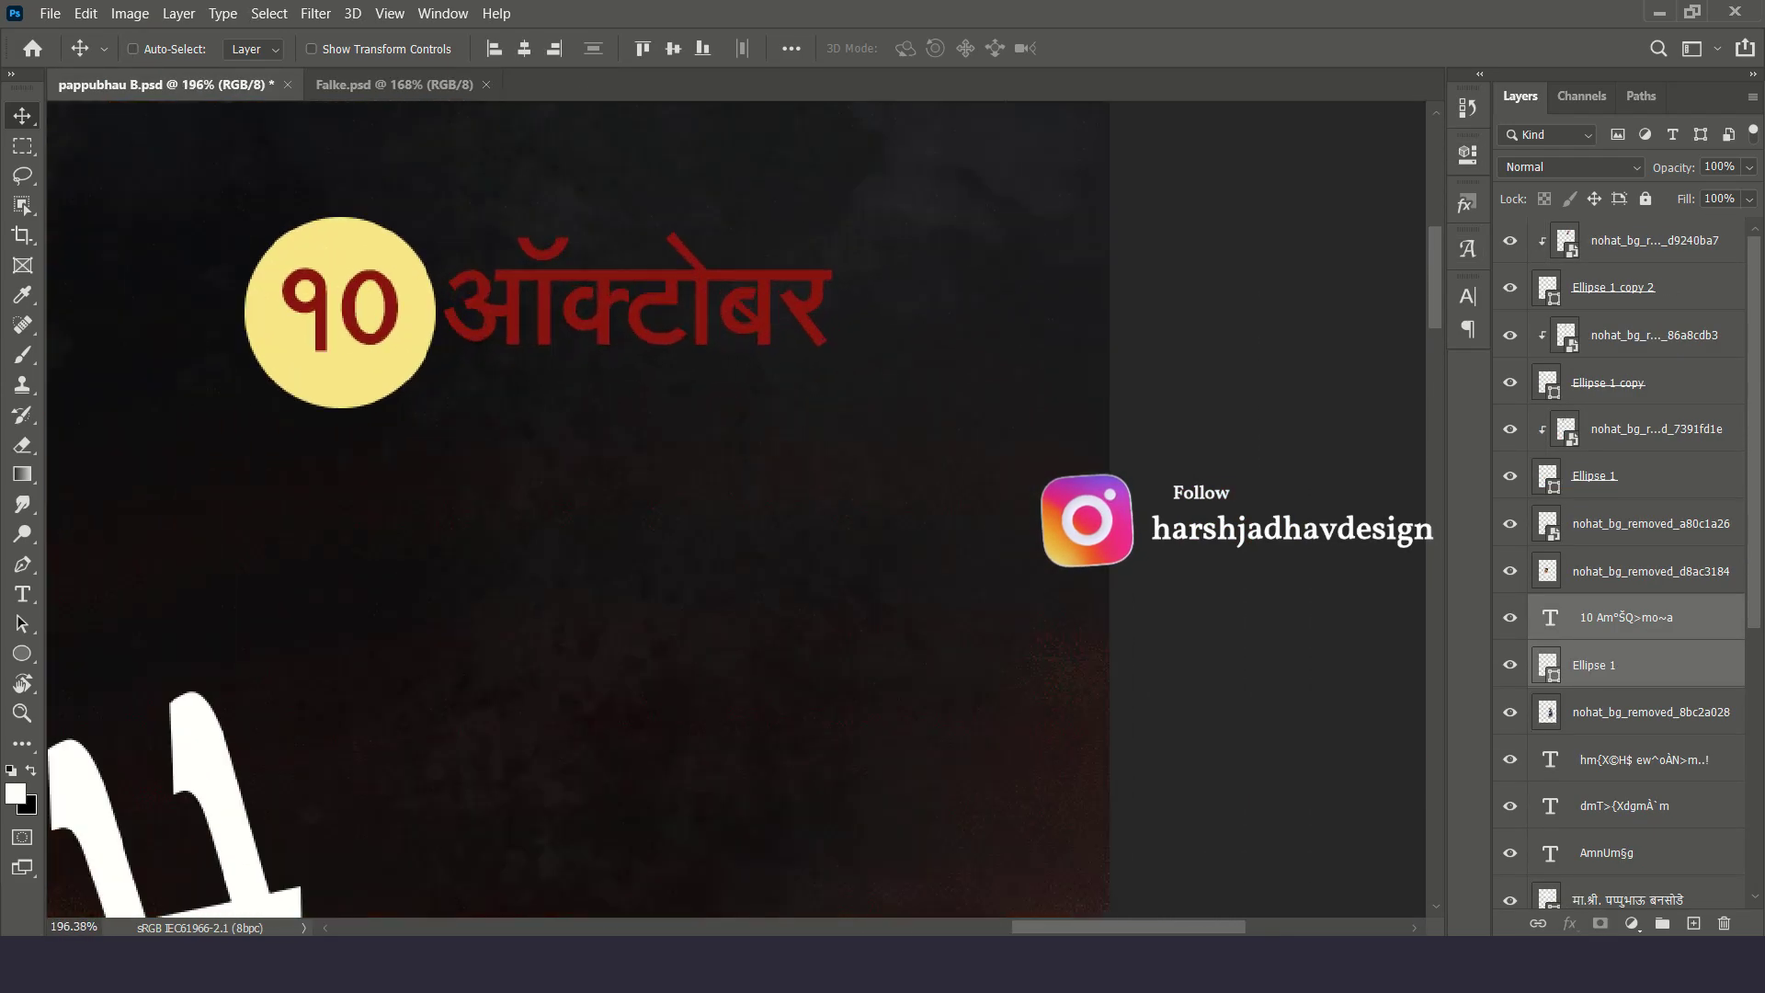
scroll(736, 505, "down", 1)
double_click(1551, 617)
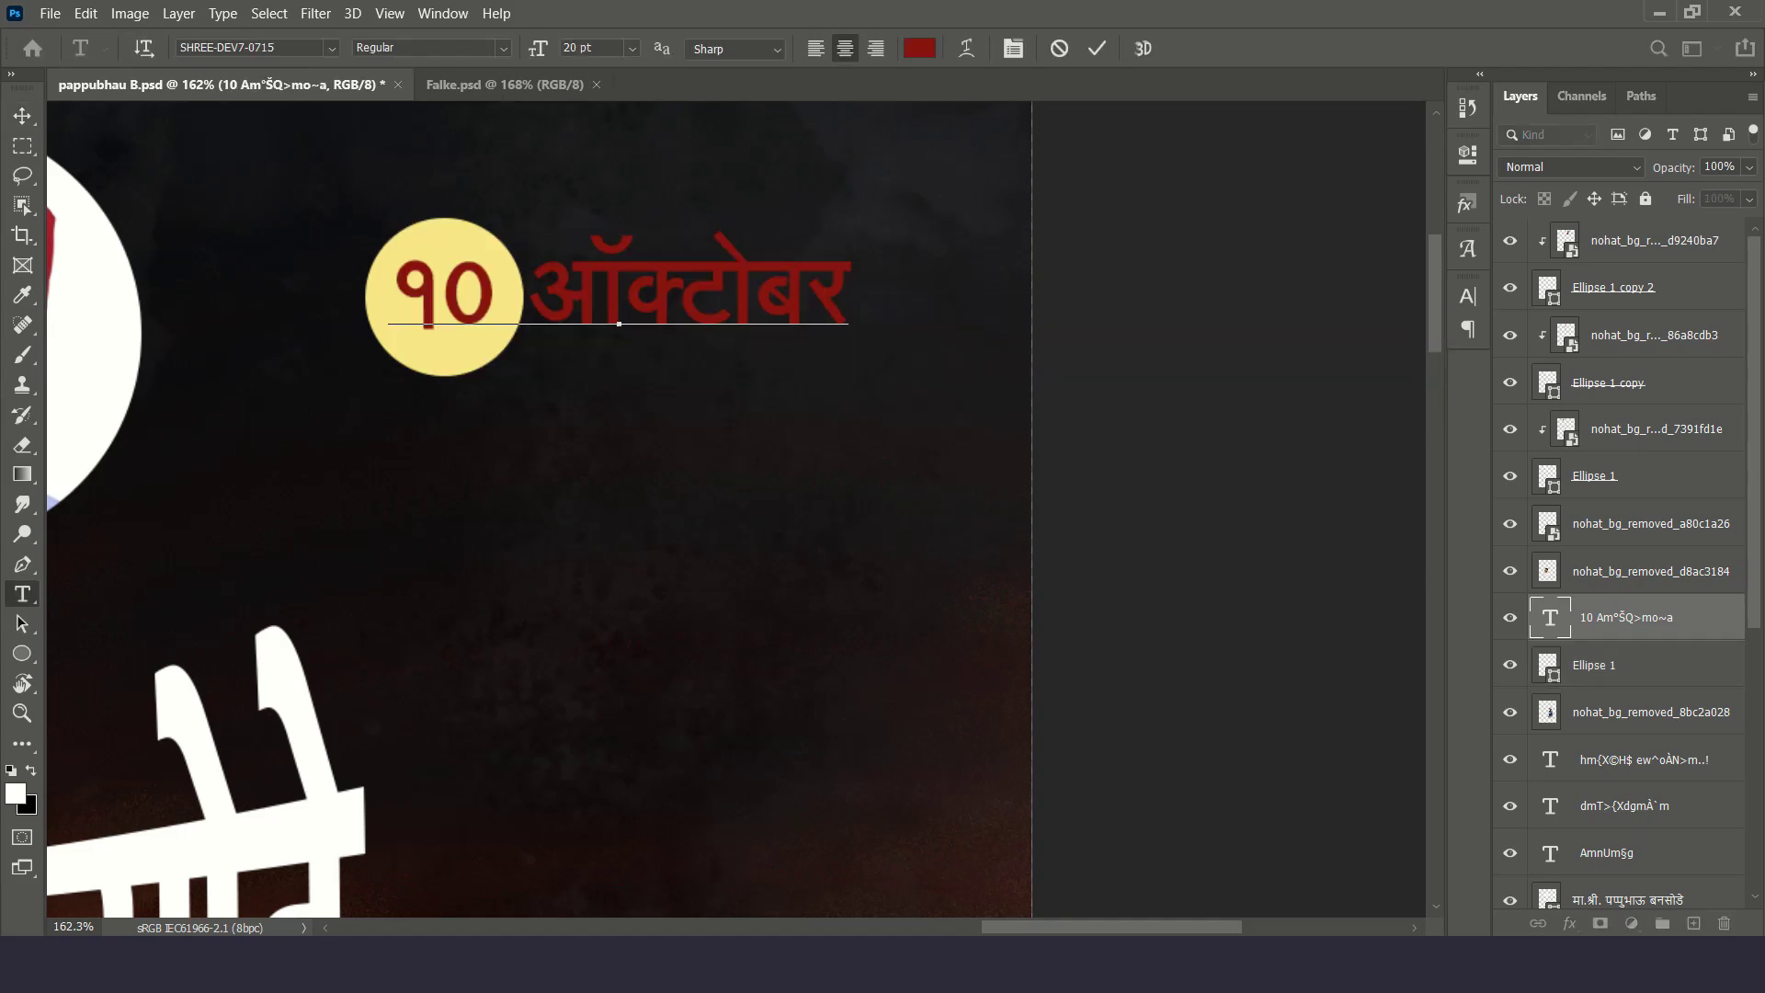
left_click(919, 48)
type("ff8989f5e08c")
key("Return")
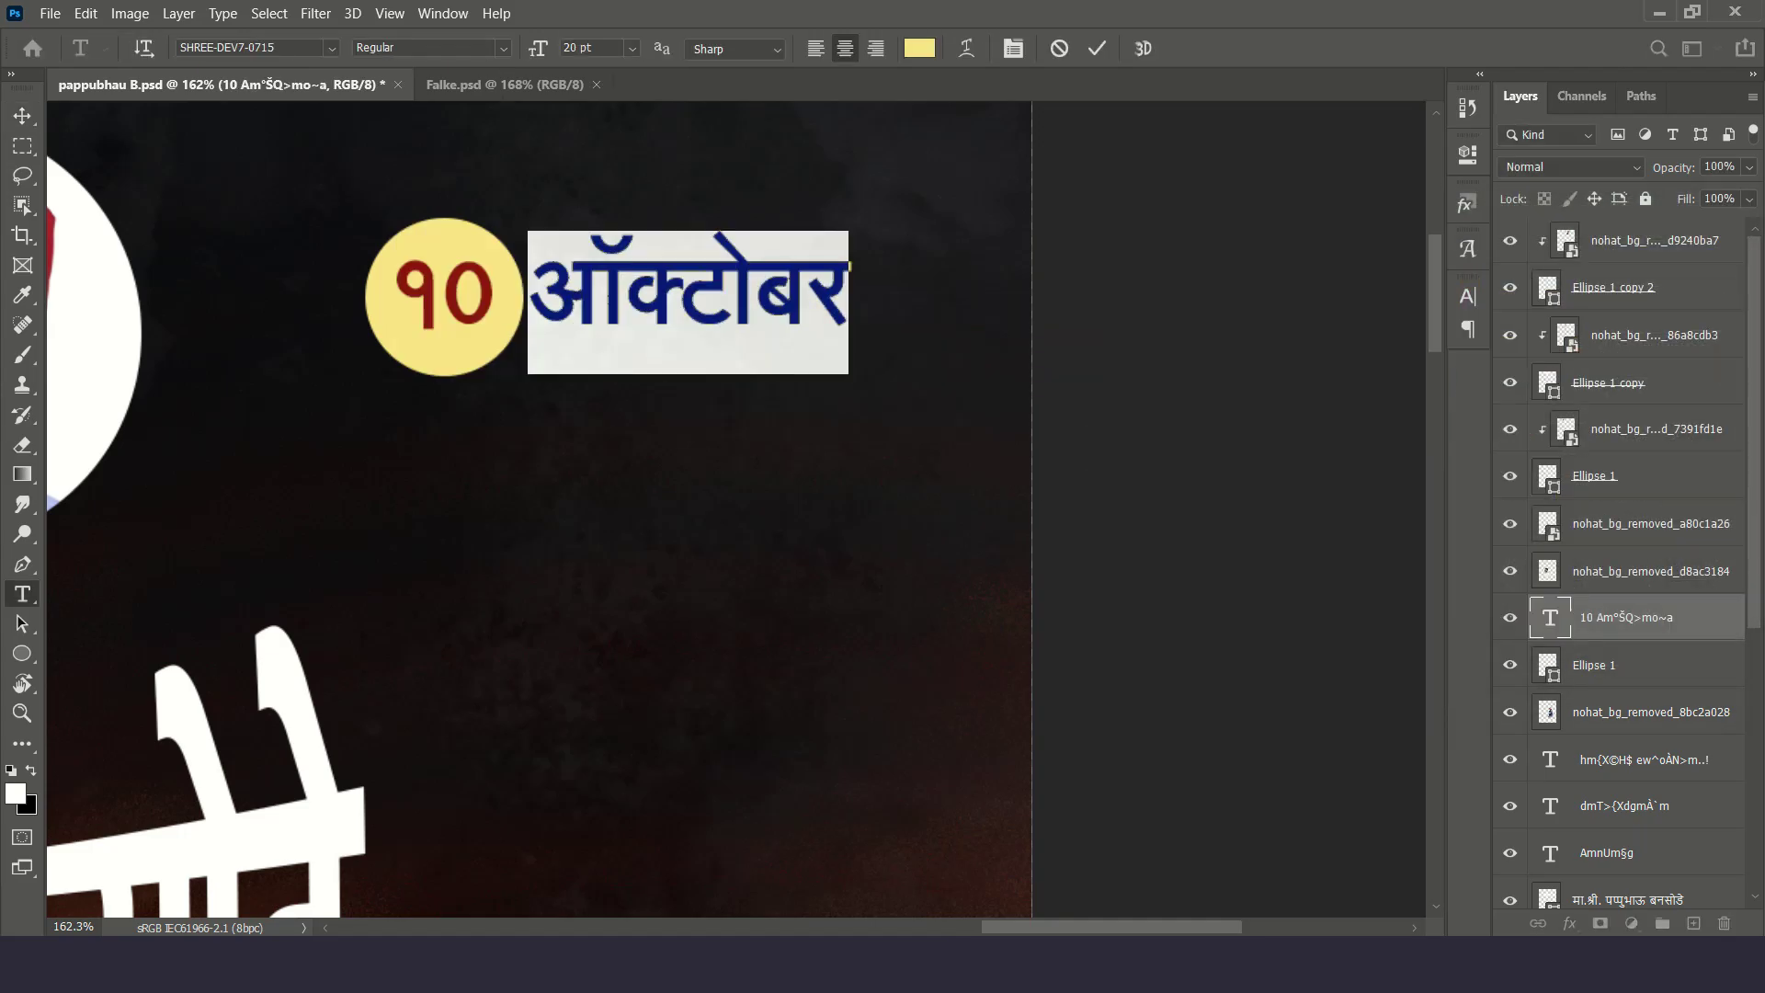
Change the date's second digit to ४ so the badge reads १४ ऑक्टोबर
left_click_drag(446, 294, 511, 294)
type("4")
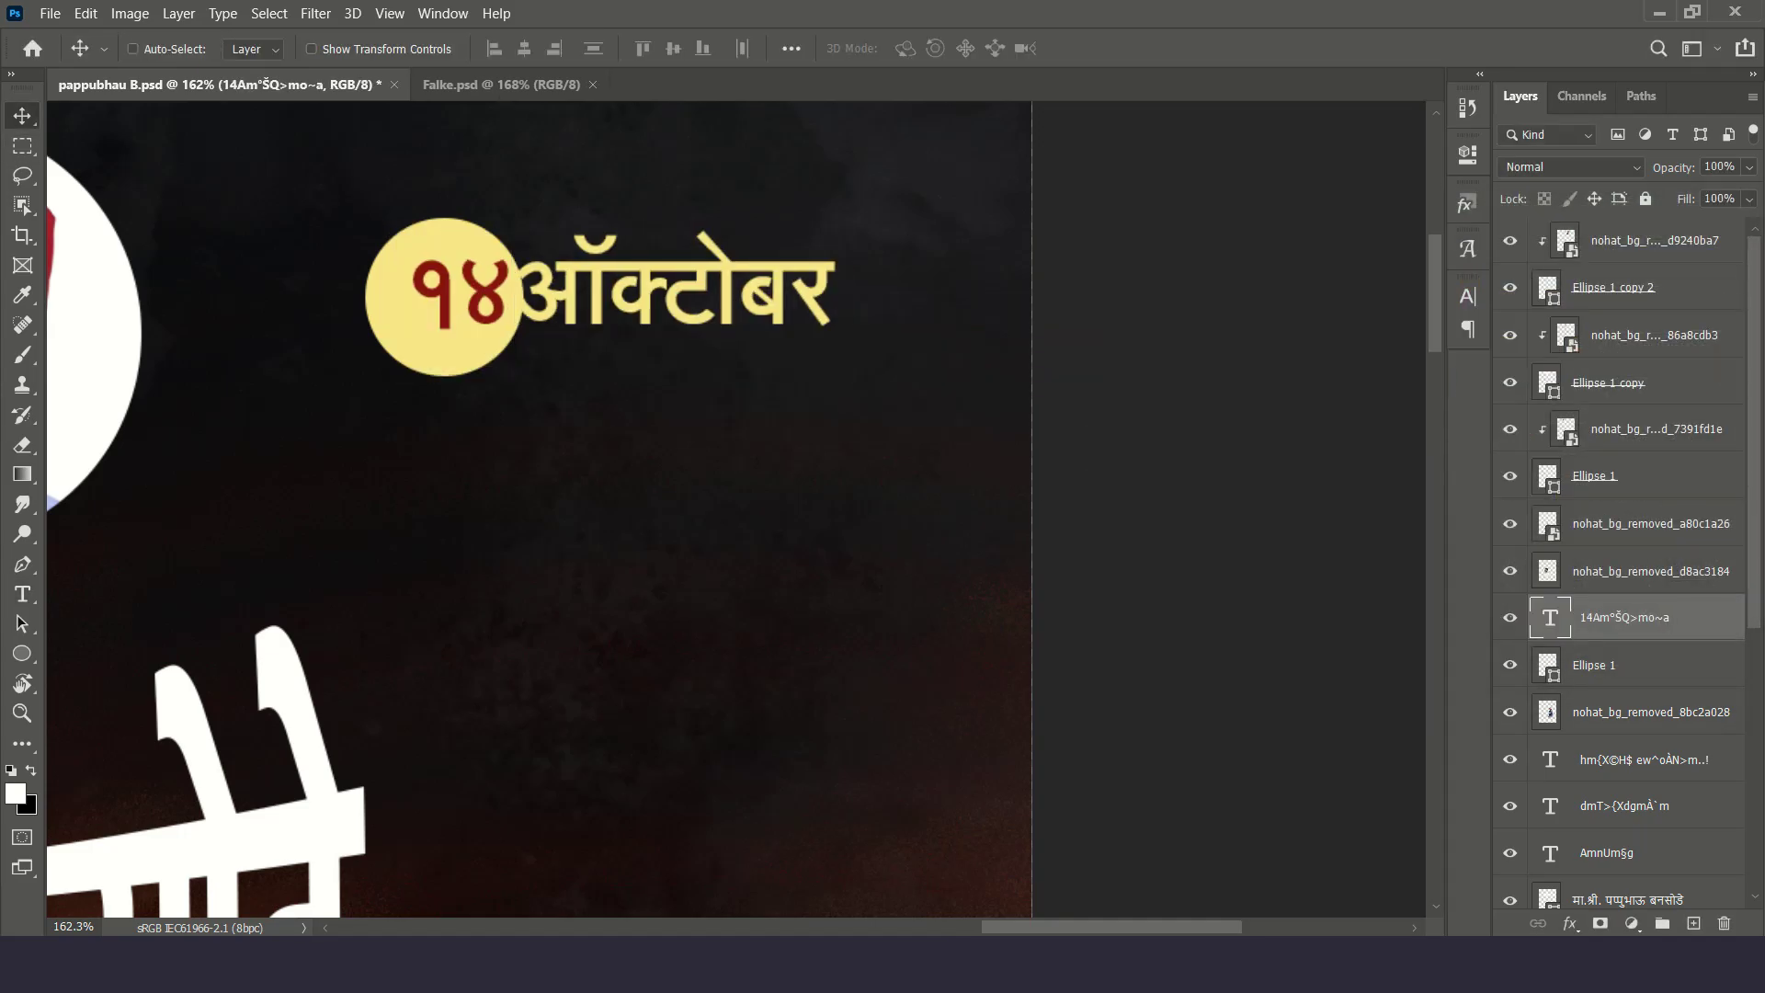
double_click(517, 294)
key("ctrl+Return")
key("ctrl+0")
scroll(685, 506, "up", 2)
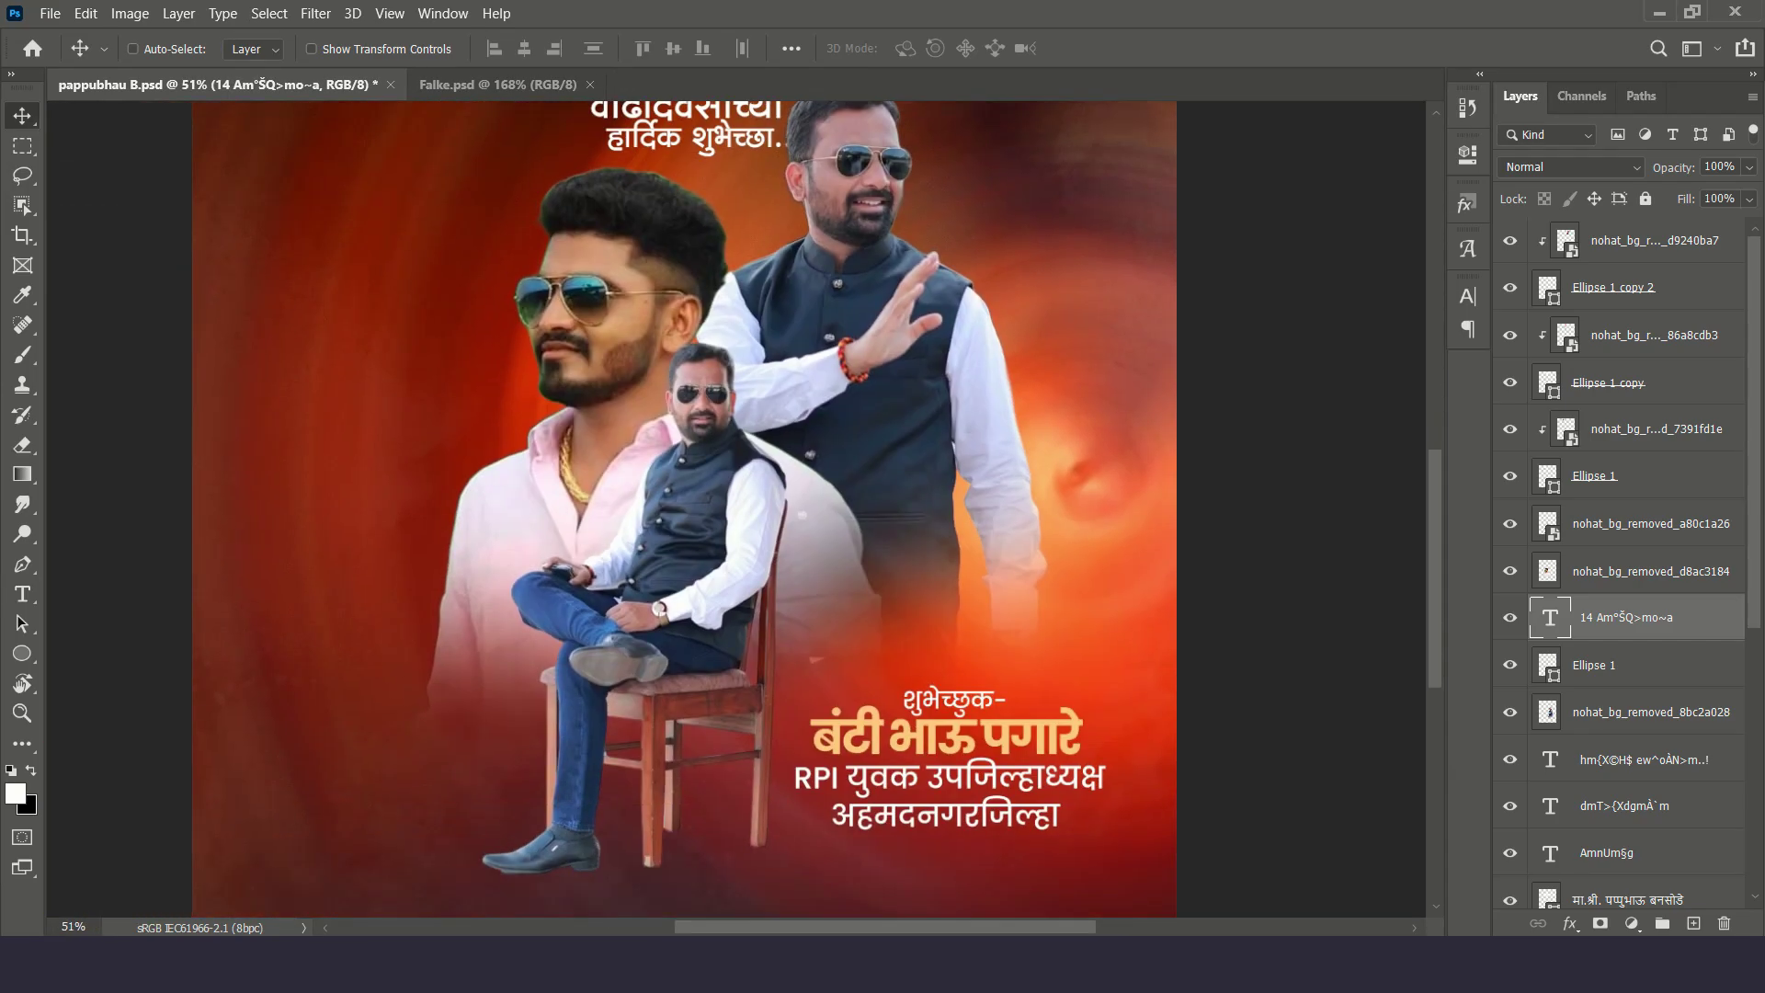
scroll(685, 368, "up", 3)
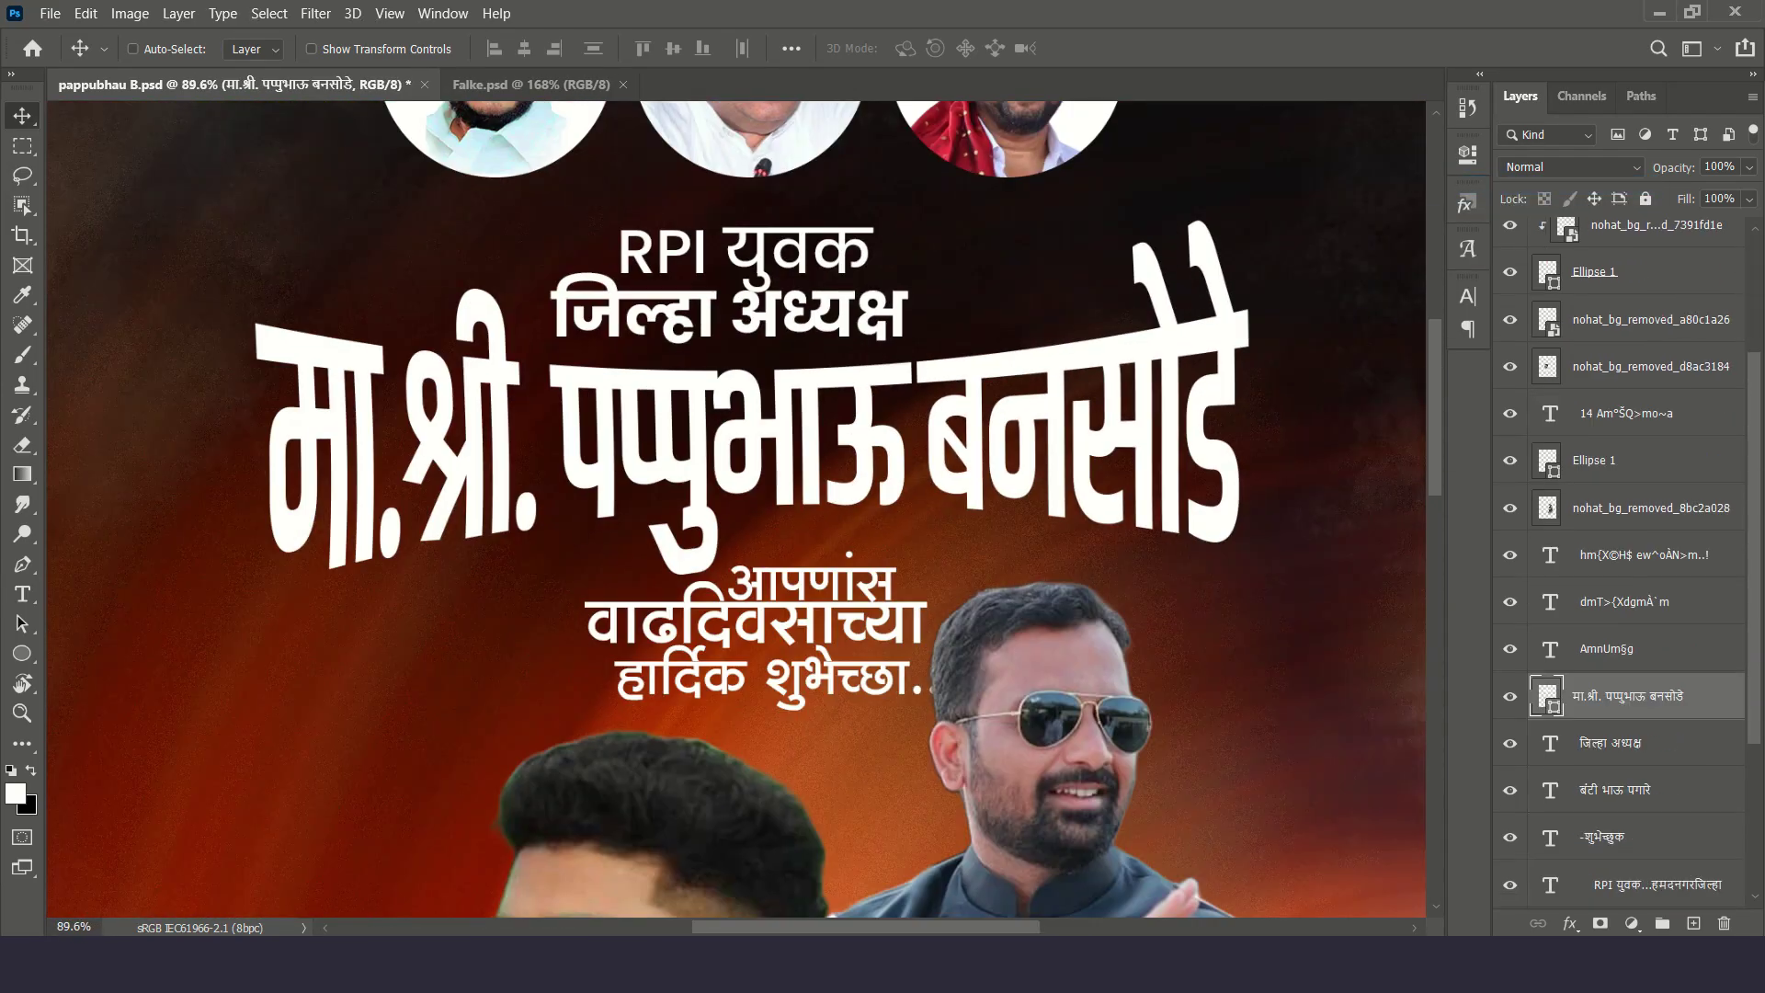
Add Inner Shadow and Drop Shadow layer styles to the name headline
double_click(1655, 663)
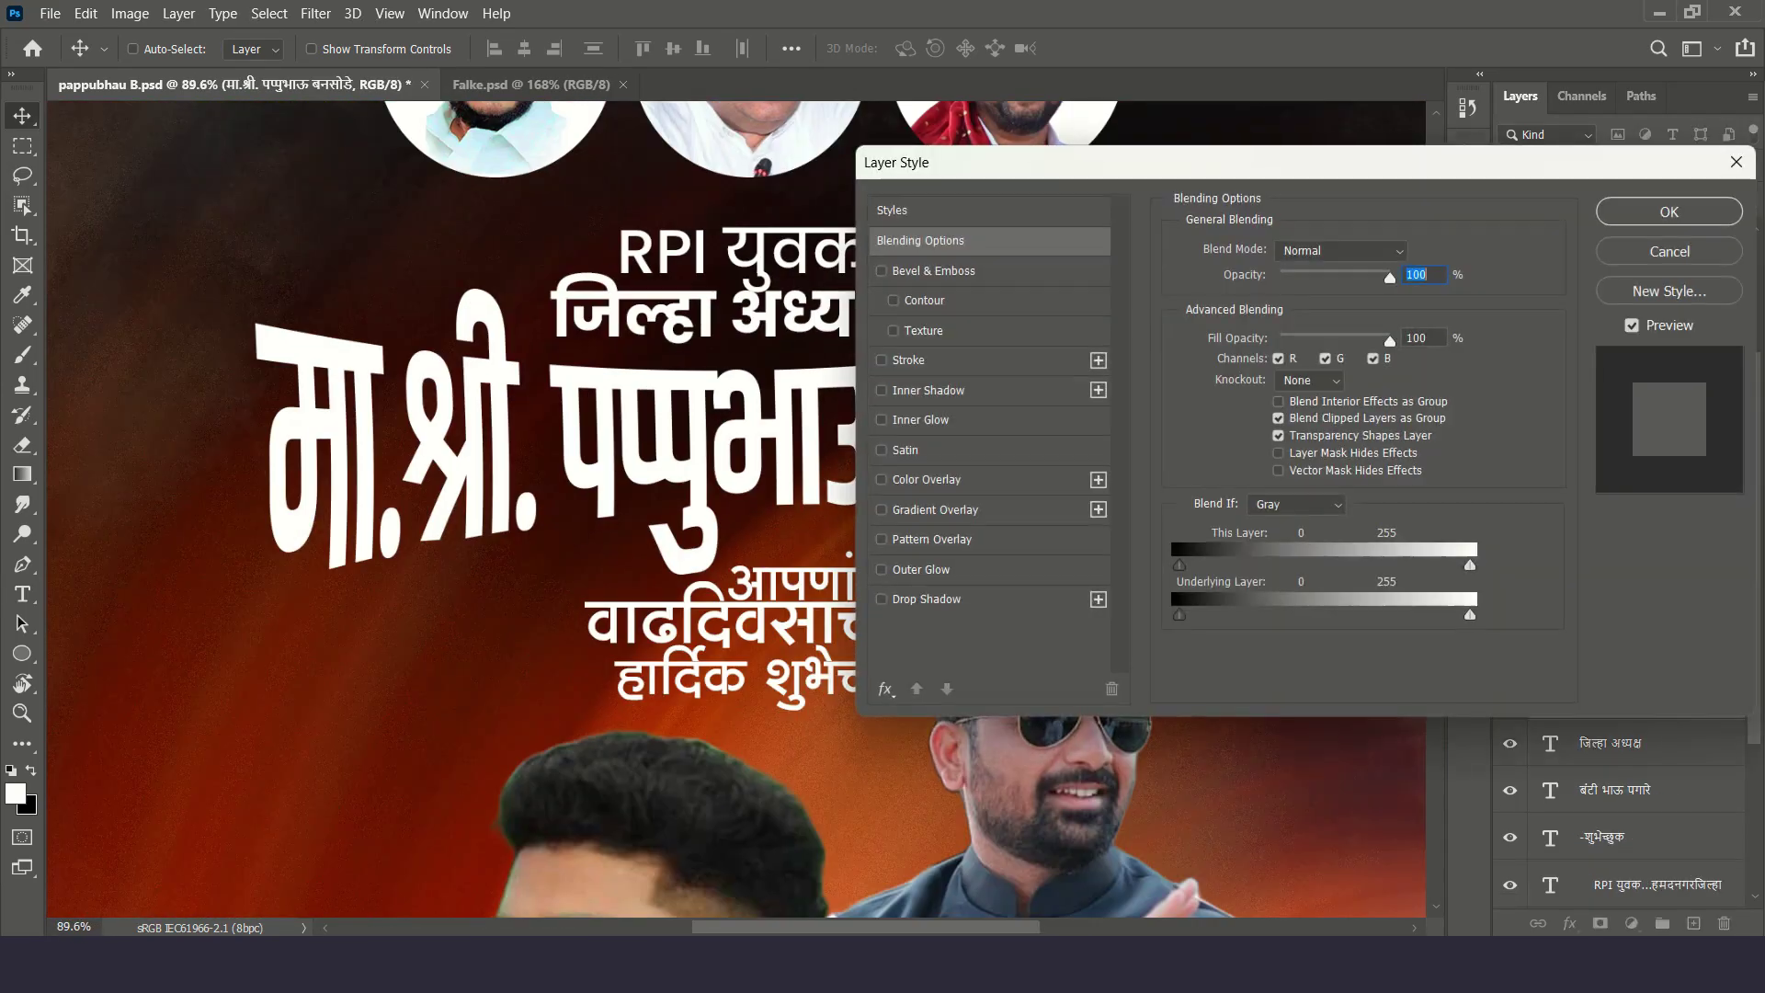
left_click(927, 598)
left_click(929, 389)
left_click(1669, 212)
Paste a gold texture, clip it inside the headline letters, and position it
scroll(736, 460, "up", 1)
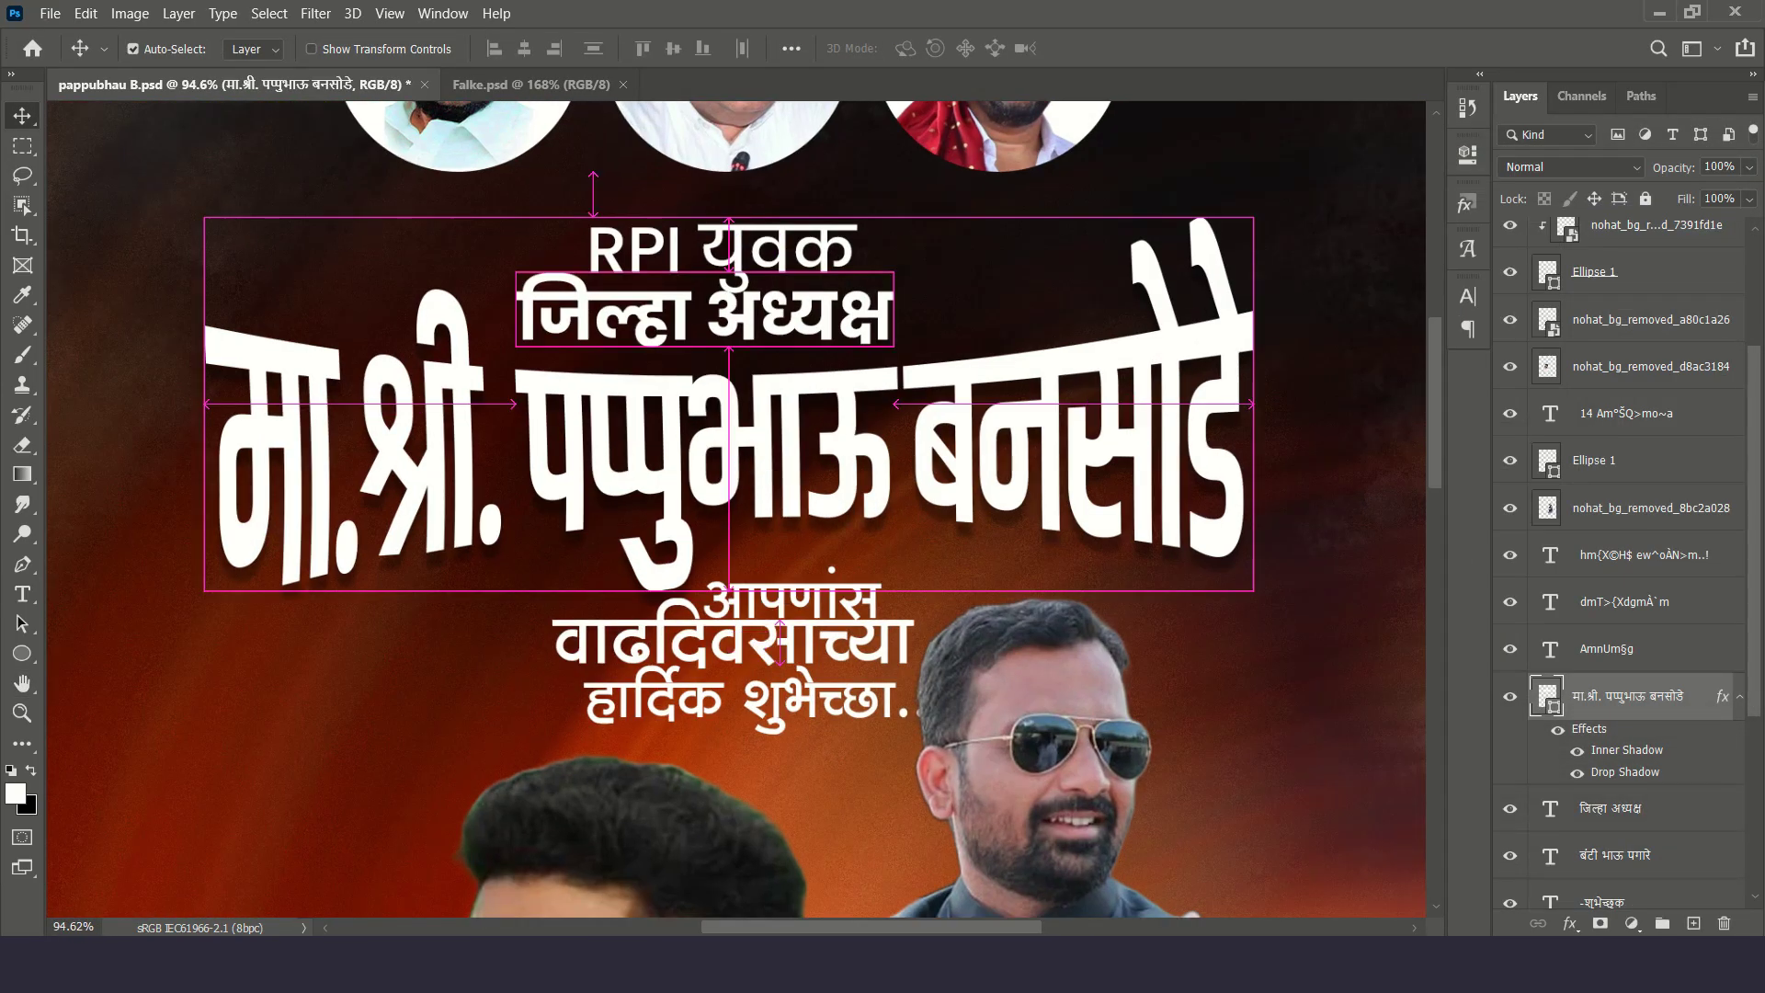
key("ctrl+v")
key("ctrl+alt+g")
scroll(736, 460, "down", 2)
key("ctrl+t")
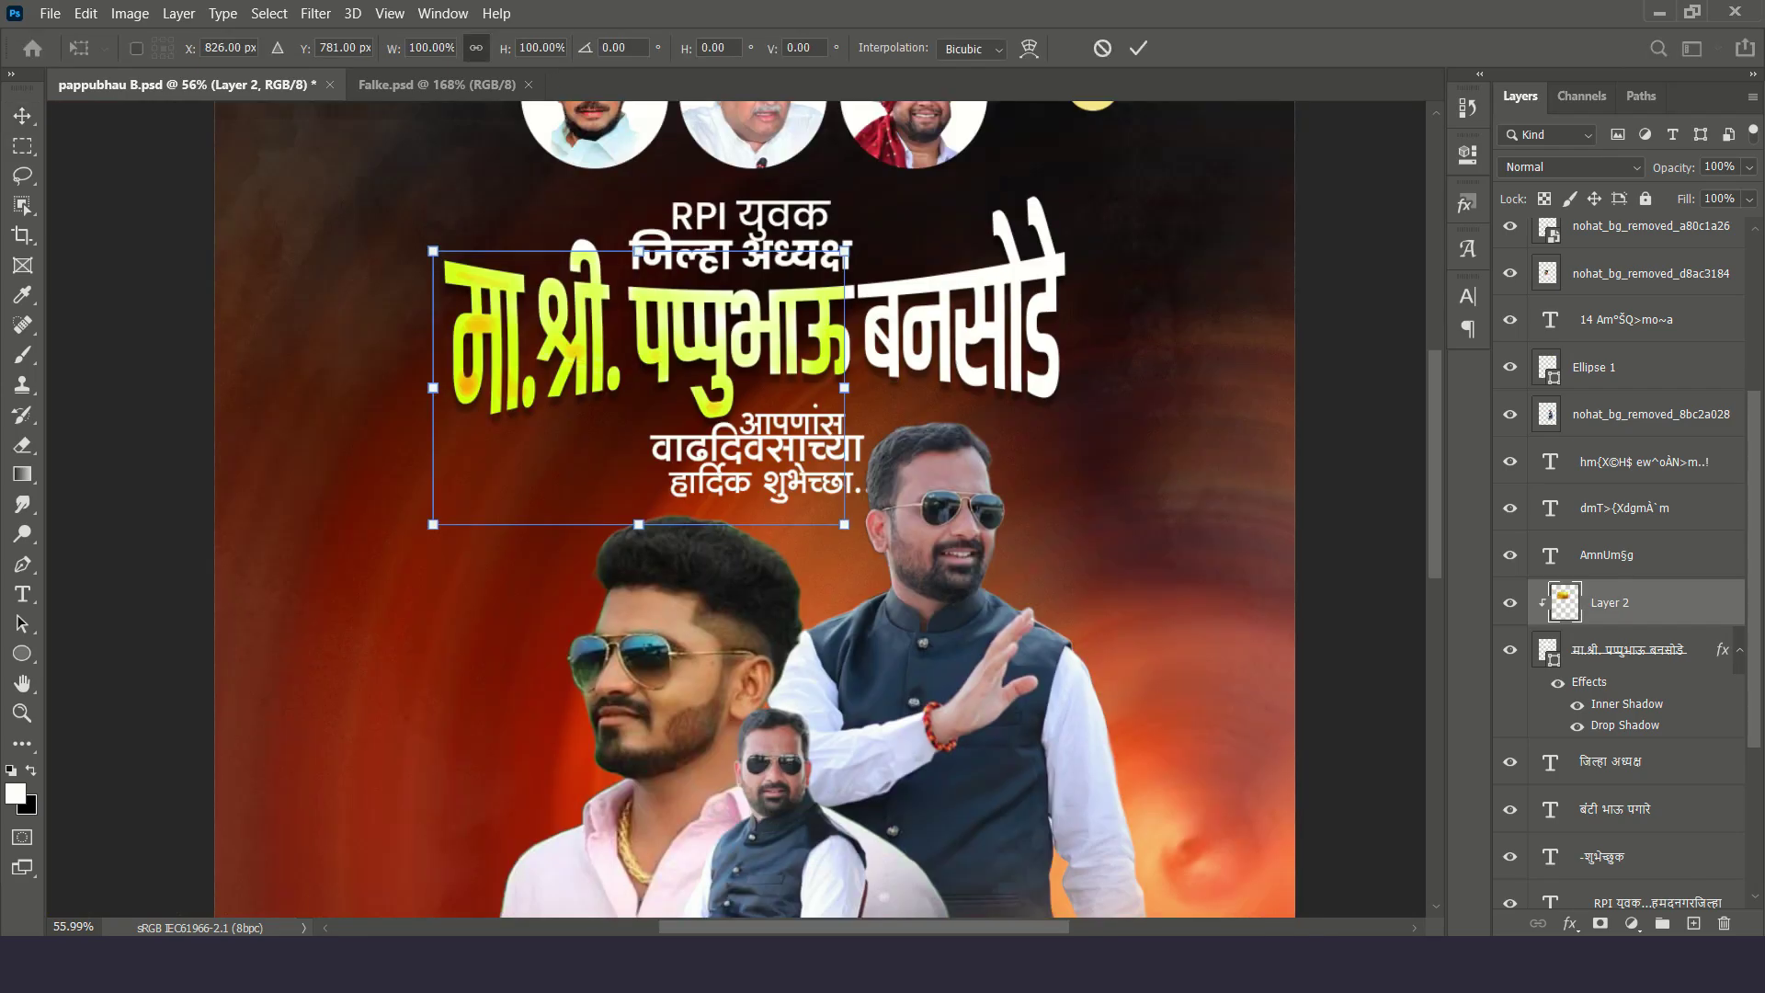
left_click_drag(1041, 386, 1043, 386)
key("Return")
Select the smoke background layer for a free transform
scroll(782, 505, "down", 3)
scroll(781, 505, "up", 2)
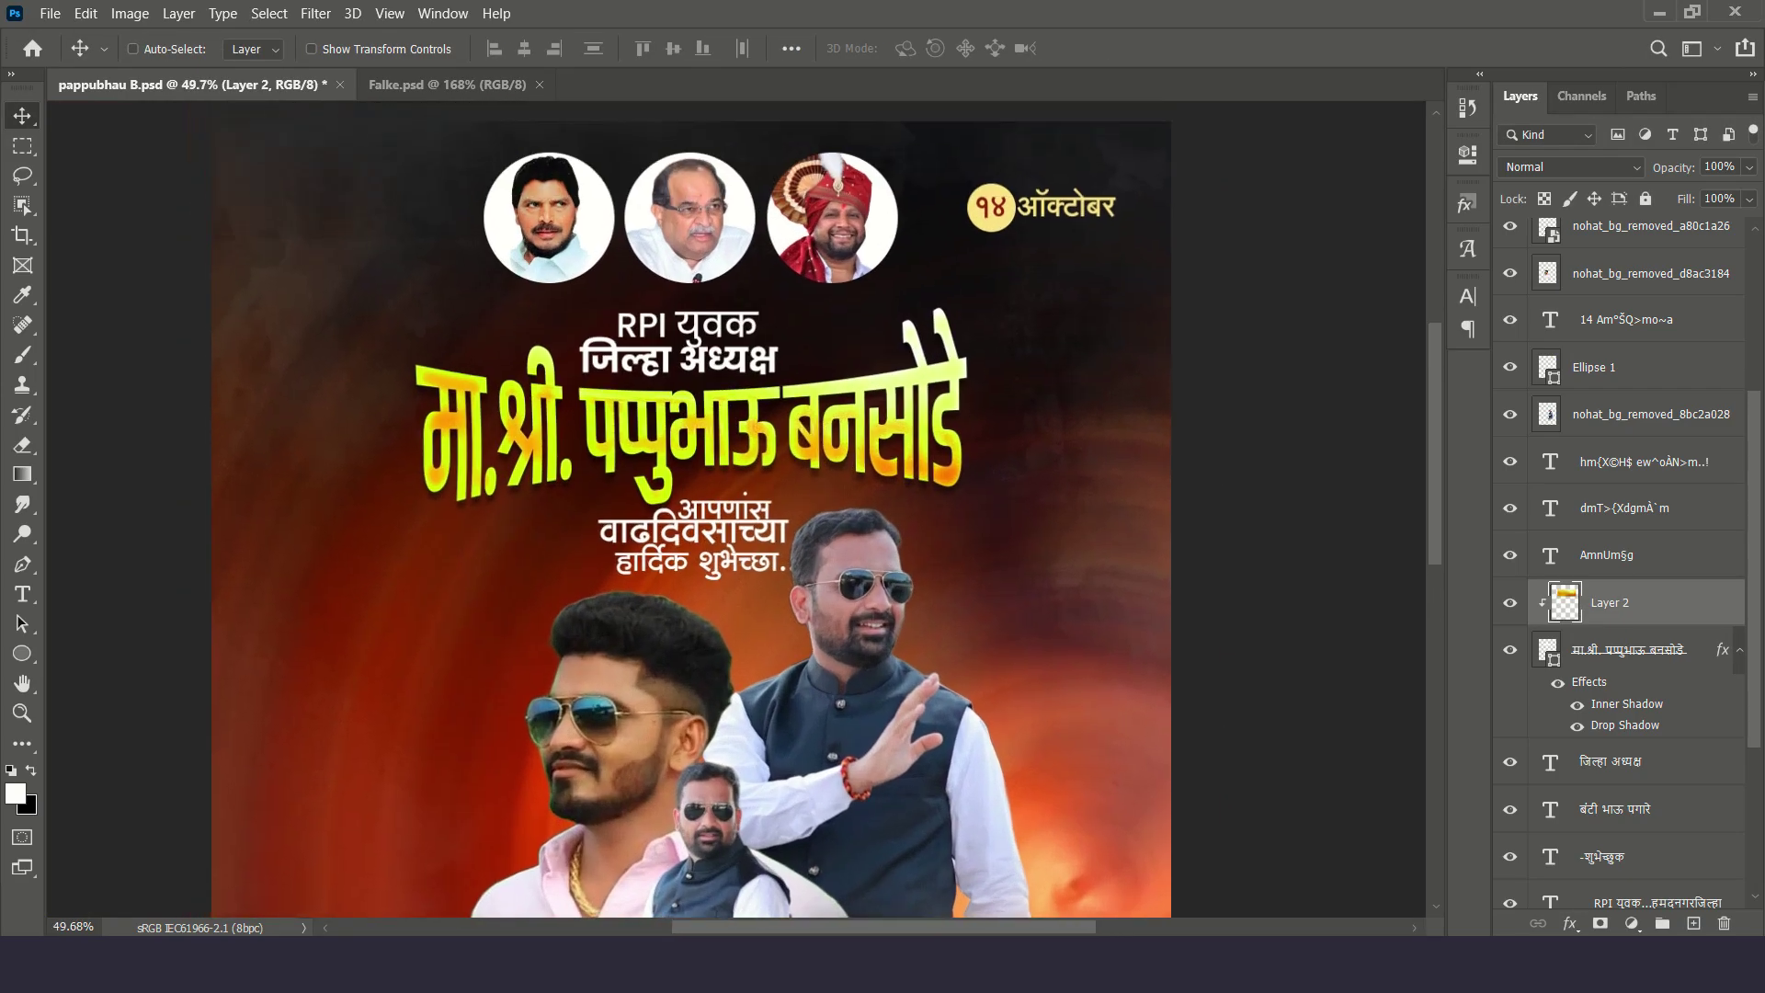
left_click(1646, 808)
scroll(736, 506, "down", 2)
key("ctrl+t")
Scale up the smart-filtered smoke background and commit it
key("Return")
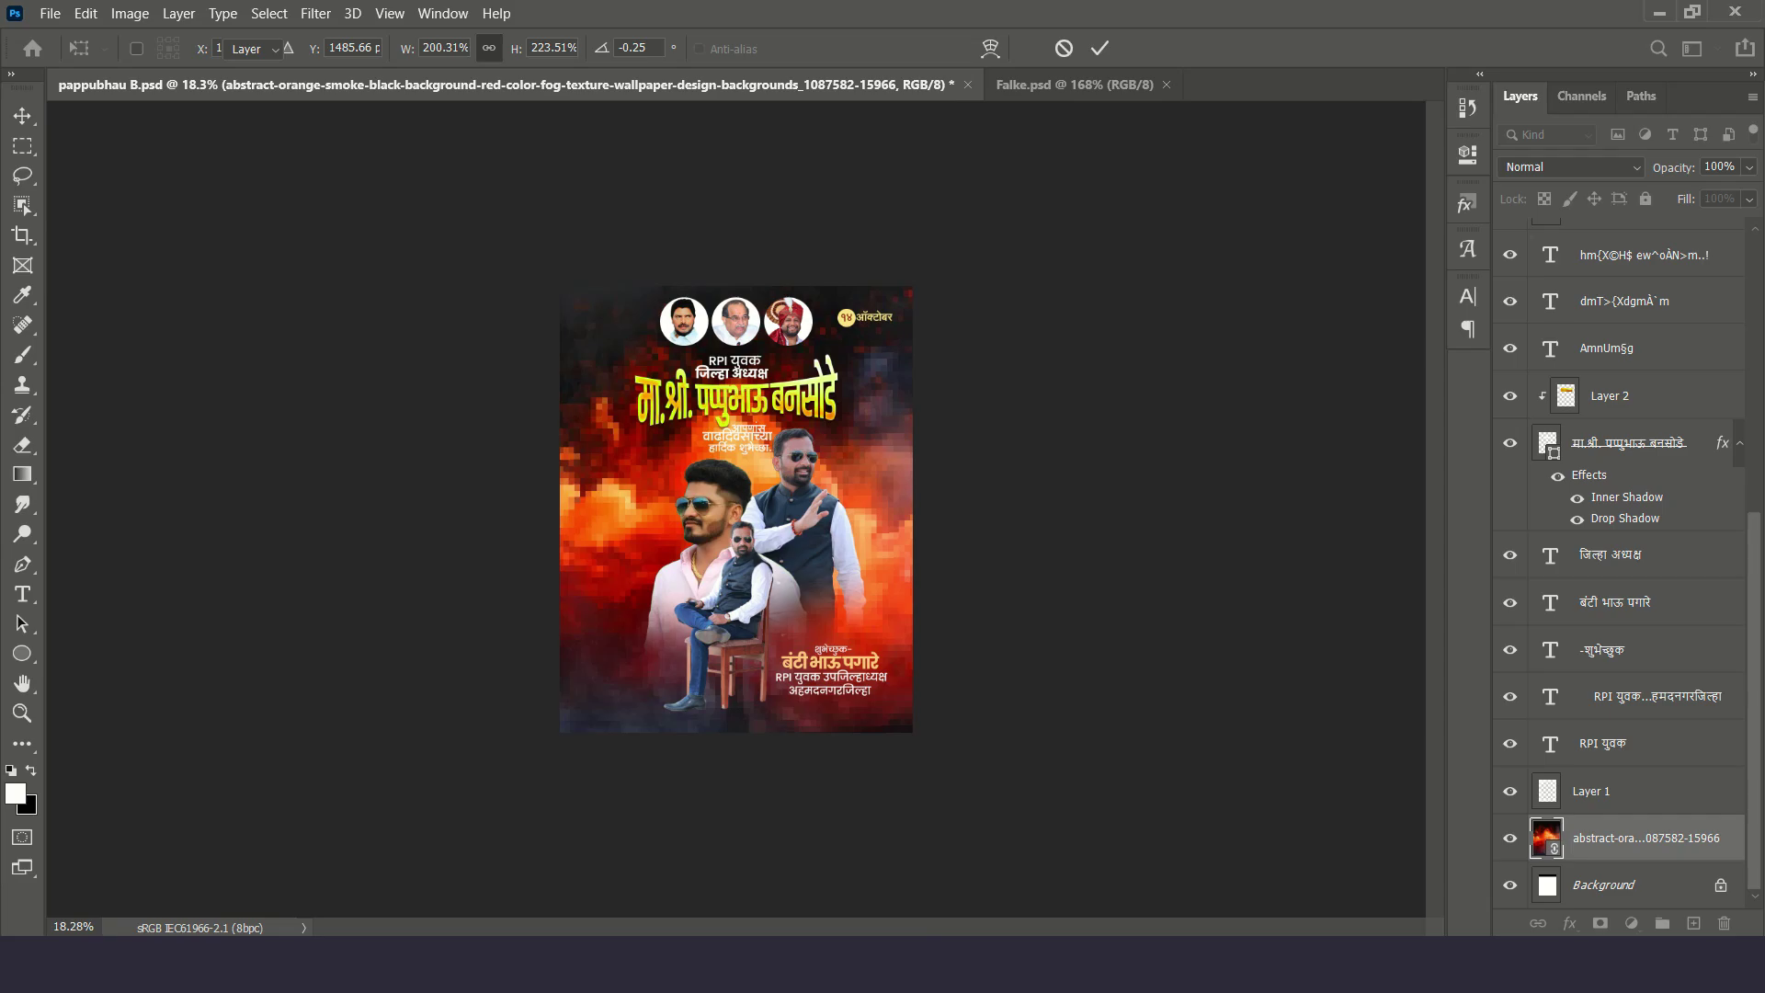
key("Return")
scroll(736, 506, "up", 2)
scroll(736, 506, "down", 1)
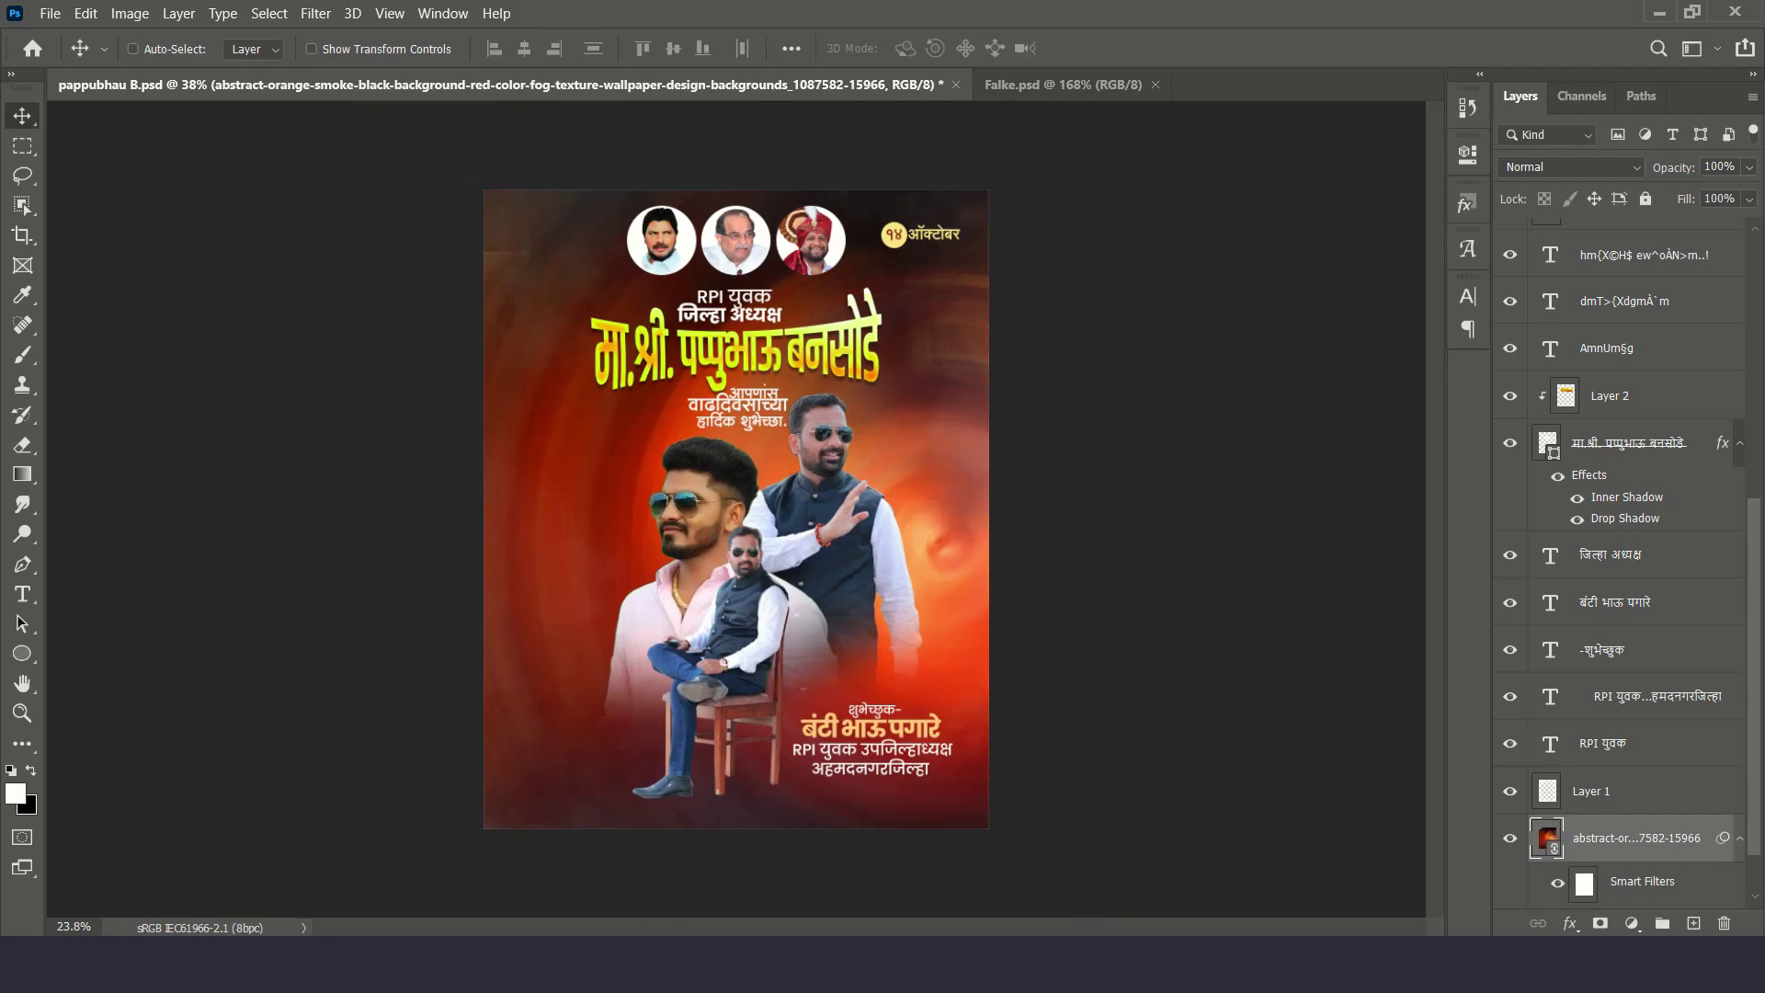
scroll(735, 506, "up", 1)
scroll(736, 506, "down", 1)
scroll(699, 809, "up", 5)
Add a new layer and set up a soft round black brush for shading
left_click(1694, 924)
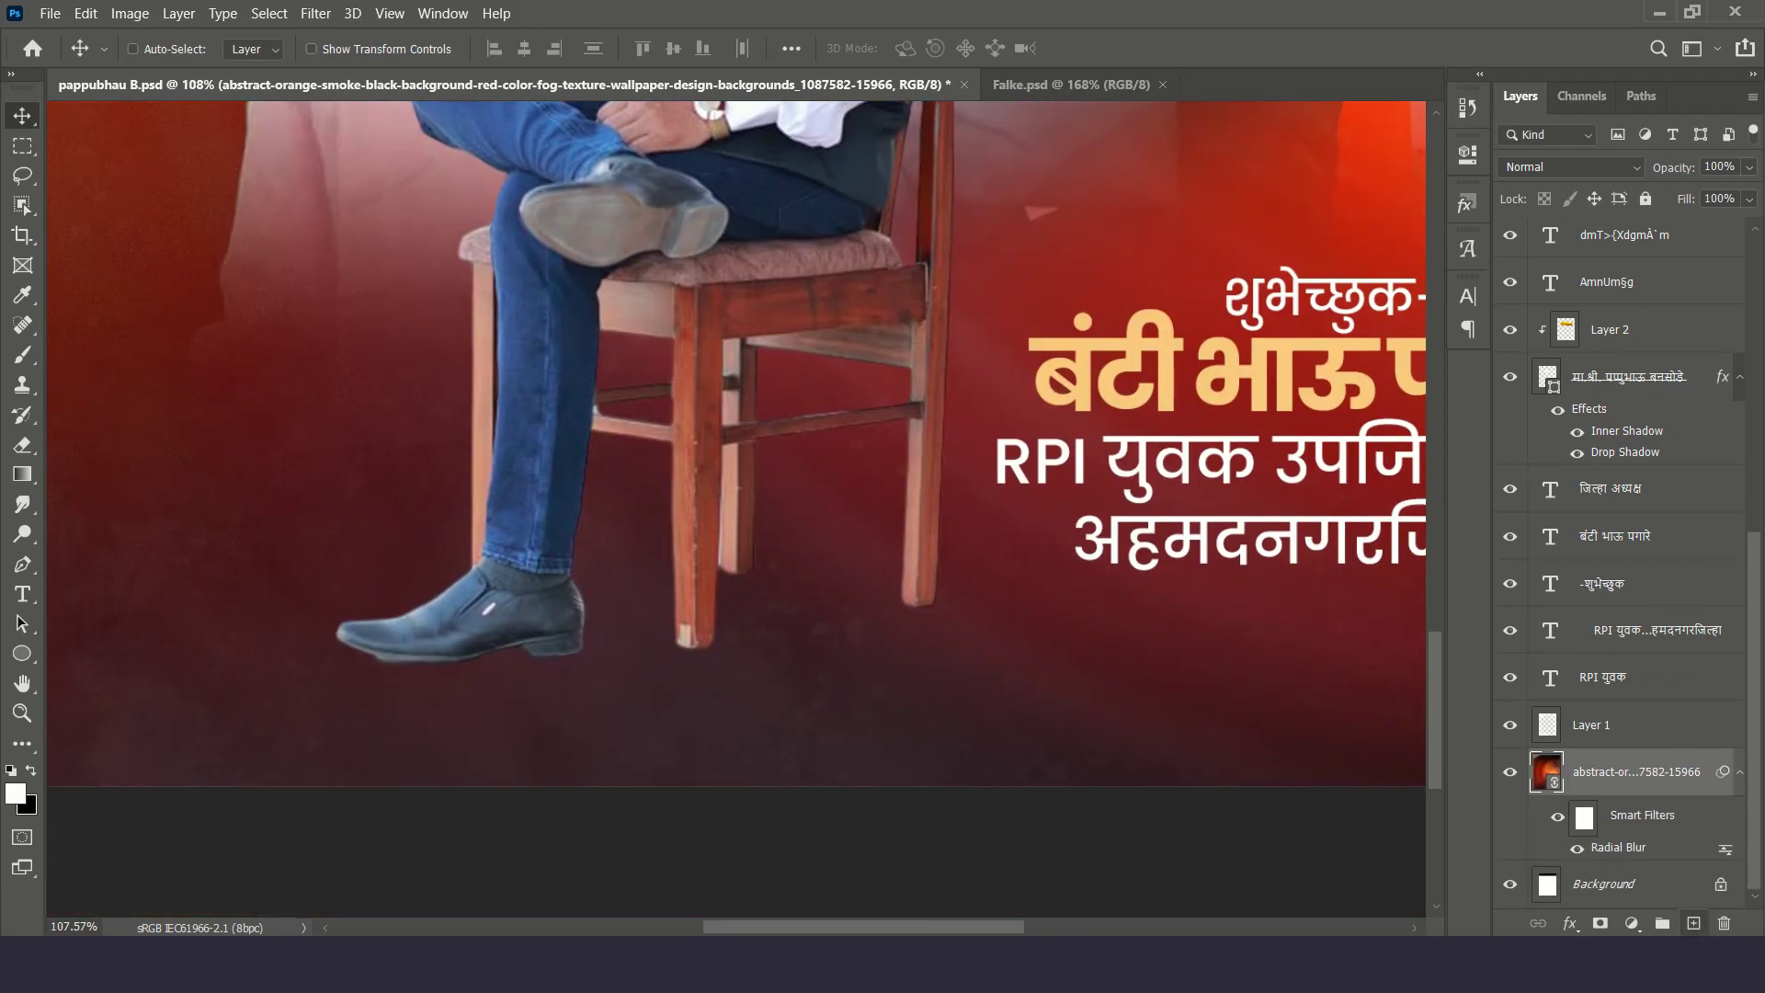
key("b")
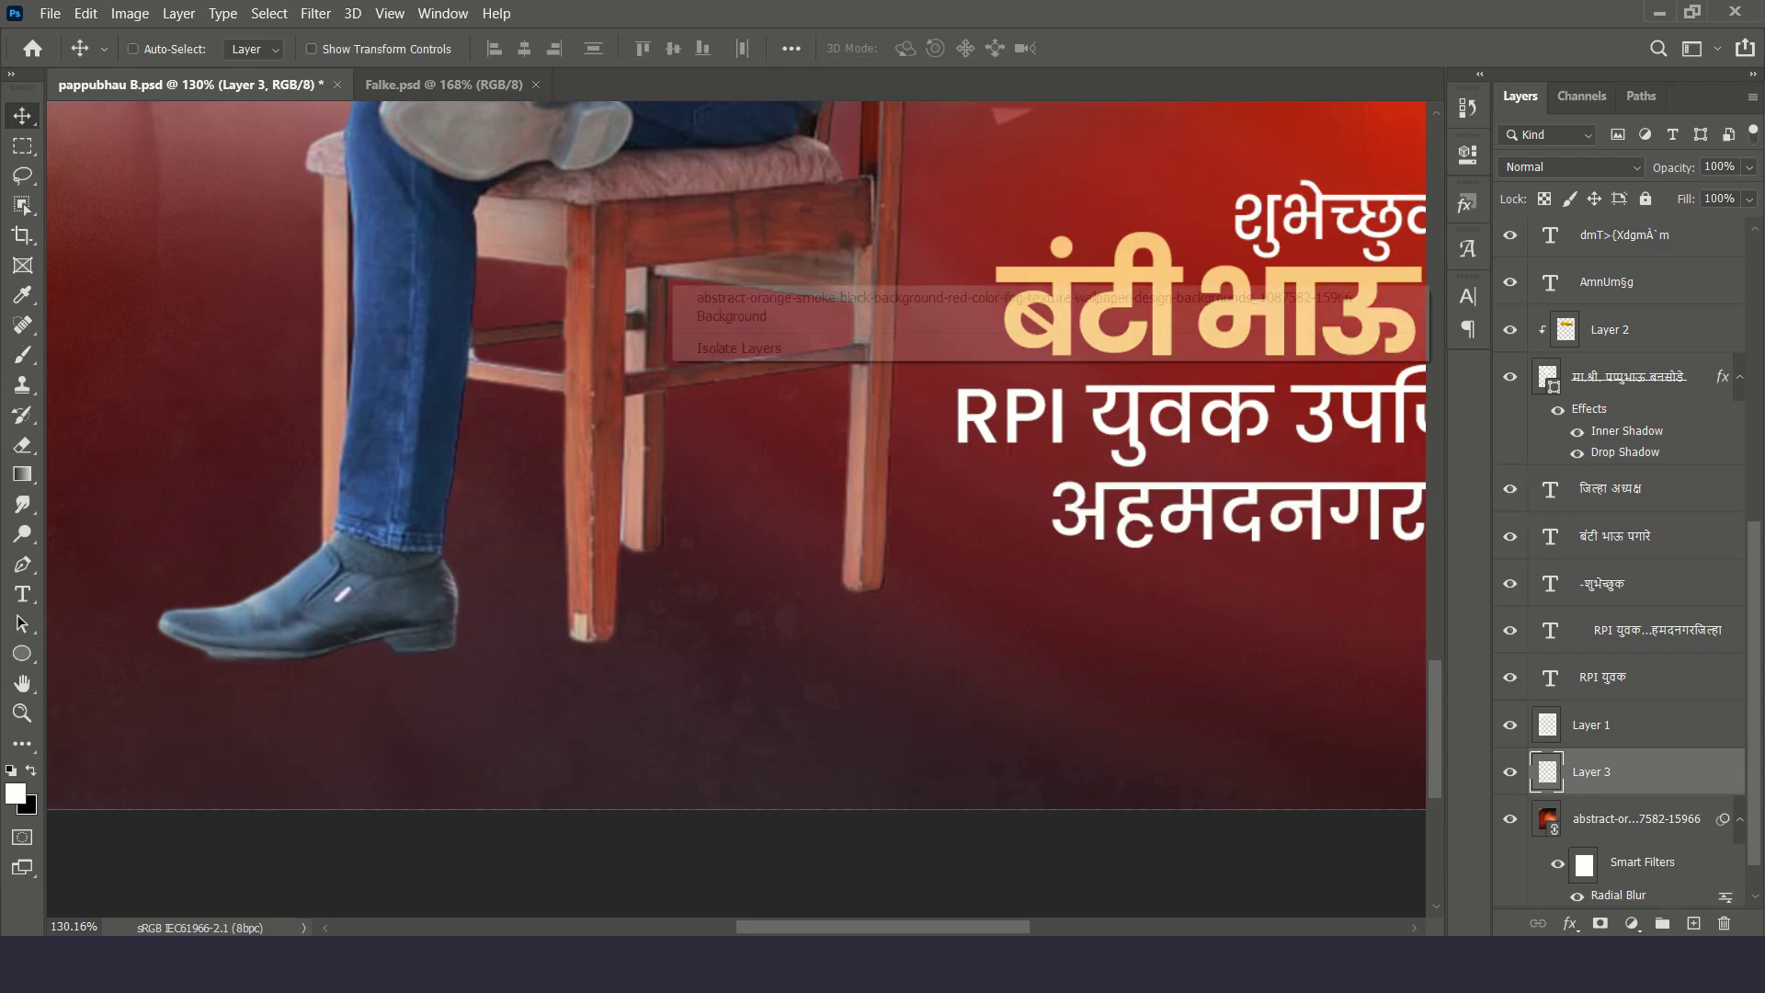
right_click(727, 283)
left_click(791, 437)
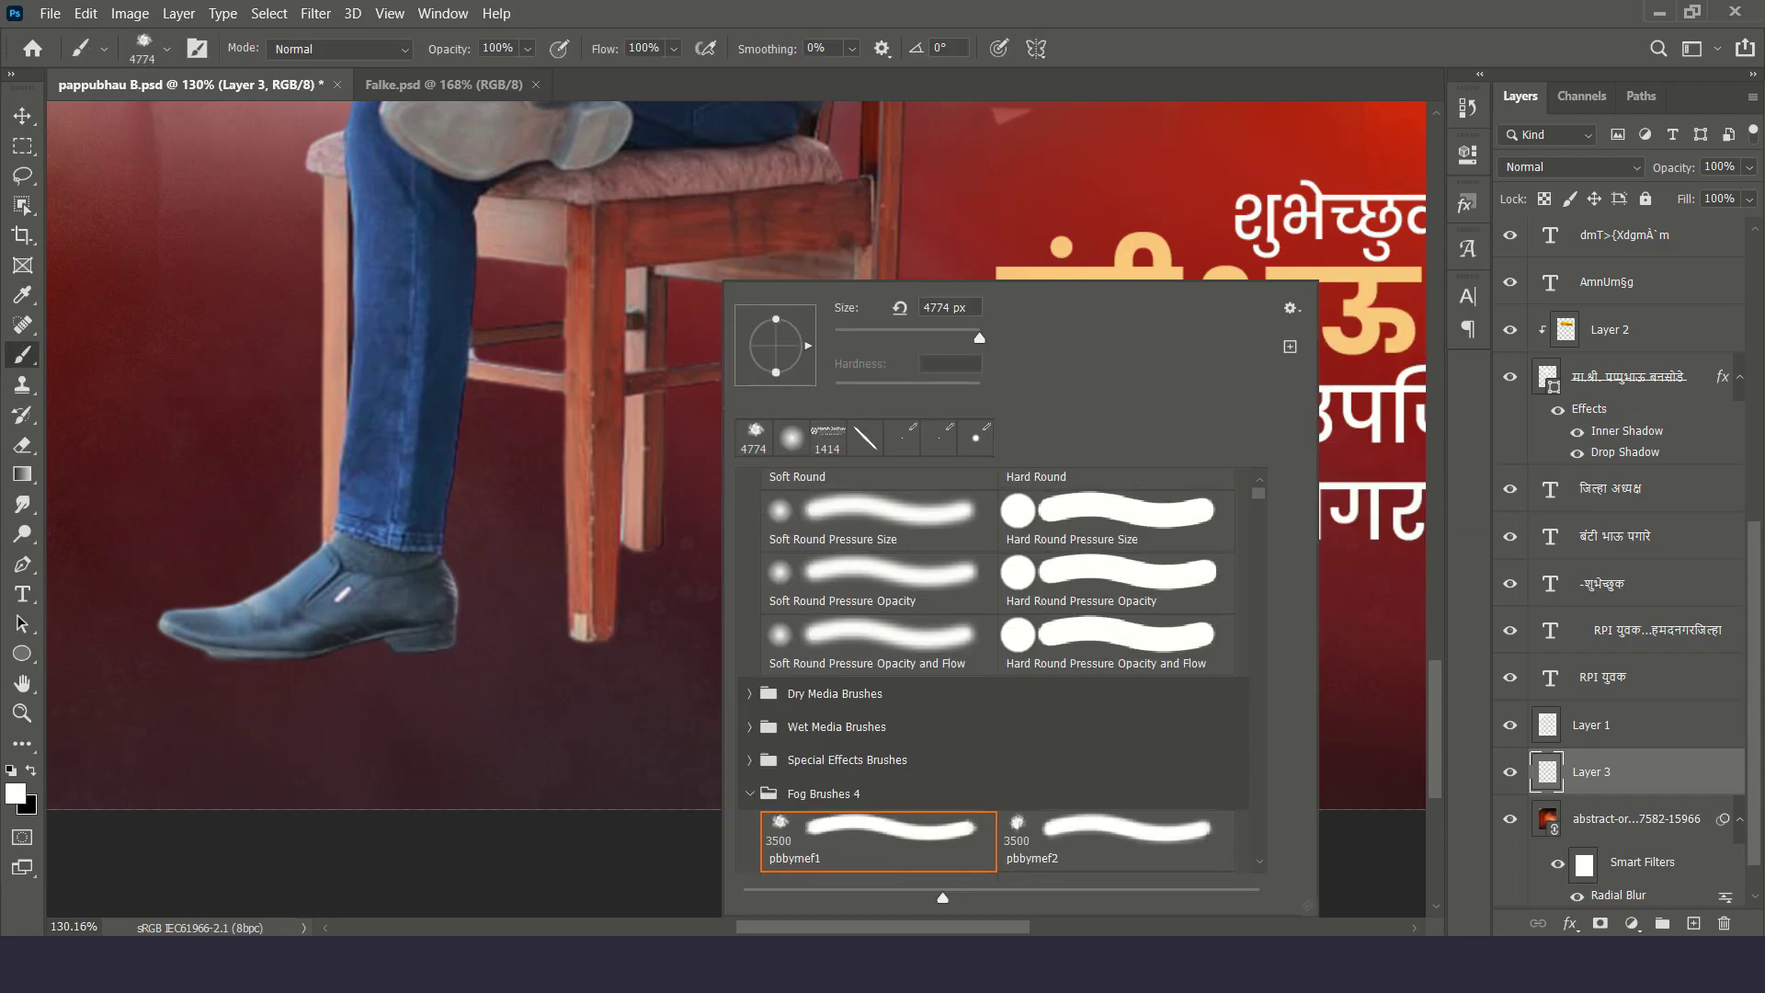
key("Escape")
key("x")
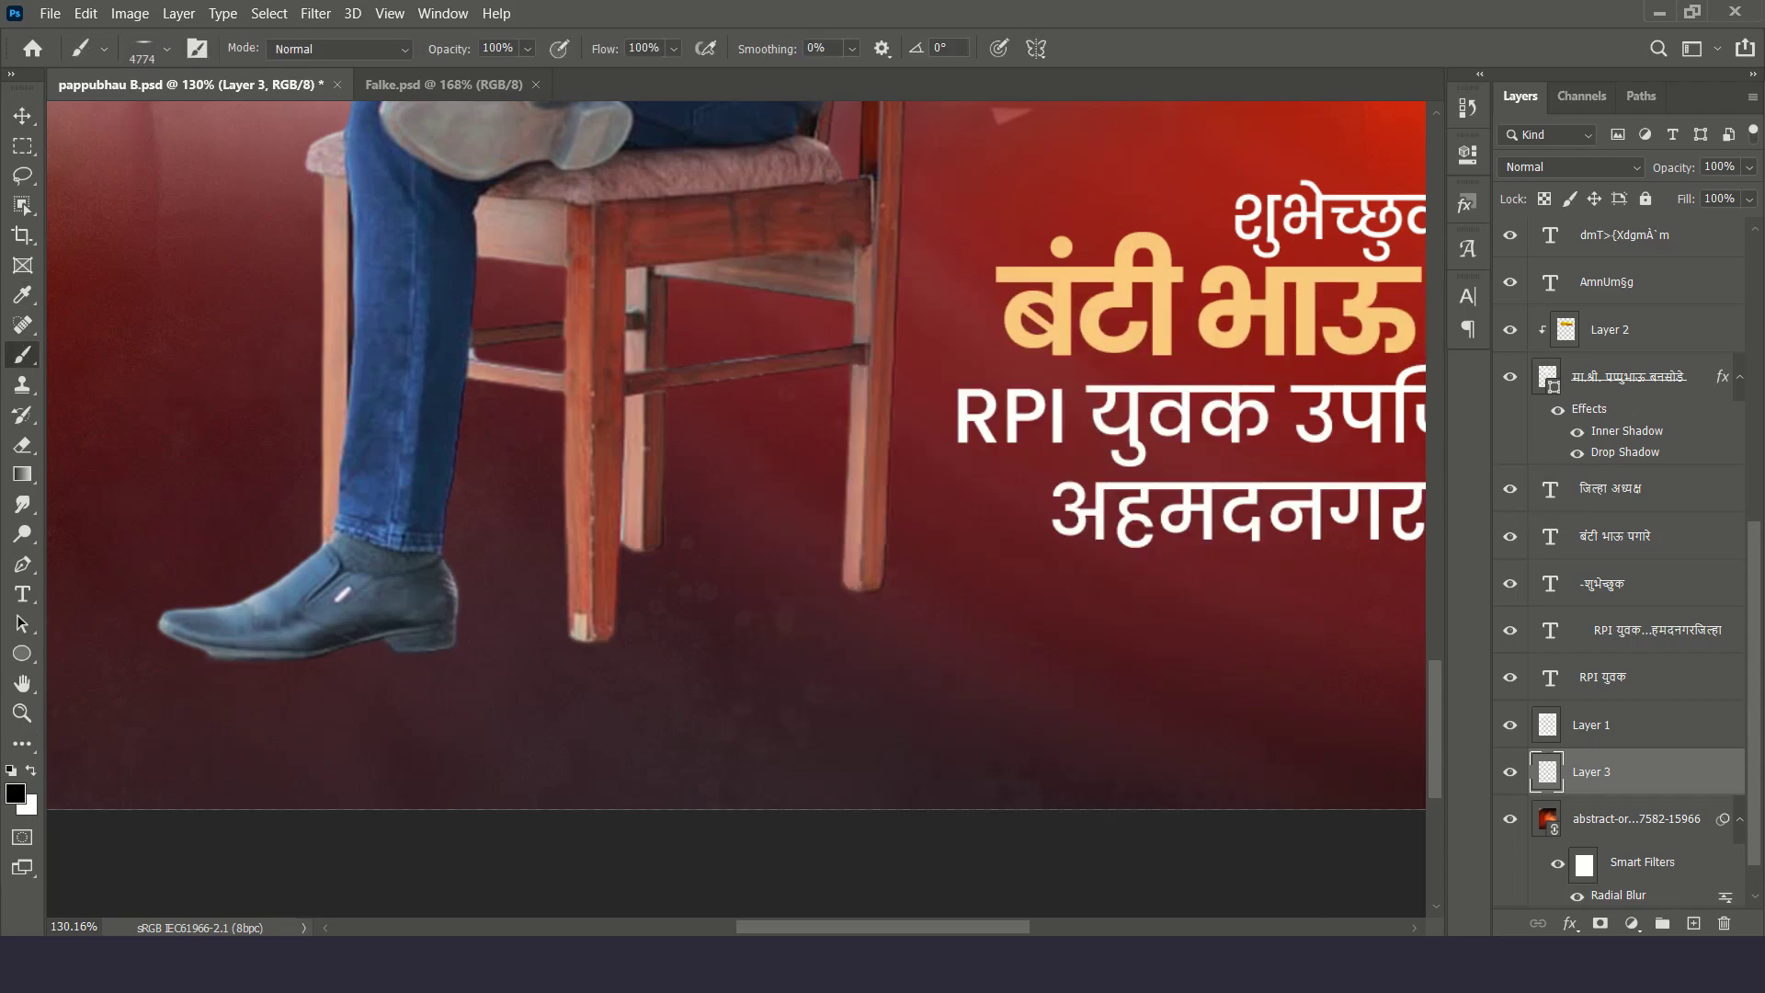
scroll(735, 414, "down", 3)
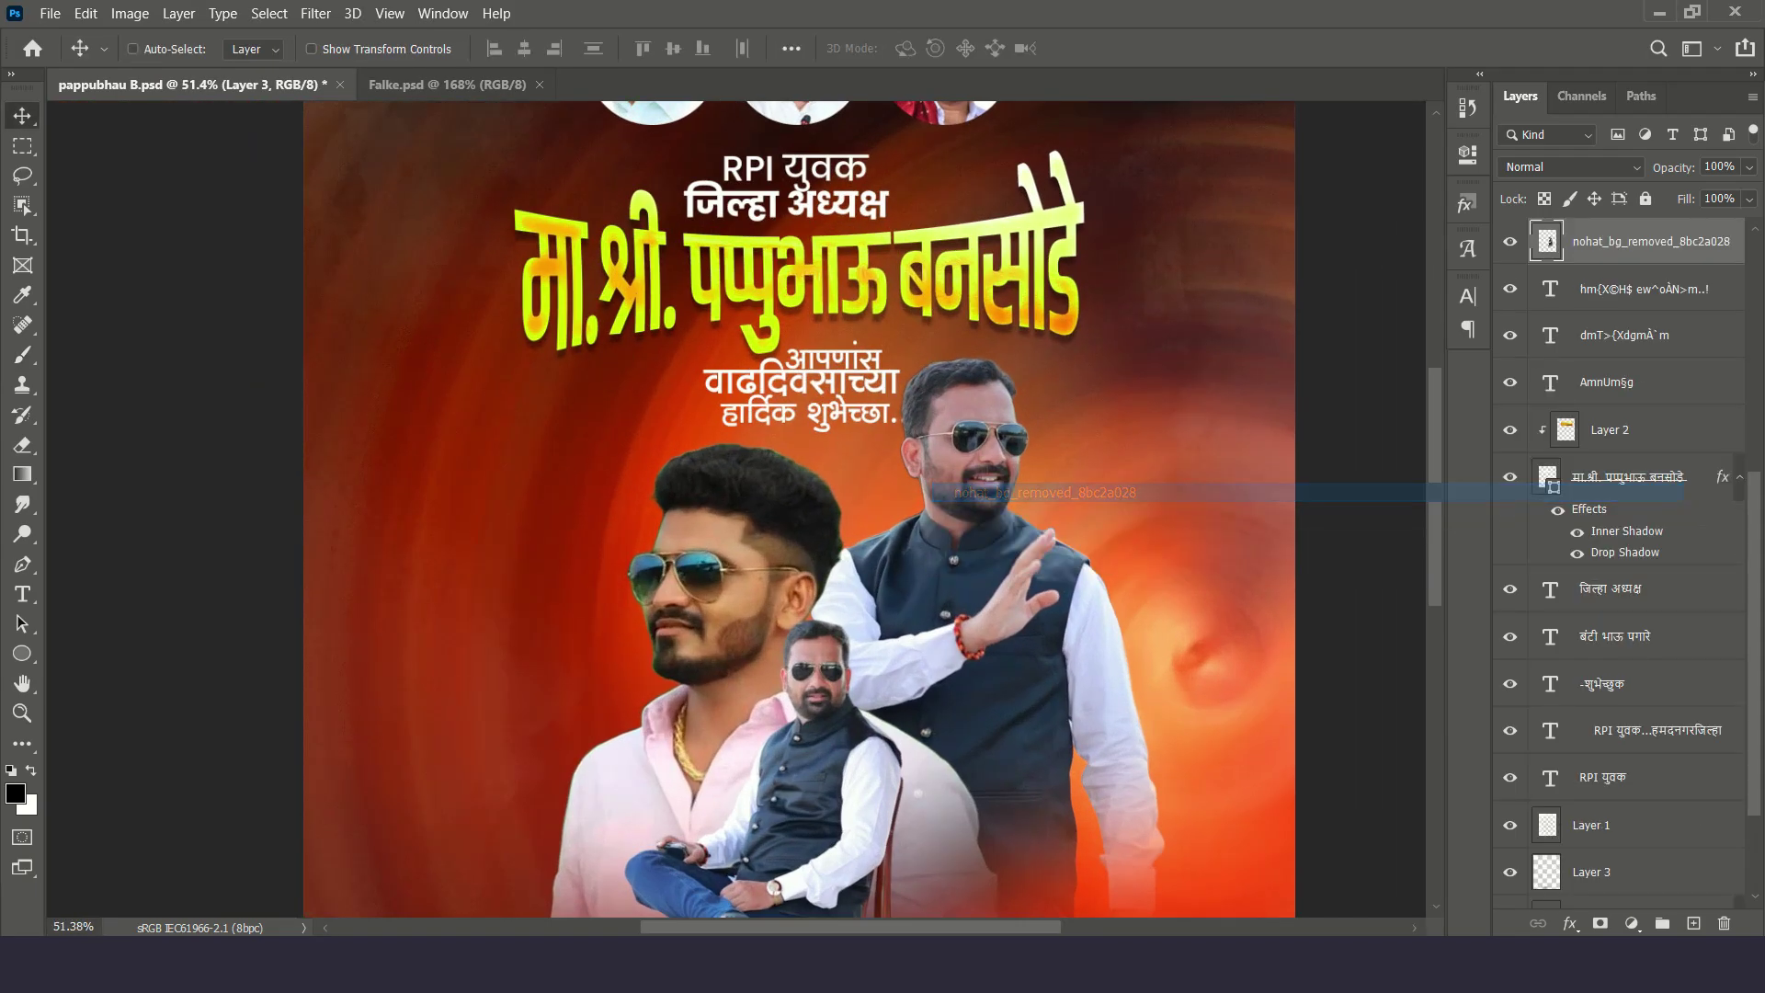
Apply the Camera Raw adjustments to the seated-man cutout
left_click(315, 13)
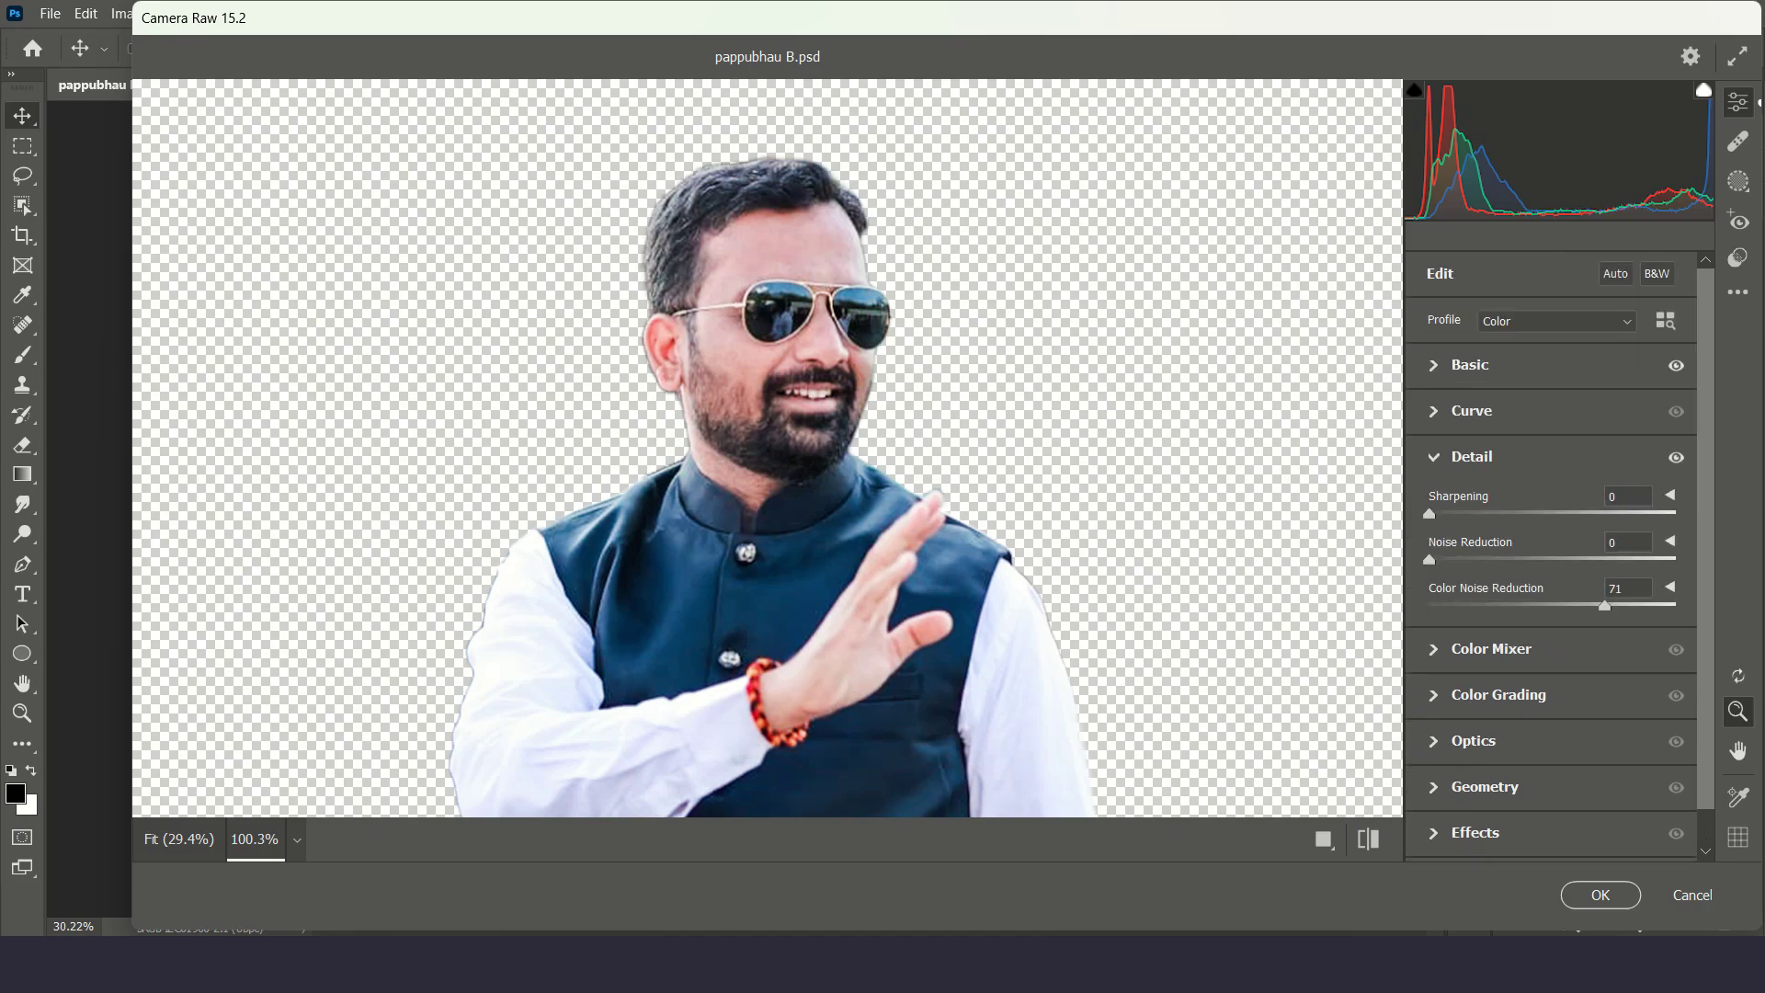
key("Return")
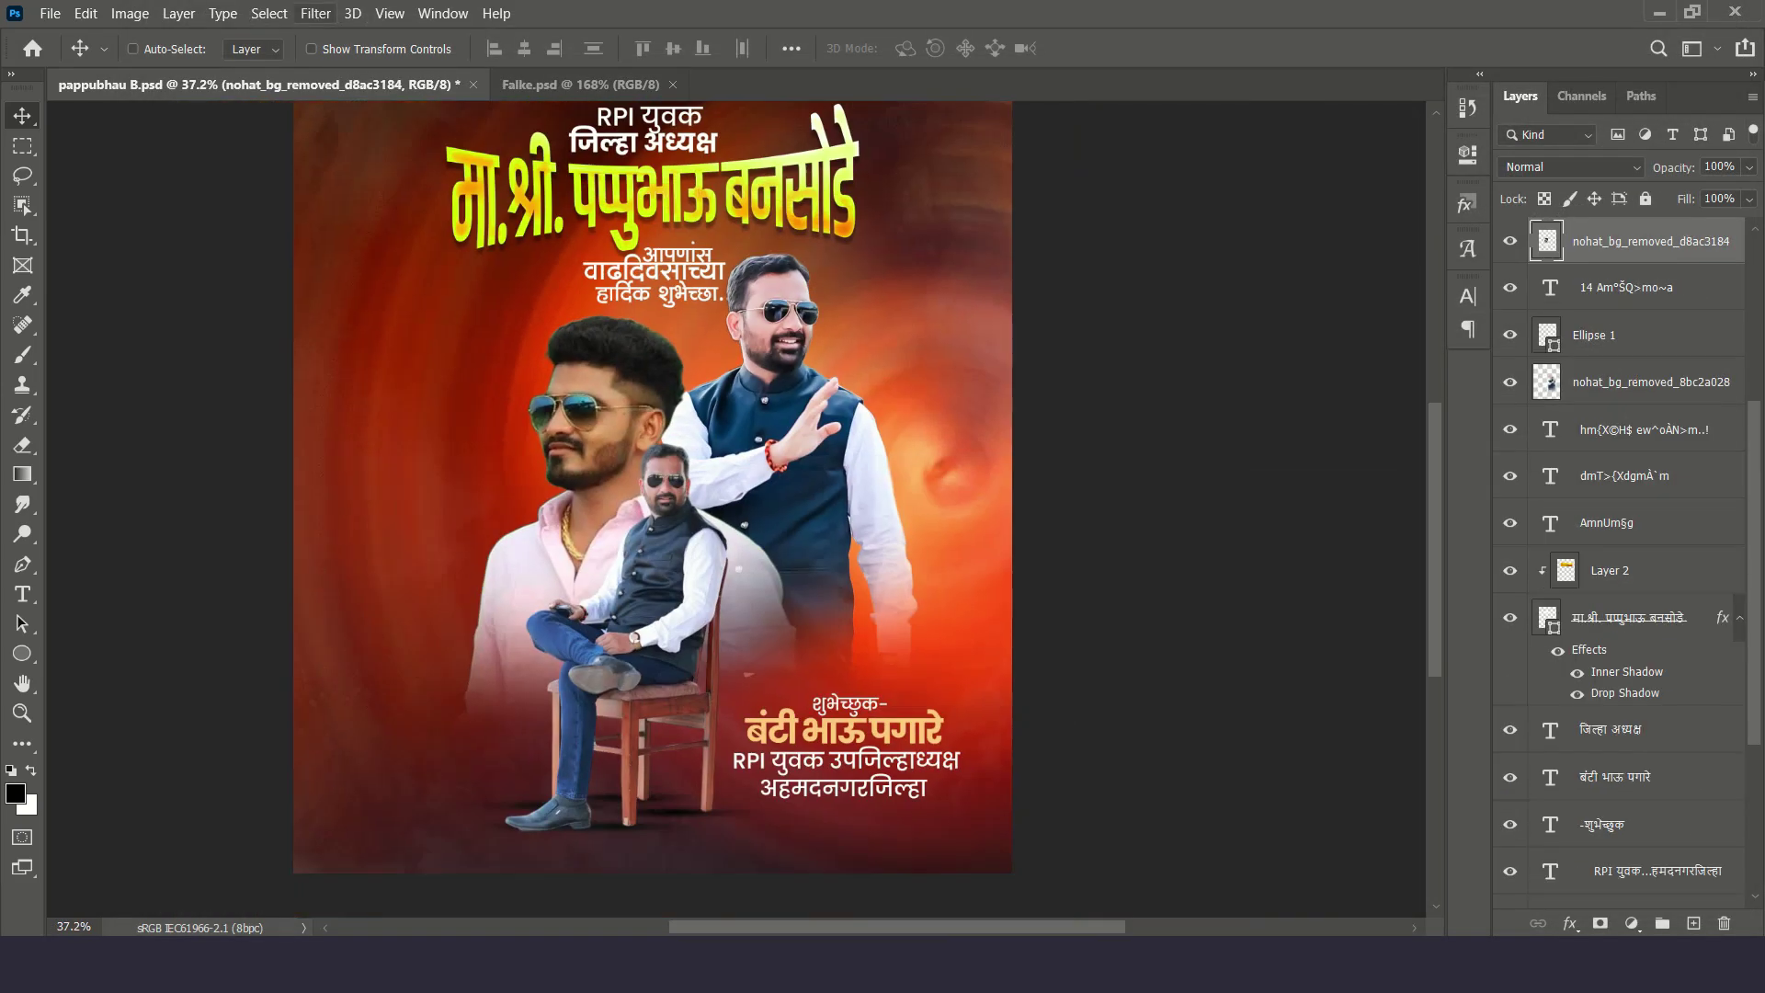
left_click(315, 13)
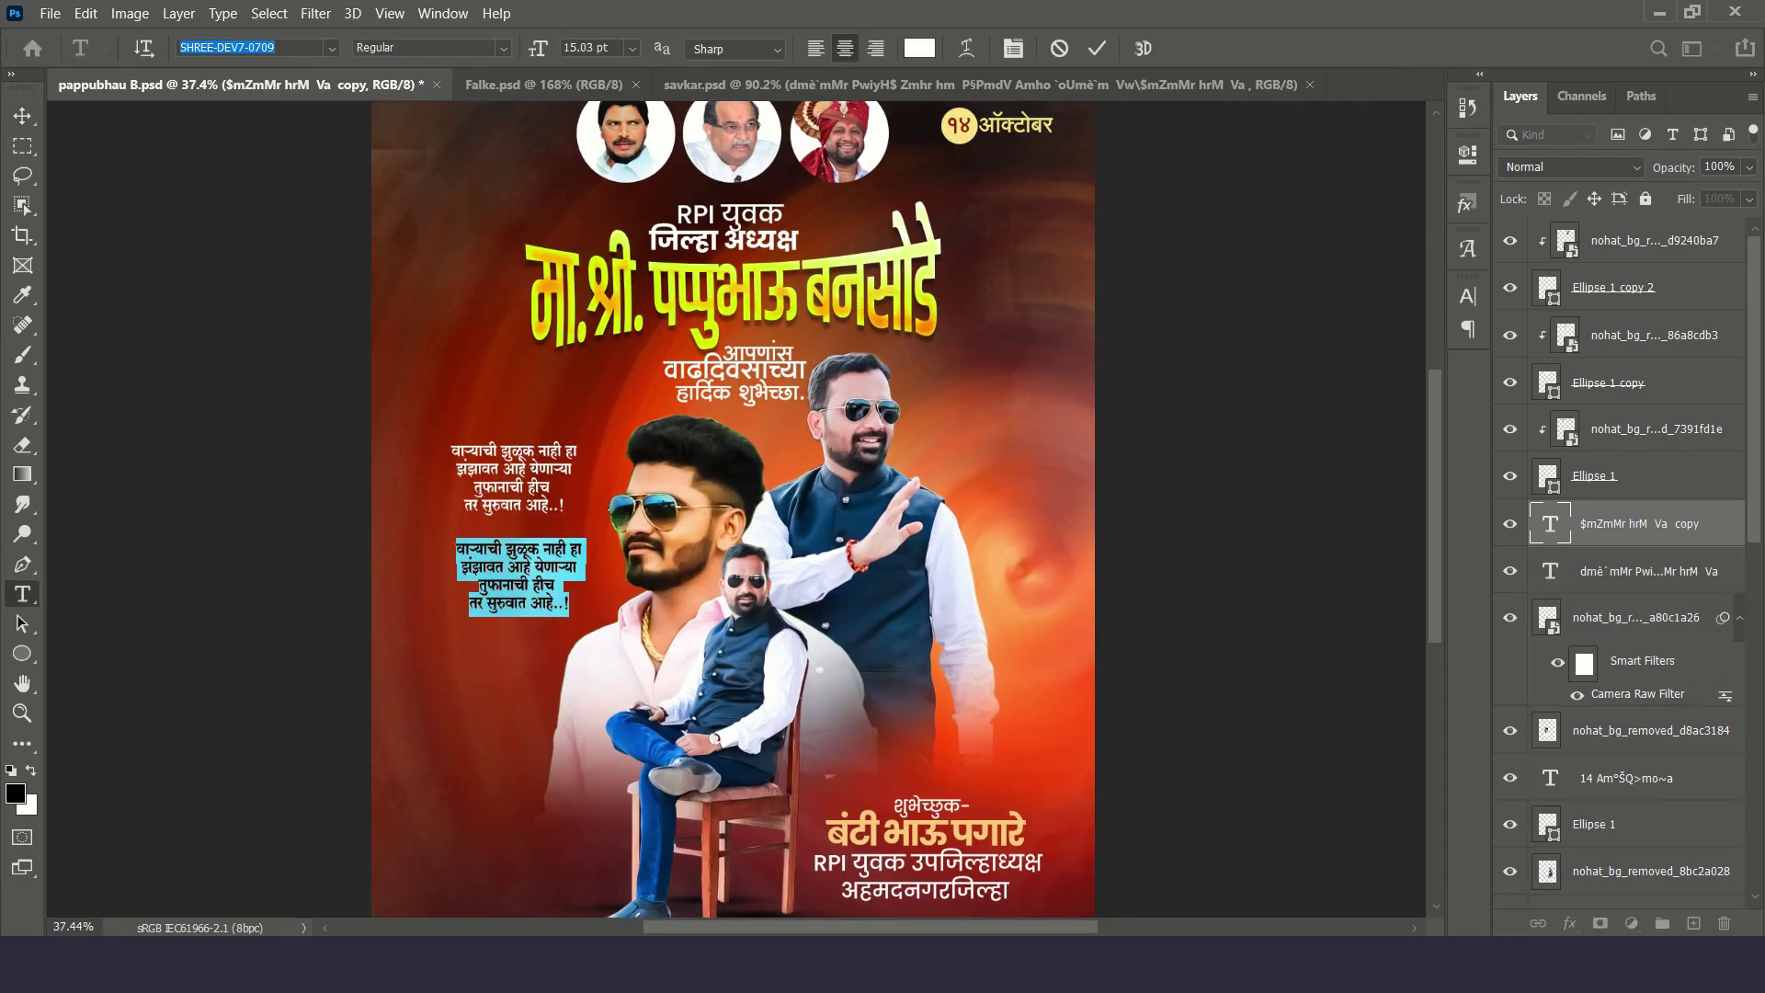
Set the caption font to Poppins Bold and type BHAU
type("Poppins")
key("Return")
type("BHAU")
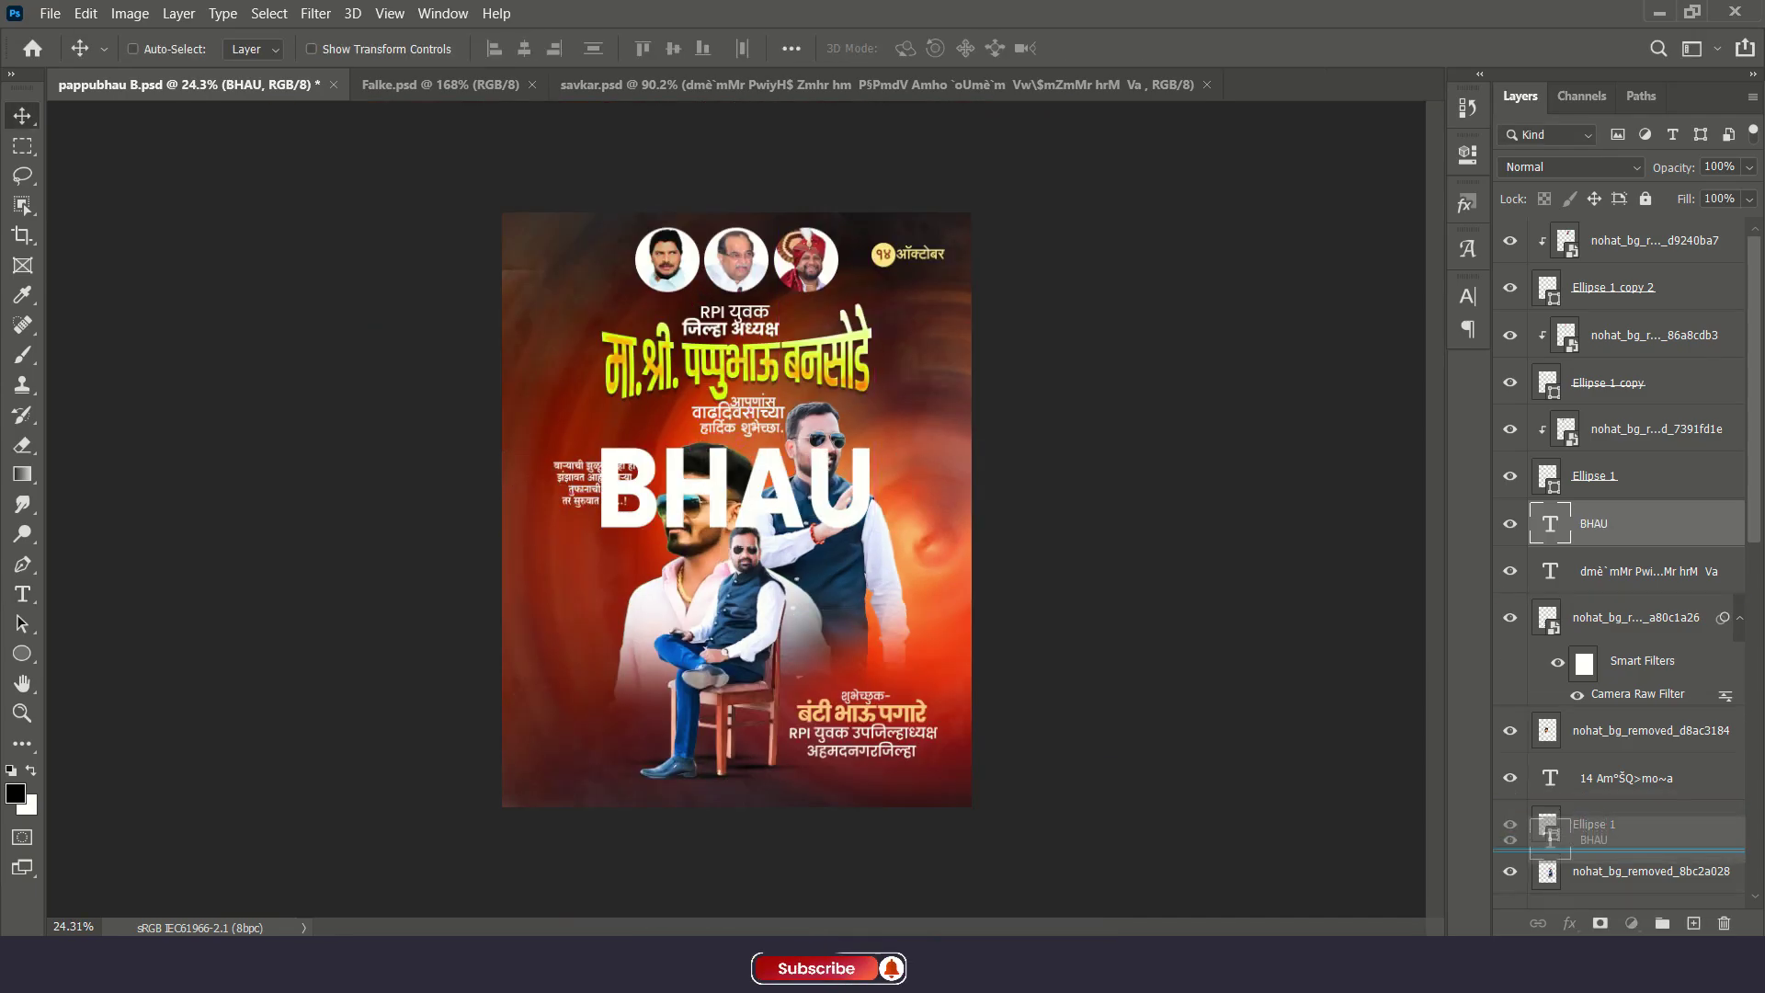
Move the BHAU layer lower, blend it in Overlay, and fade it to 35% opacity
left_click_drag(1563, 837, 1564, 850)
left_click(1571, 166)
left_click(1544, 193)
scroll(1618, 552, "down", 5)
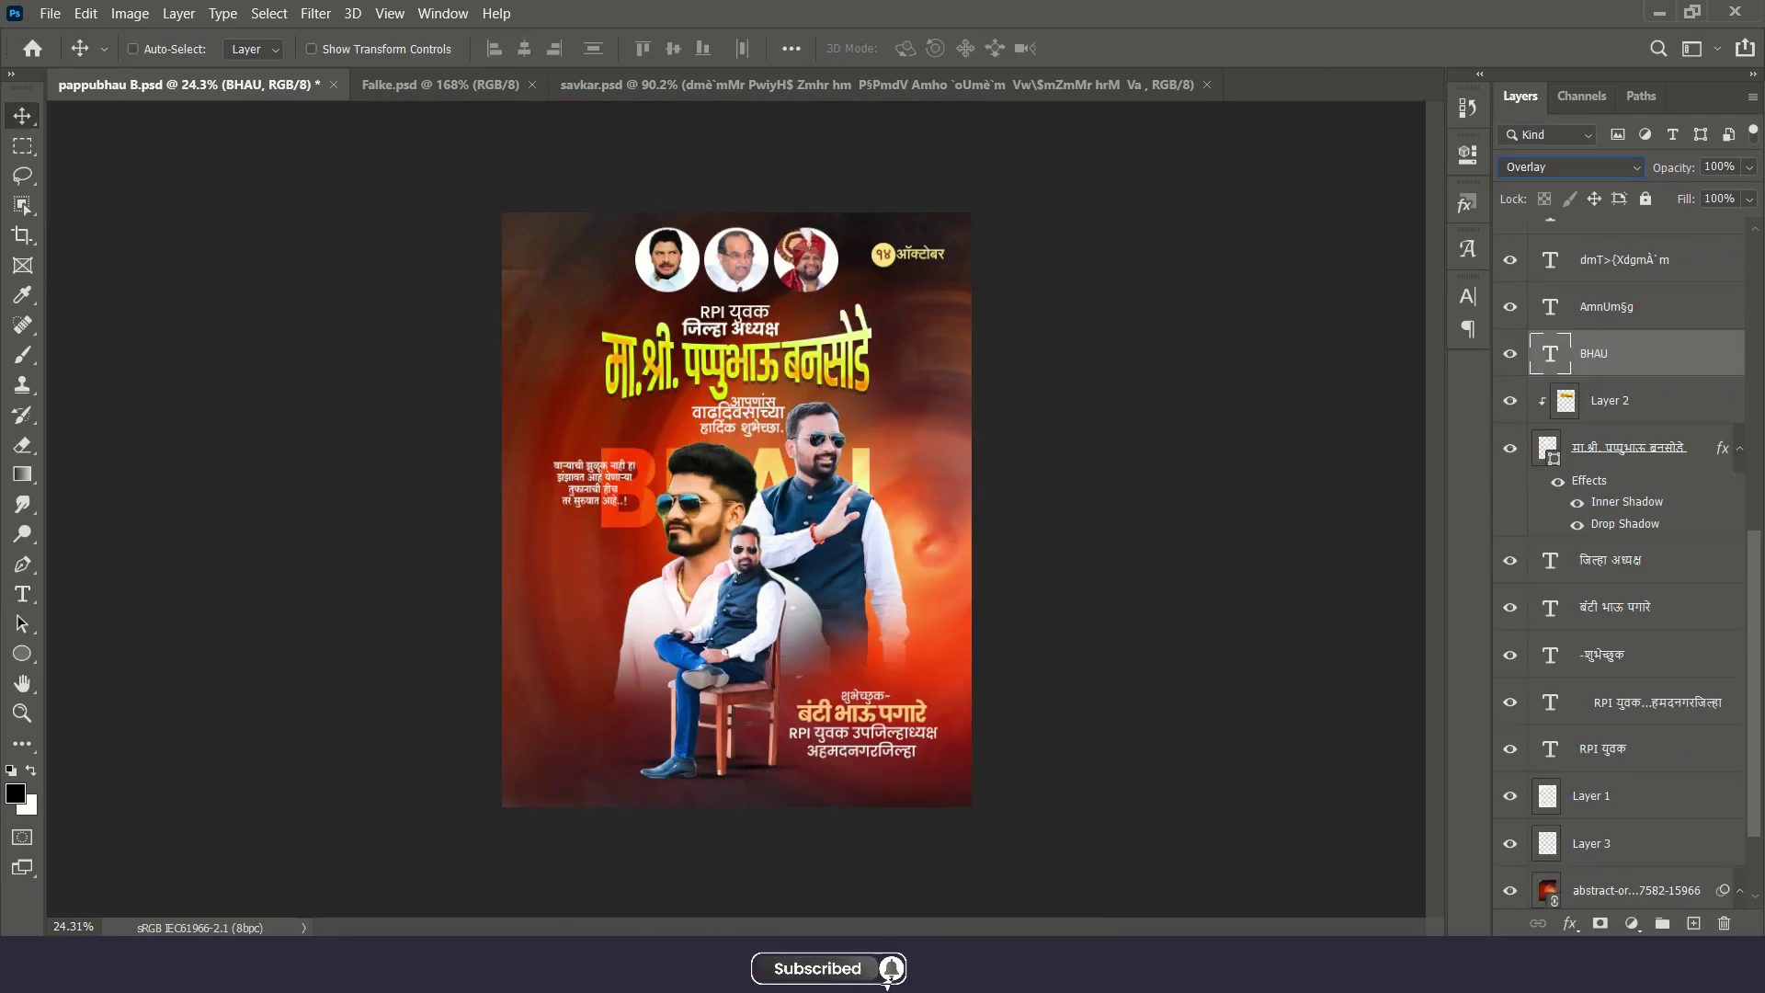
scroll(1619, 551, "down", 2)
left_click_drag(644, 496, 874, 524)
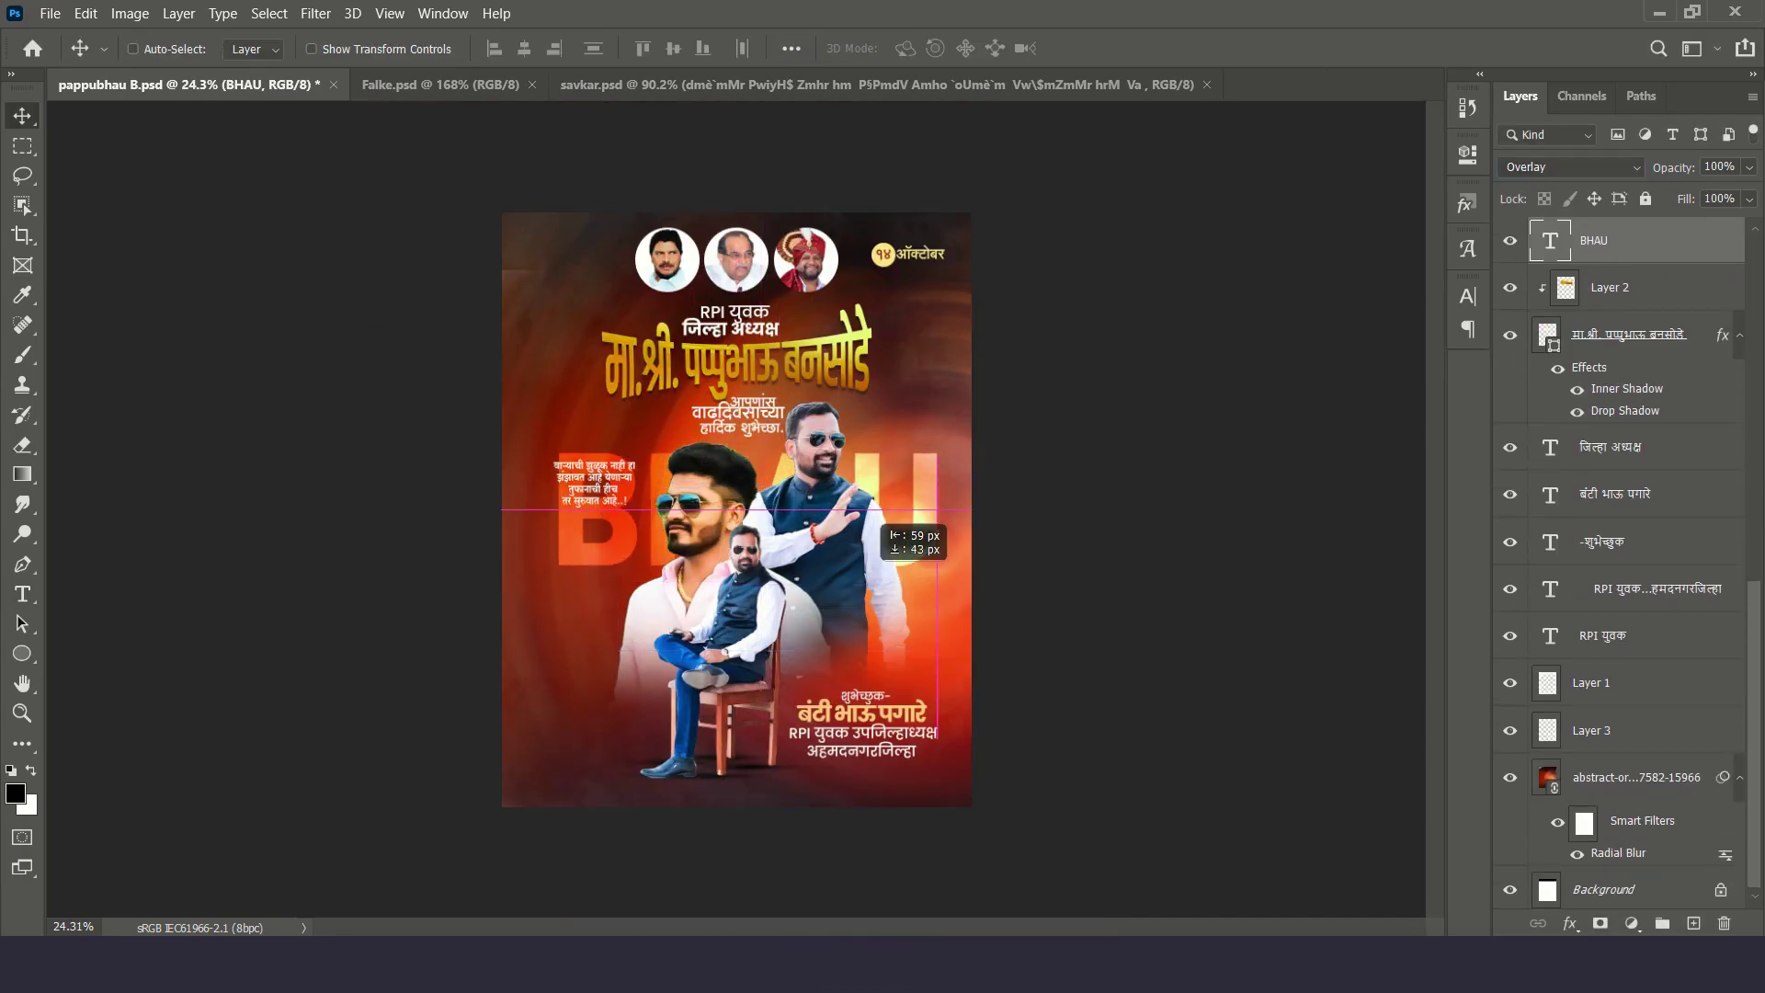
key("3")
key("5")
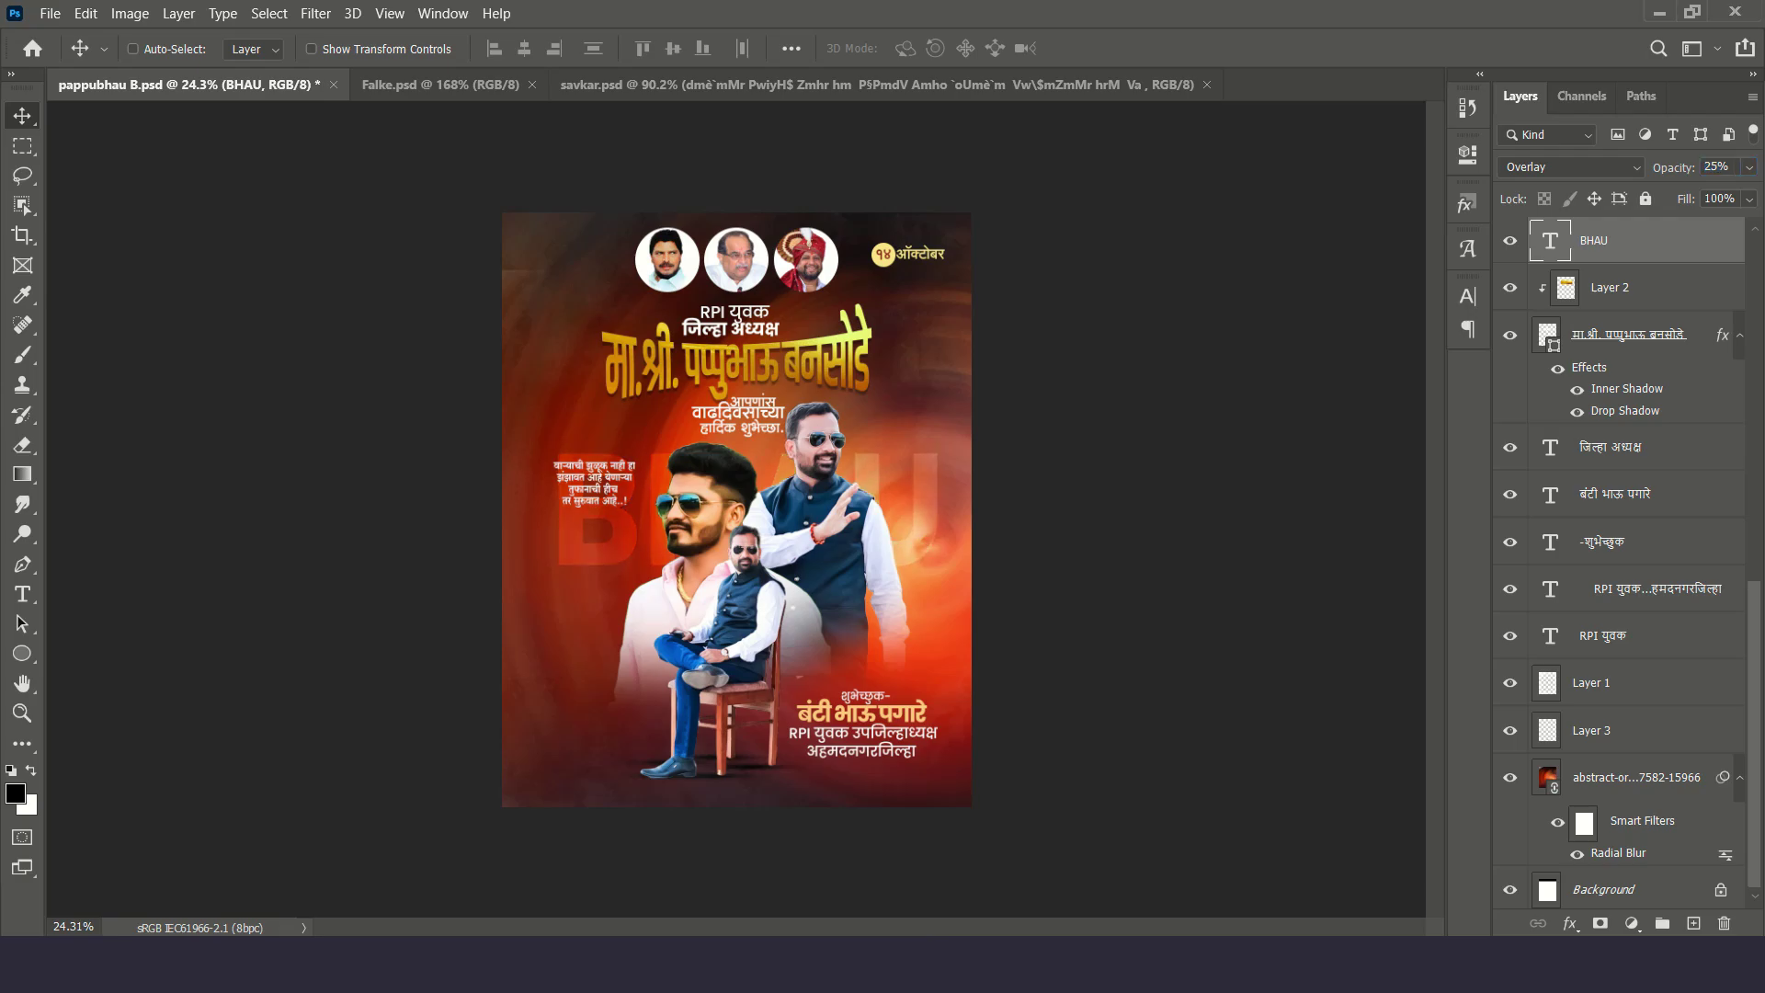
Duplicate the BHAU text, shrink the copy, and scatter copies around the poster
key("ctrl+j")
key("ctrl+t")
mouse_move(591, 769)
left_mouse_down()
mouse_move(517, 666)
mouse_move(676, 552)
left_mouse_up()
key("Return")
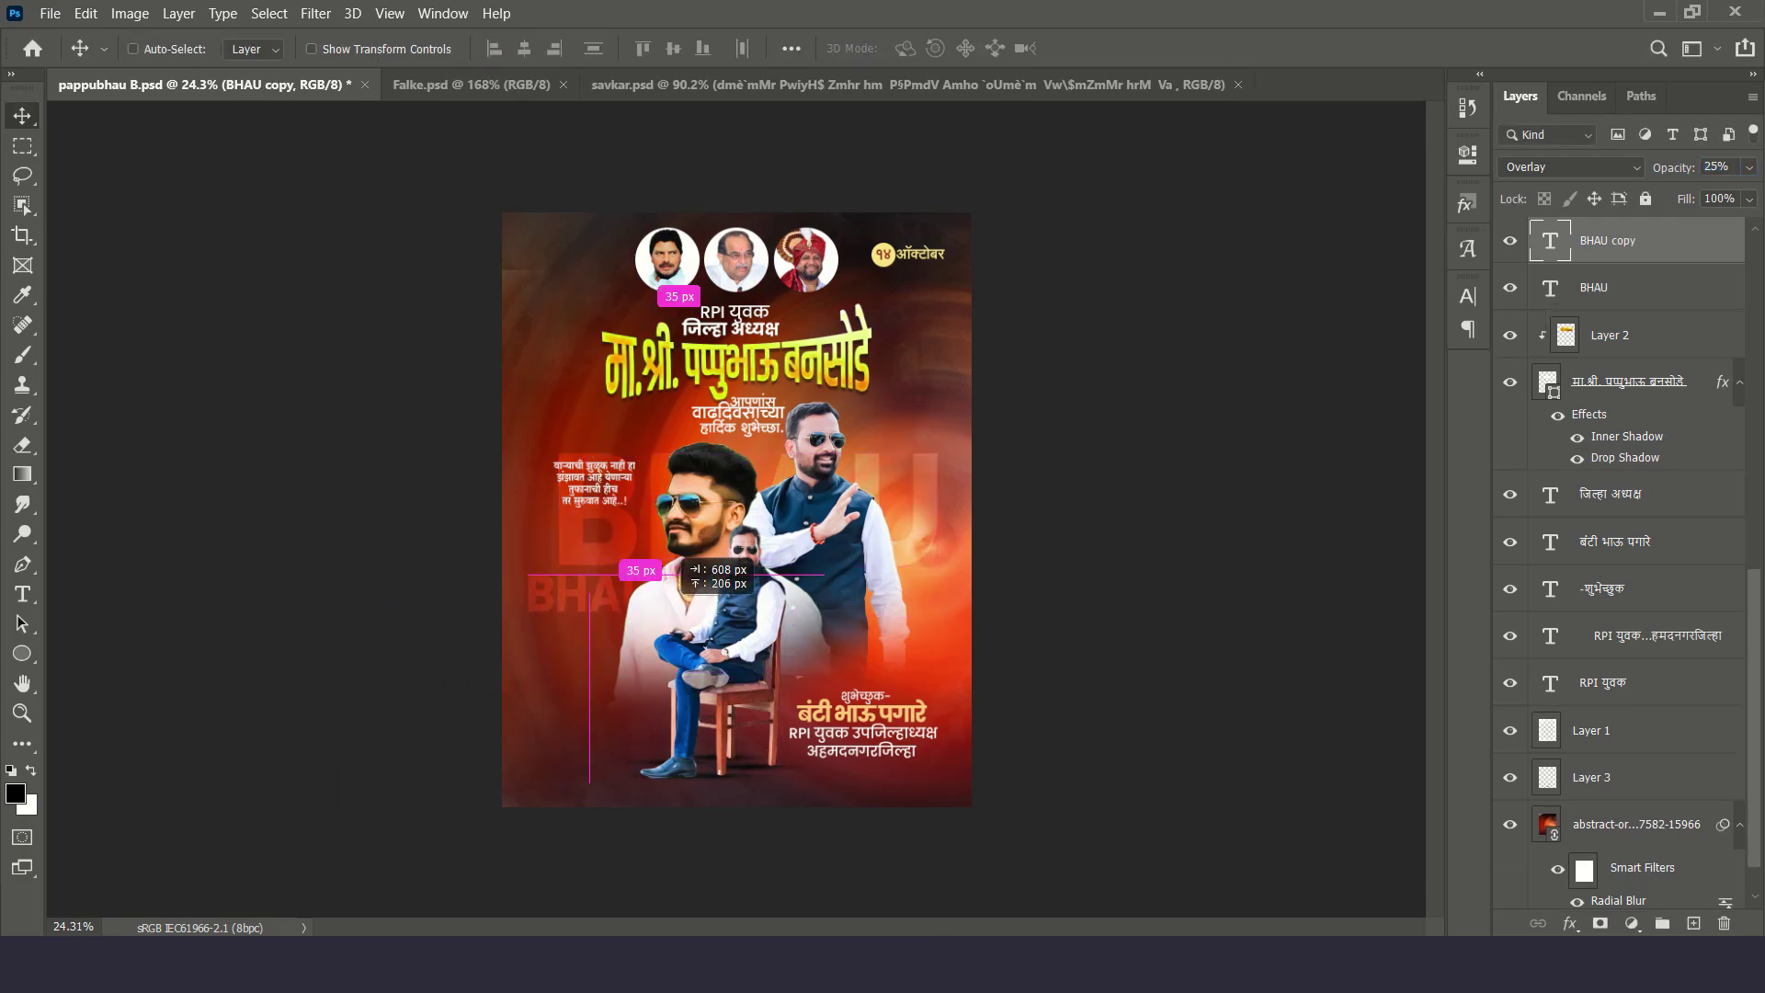
left_click_drag(905, 529, 915, 368)
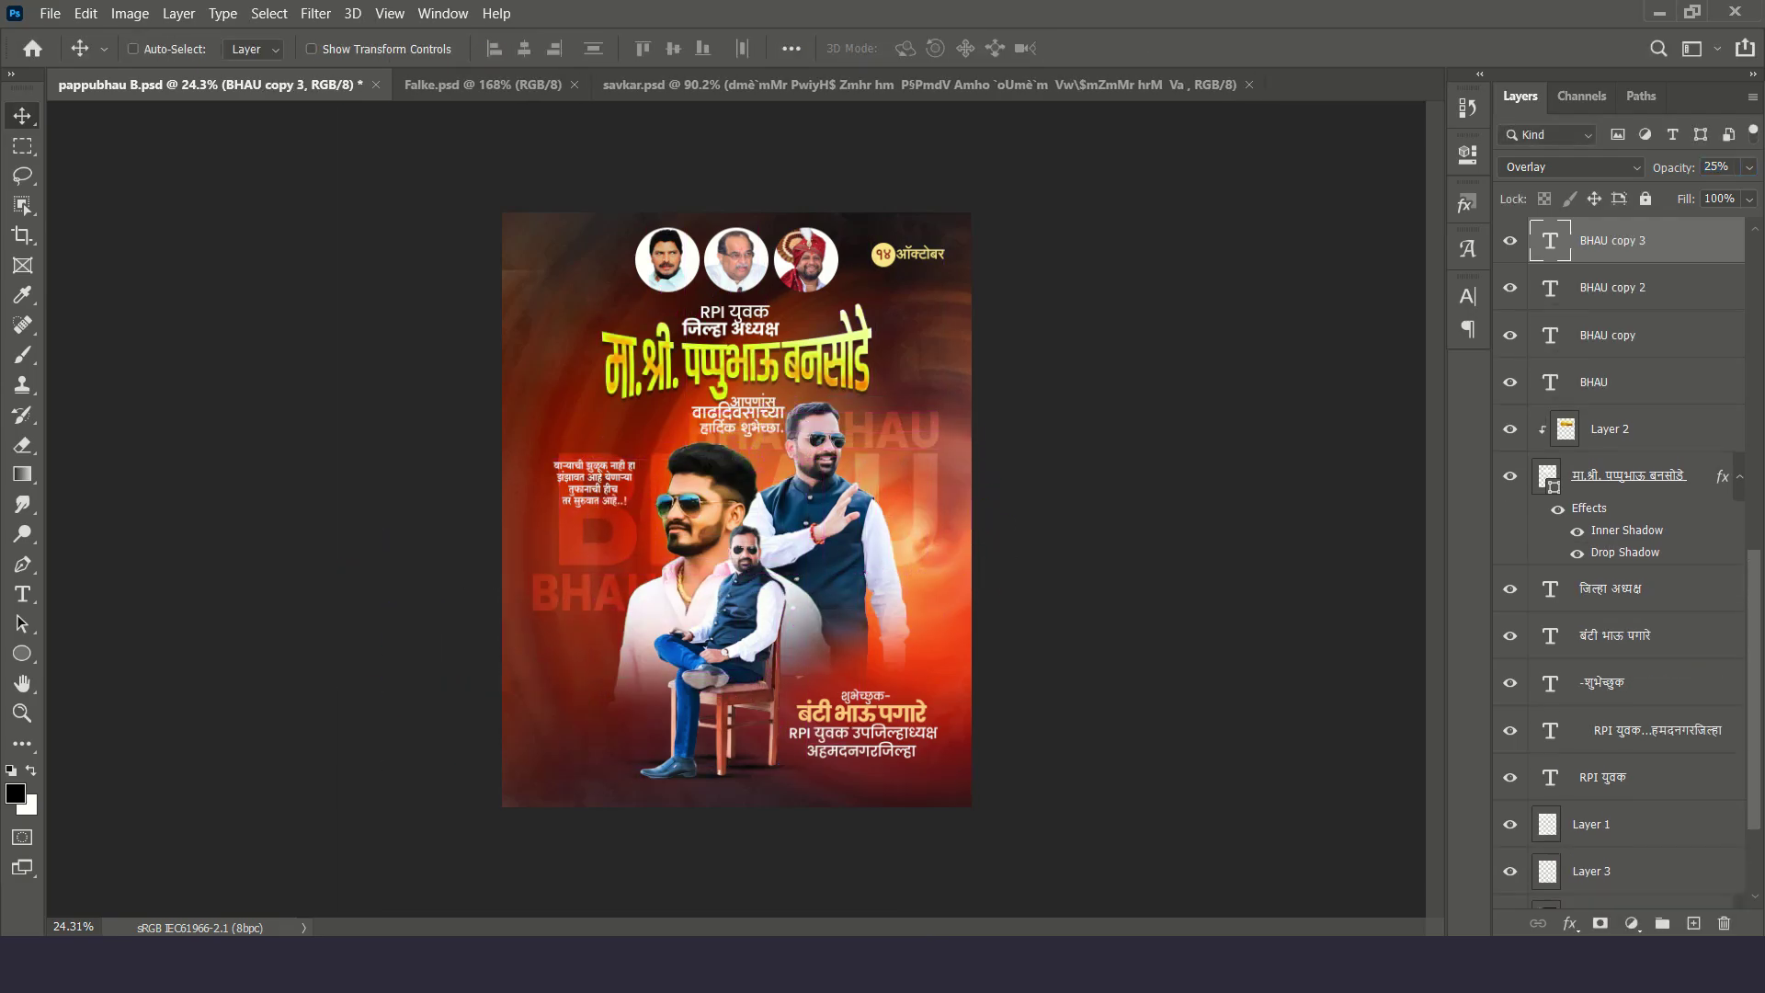
left_click_drag(1000, 544, 1002, 550)
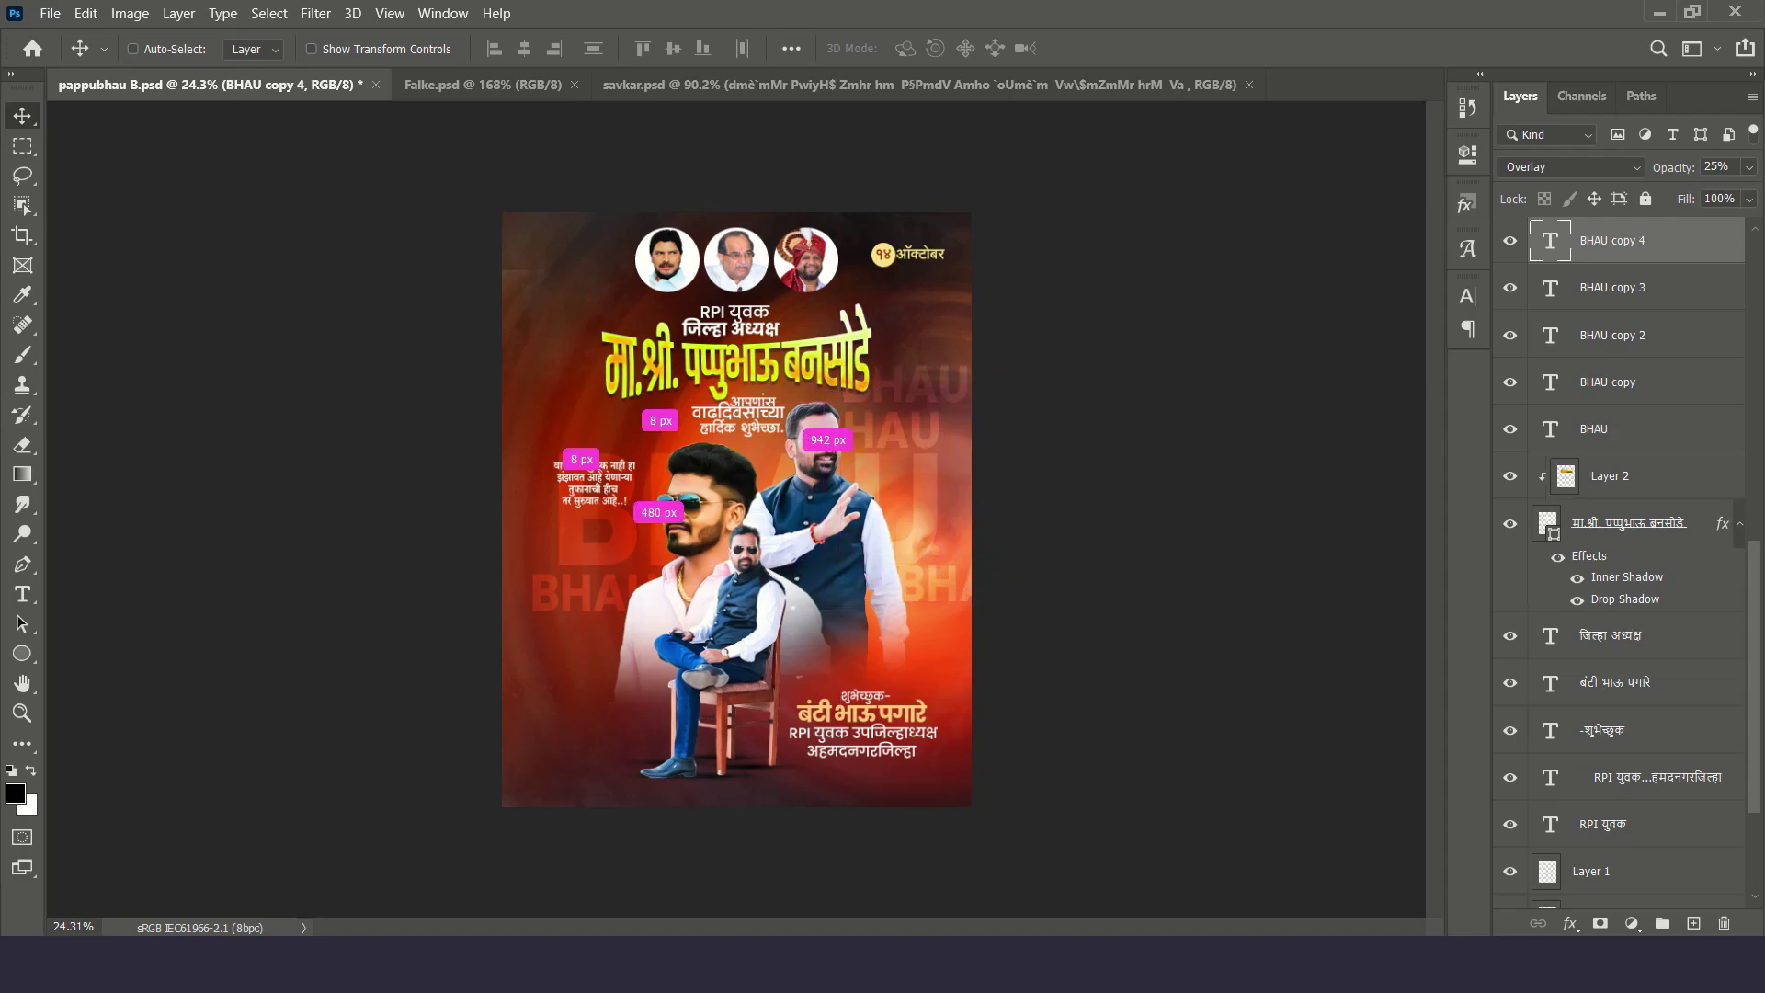
left_click_drag(699, 394, 602, 386)
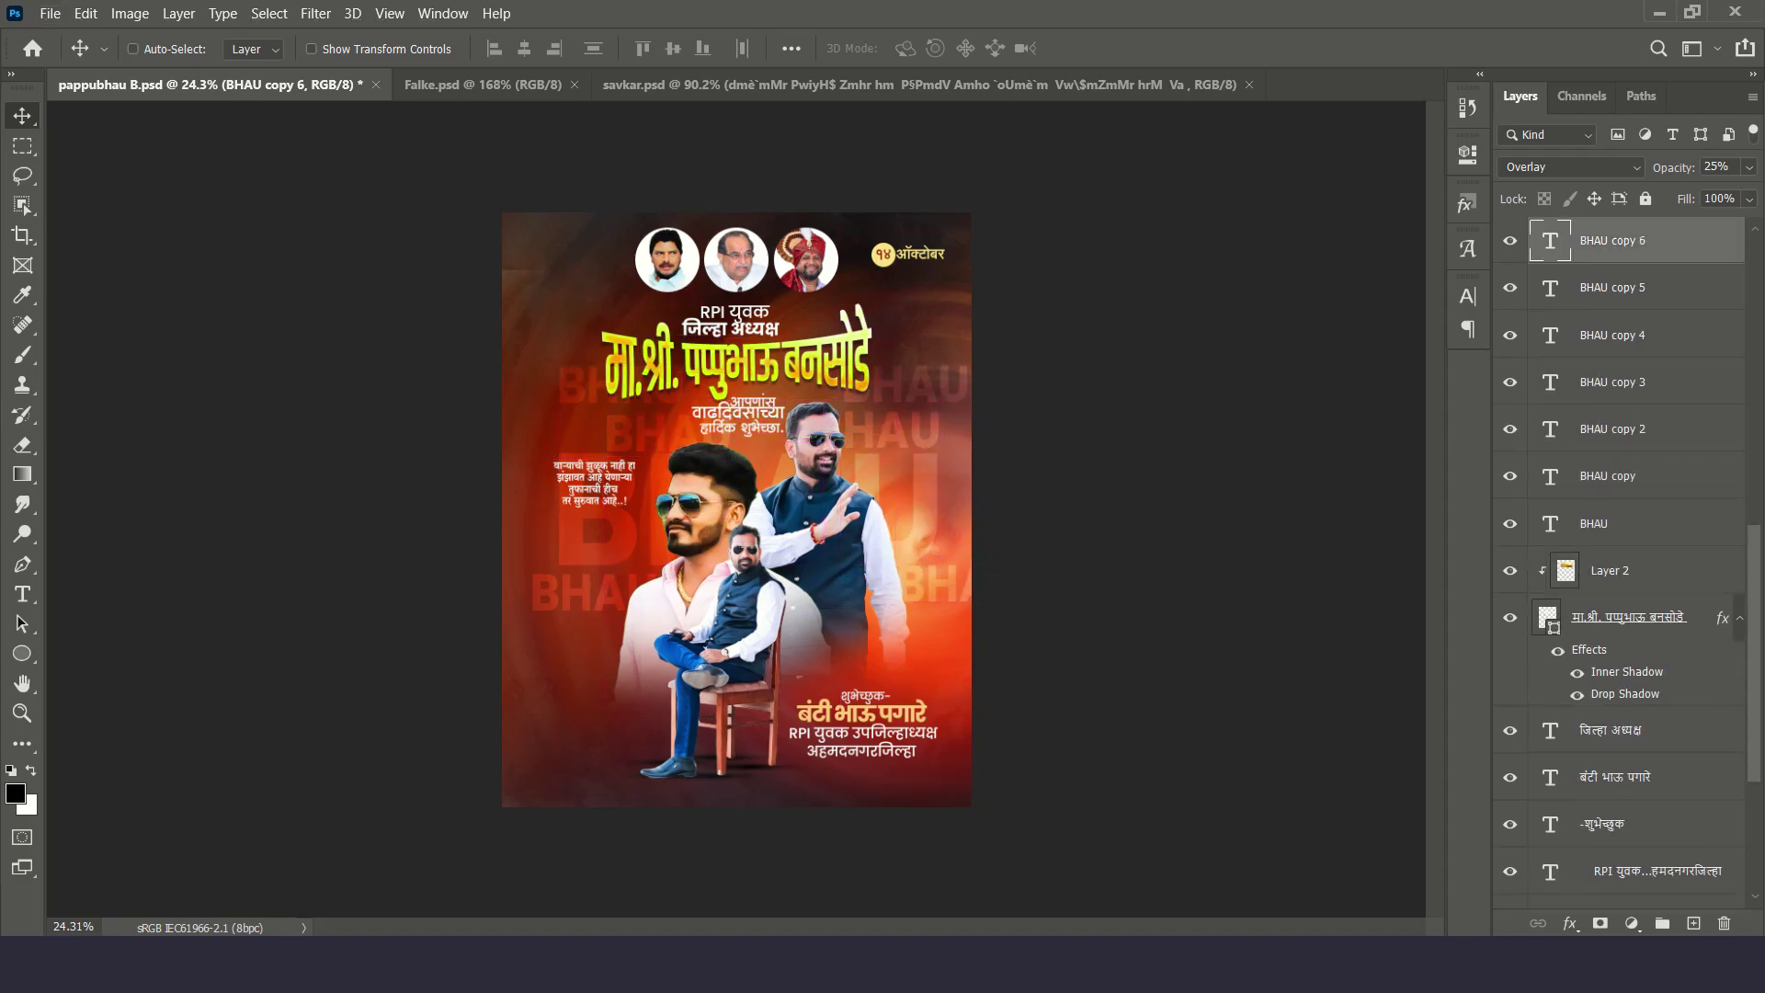
Lower the opacity of the newest BHAU copy further
left_click(1618, 475, "shift")
scroll(1618, 552, "down", 5)
scroll(1619, 551, "down", 5)
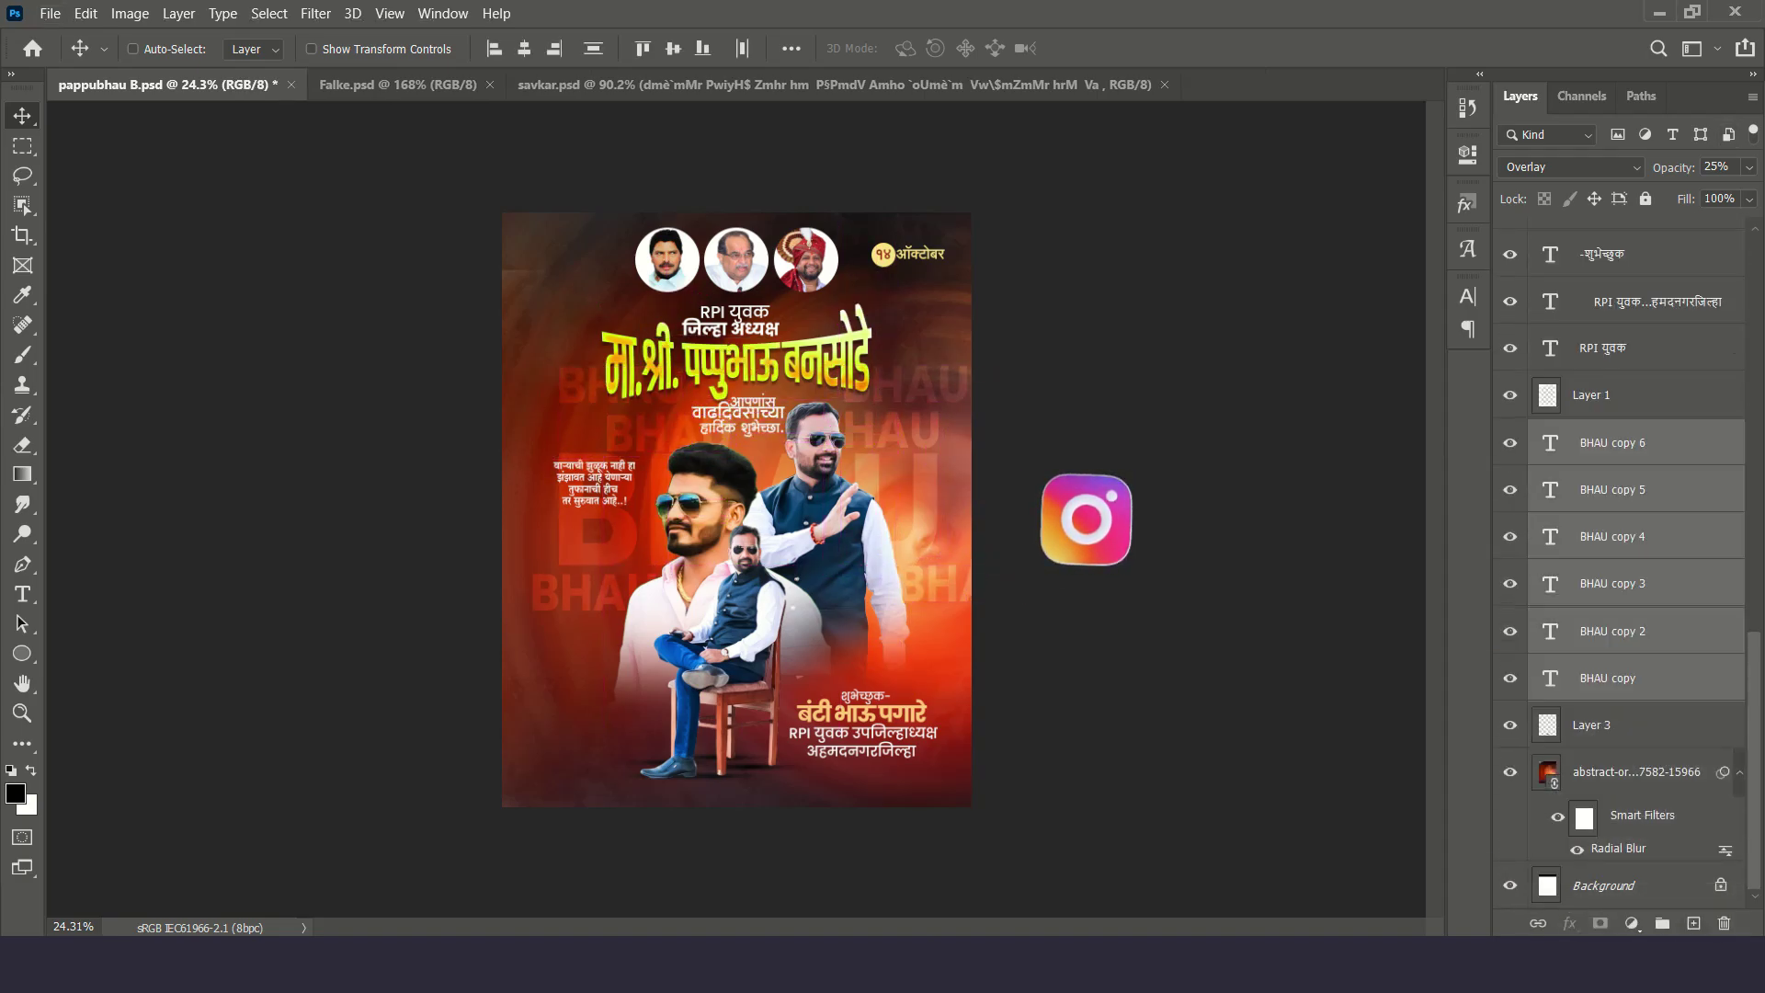
type("0")
key("Return")
scroll(875, 496, "up", 2)
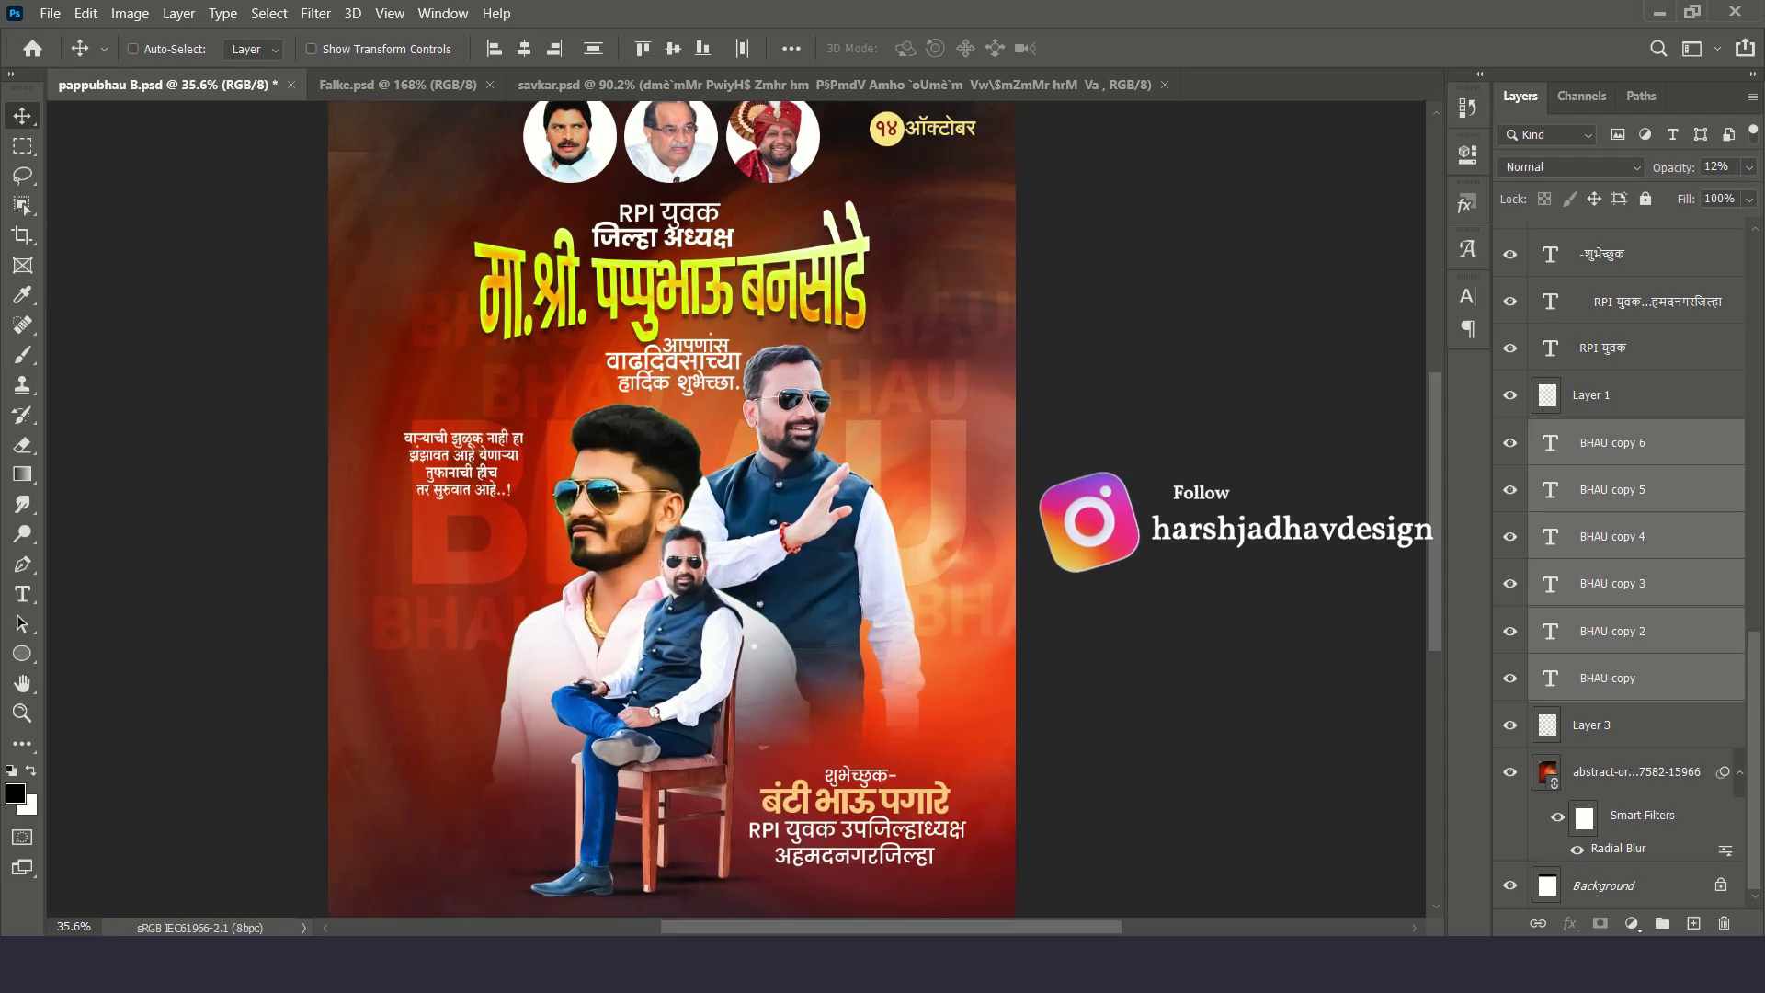
Add a Color Balance adjustment with Red -50 and Blue -6
left_click(1632, 922)
left_click(1615, 721)
scroll(735, 505, "down", 2)
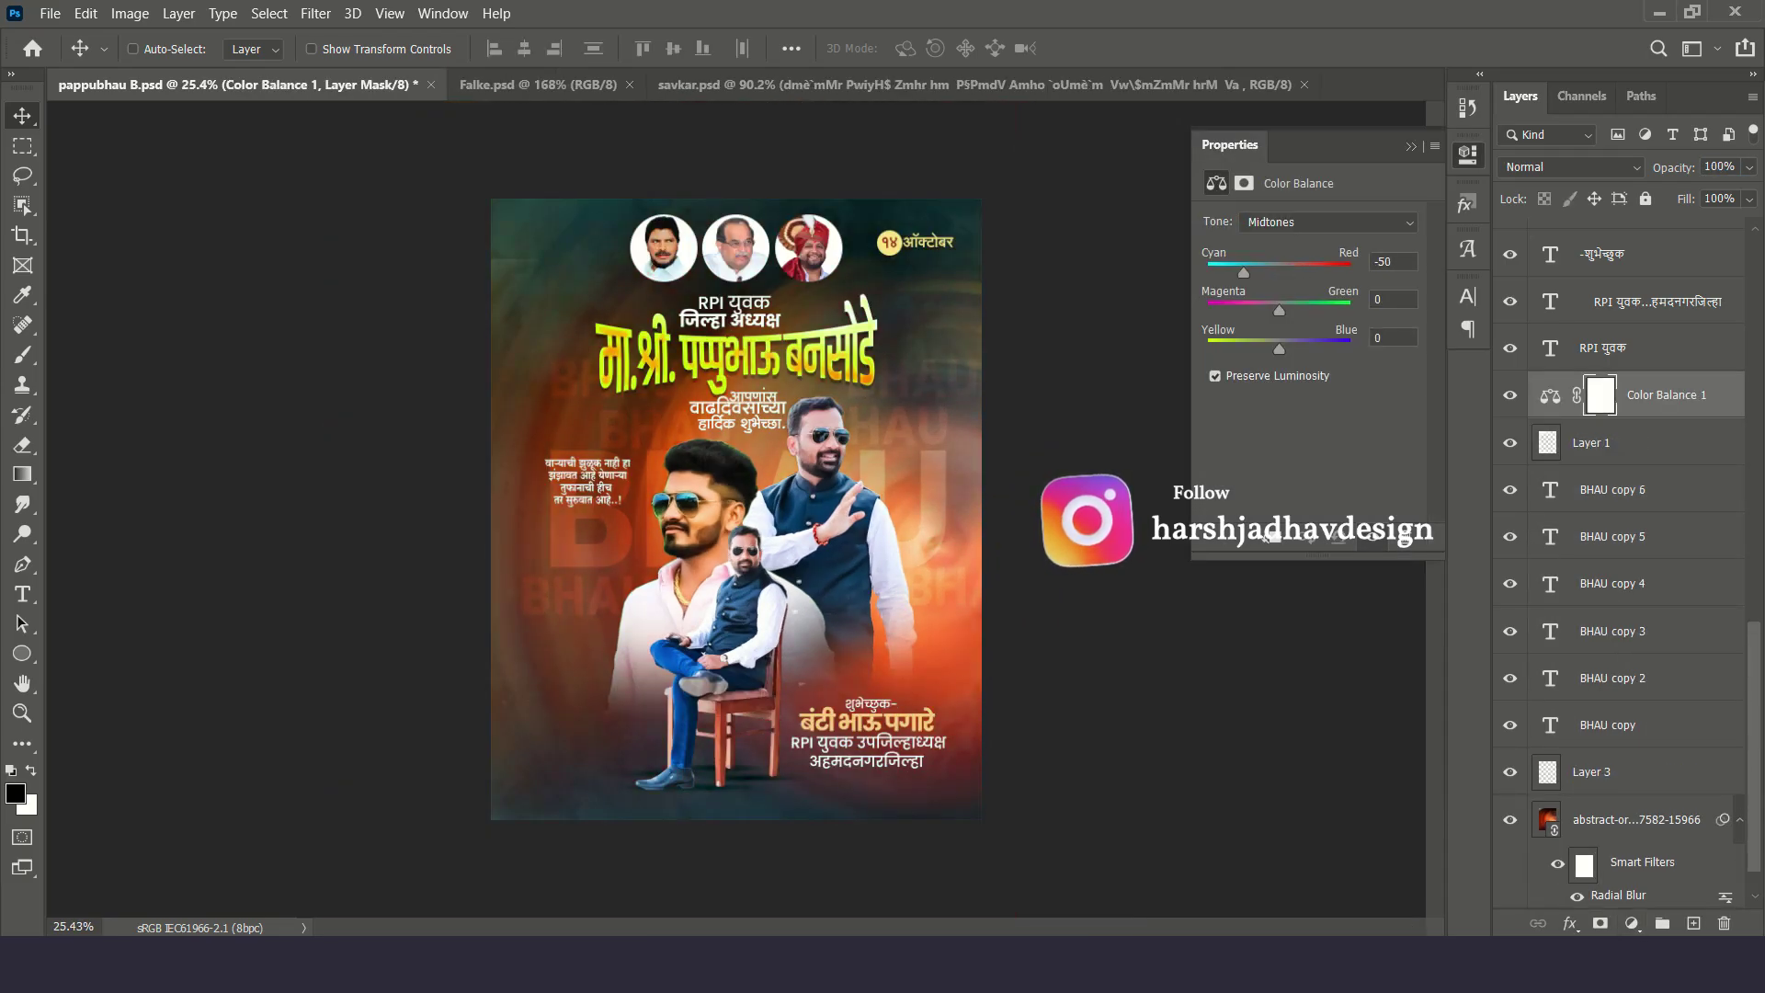
left_click_drag(1279, 348, 1274, 349)
scroll(745, 230, "up", 2)
scroll(745, 230, "up", 2)
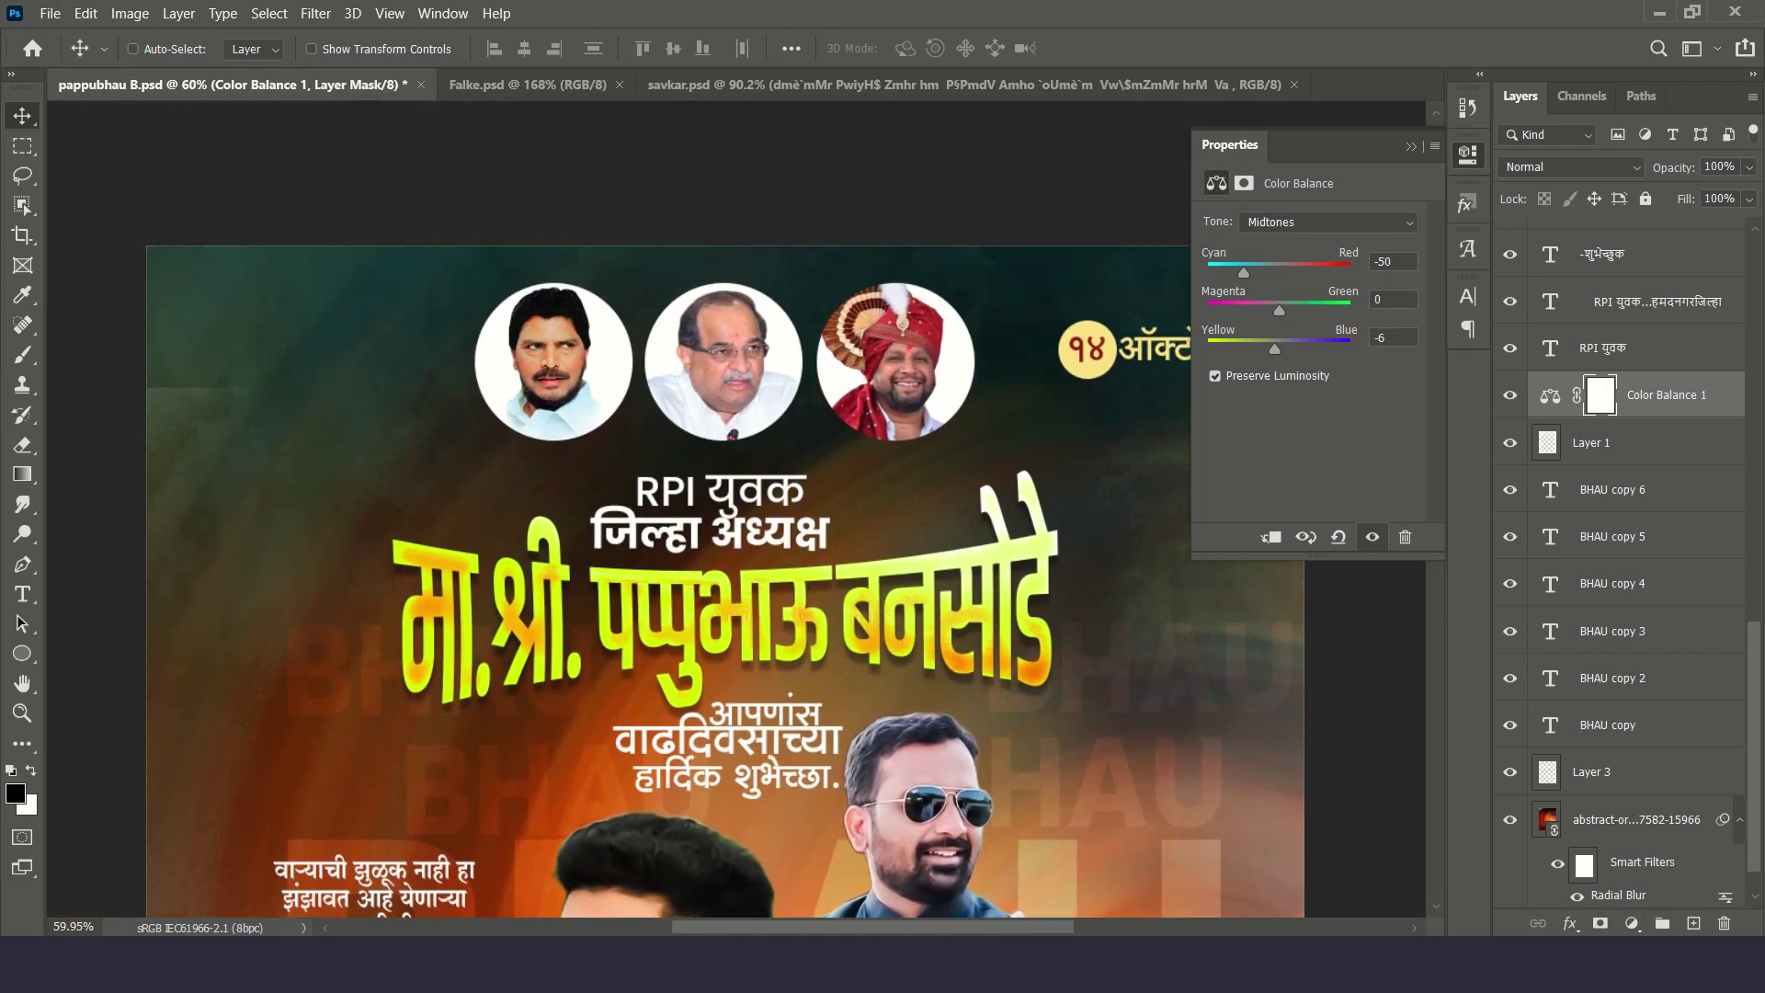
Rasterize the smoky background and paint its edges soft dark teal
right_click(238, 419)
left_click(276, 443)
left_click(1636, 819)
key("b")
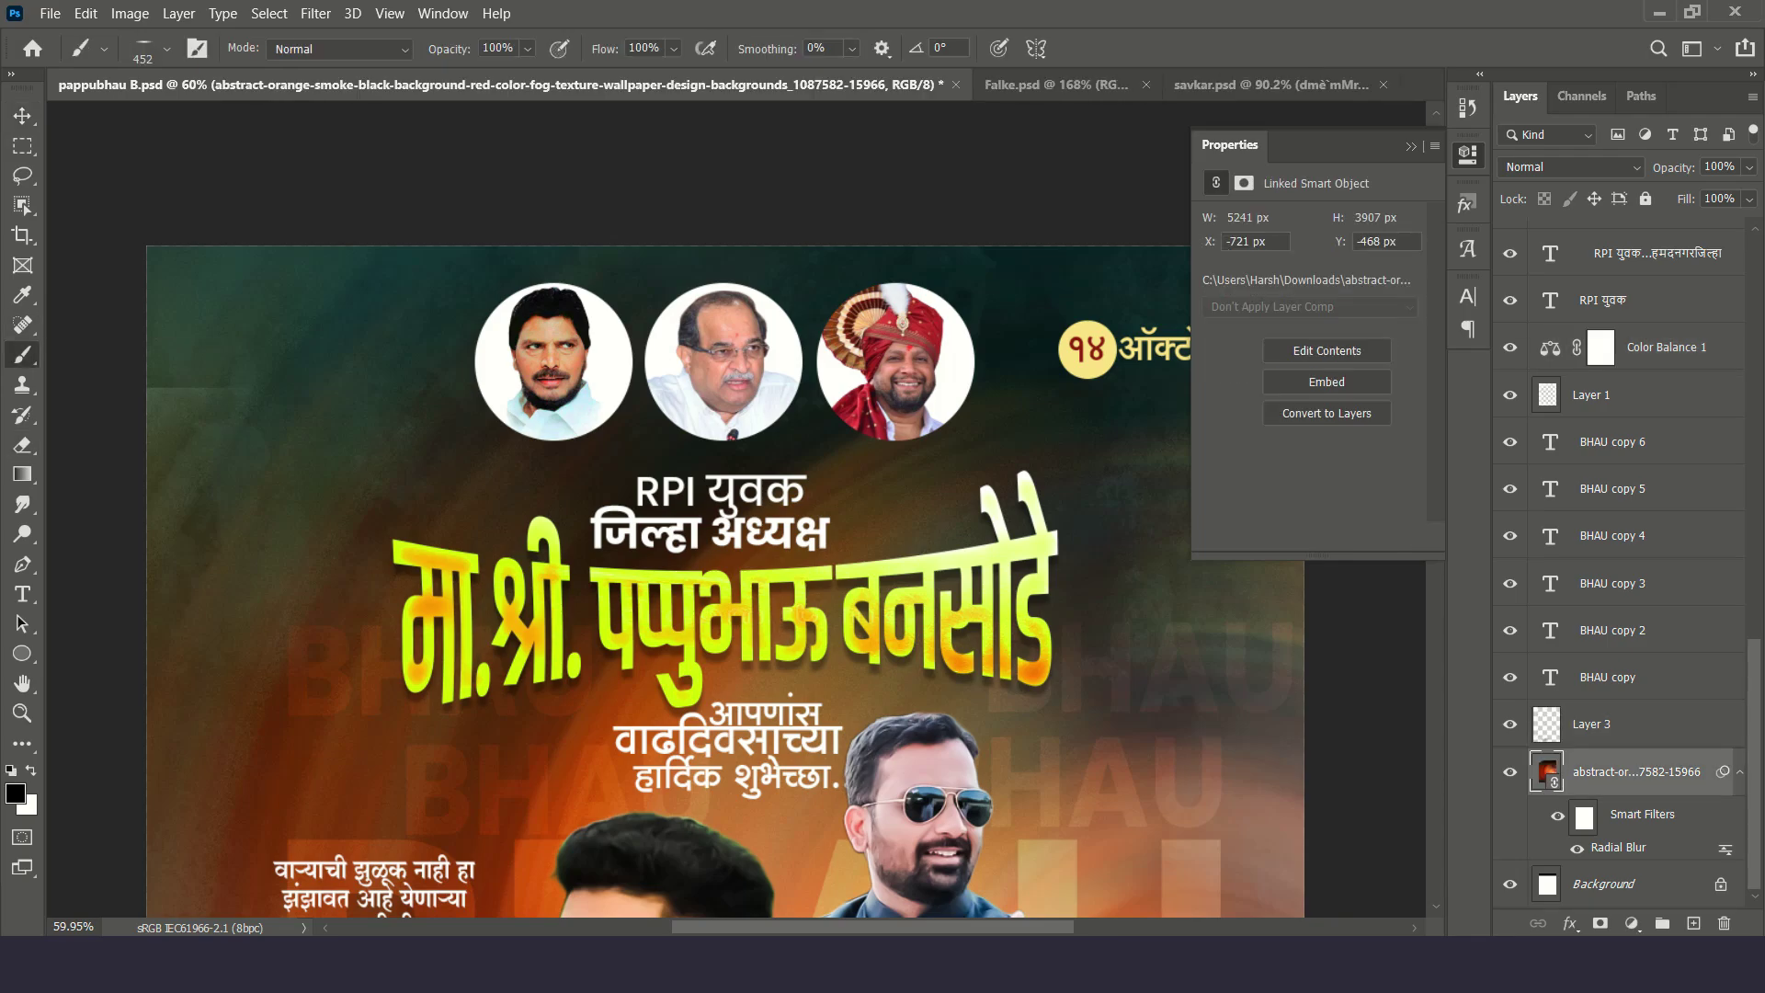
right_click(236, 493)
key("Escape")
left_click(230, 405)
key("Return")
scroll(743, 211, "down", 4)
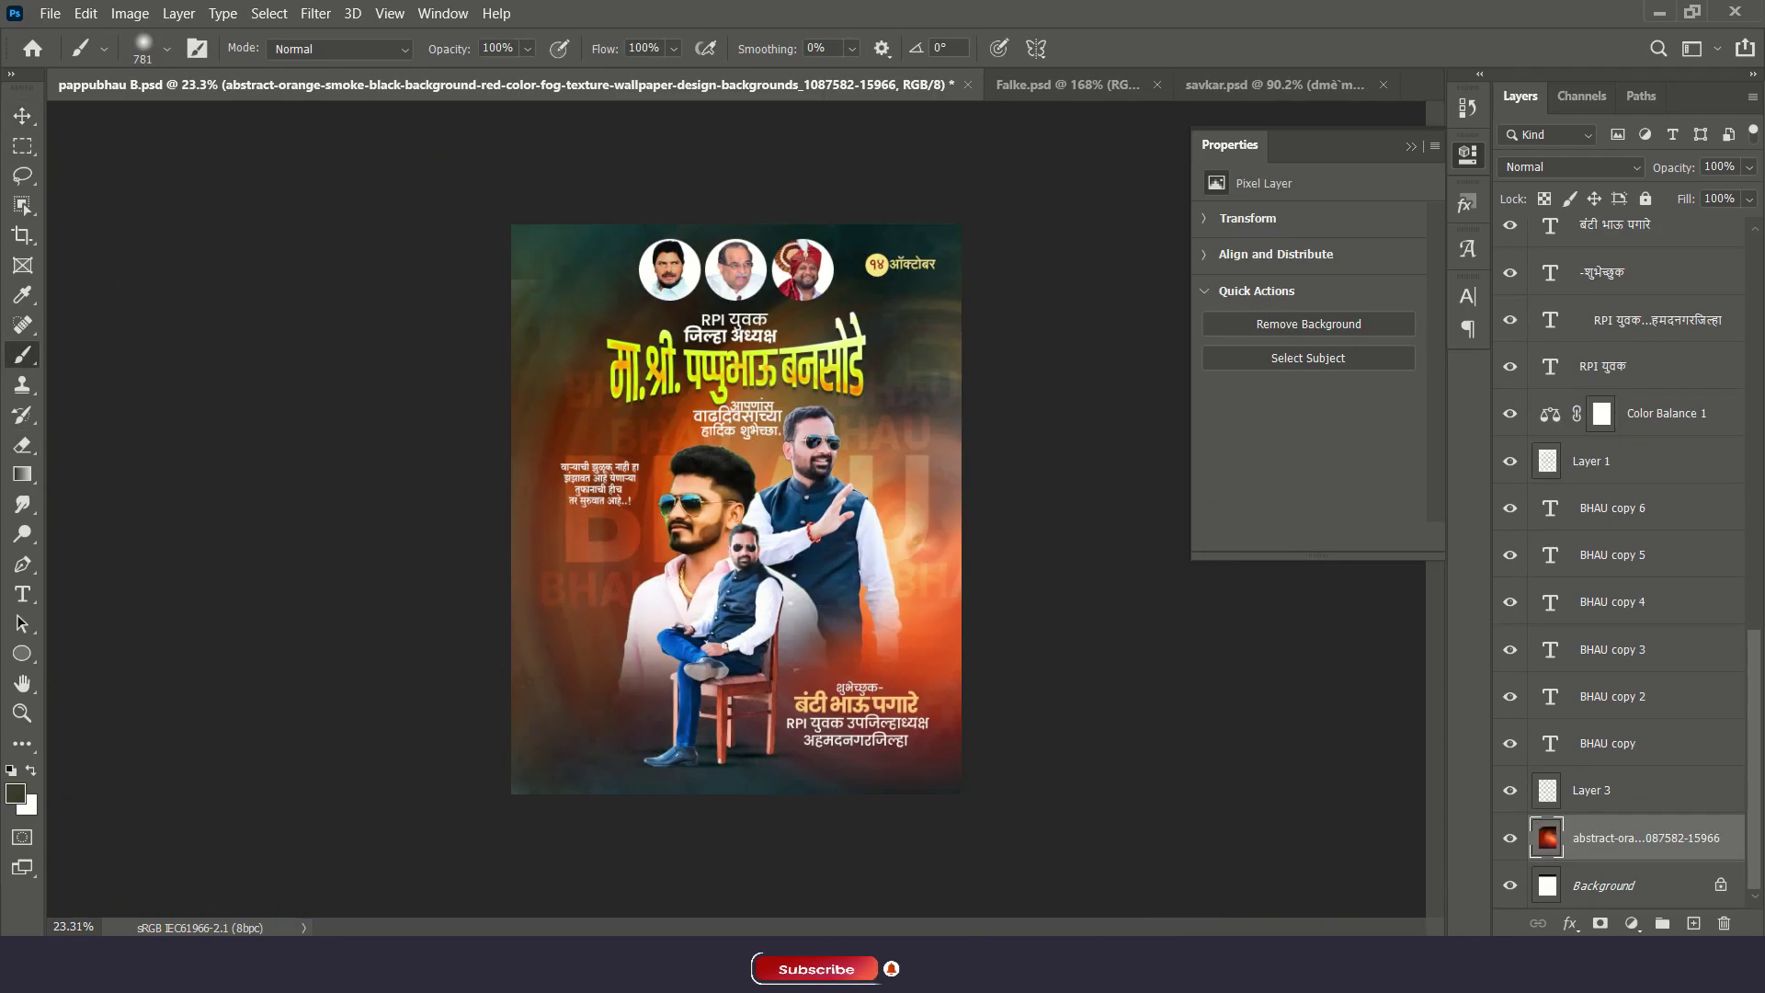
left_click(591, 241, "alt")
key("bracketright")
key("bracketright")
key("bracketright")
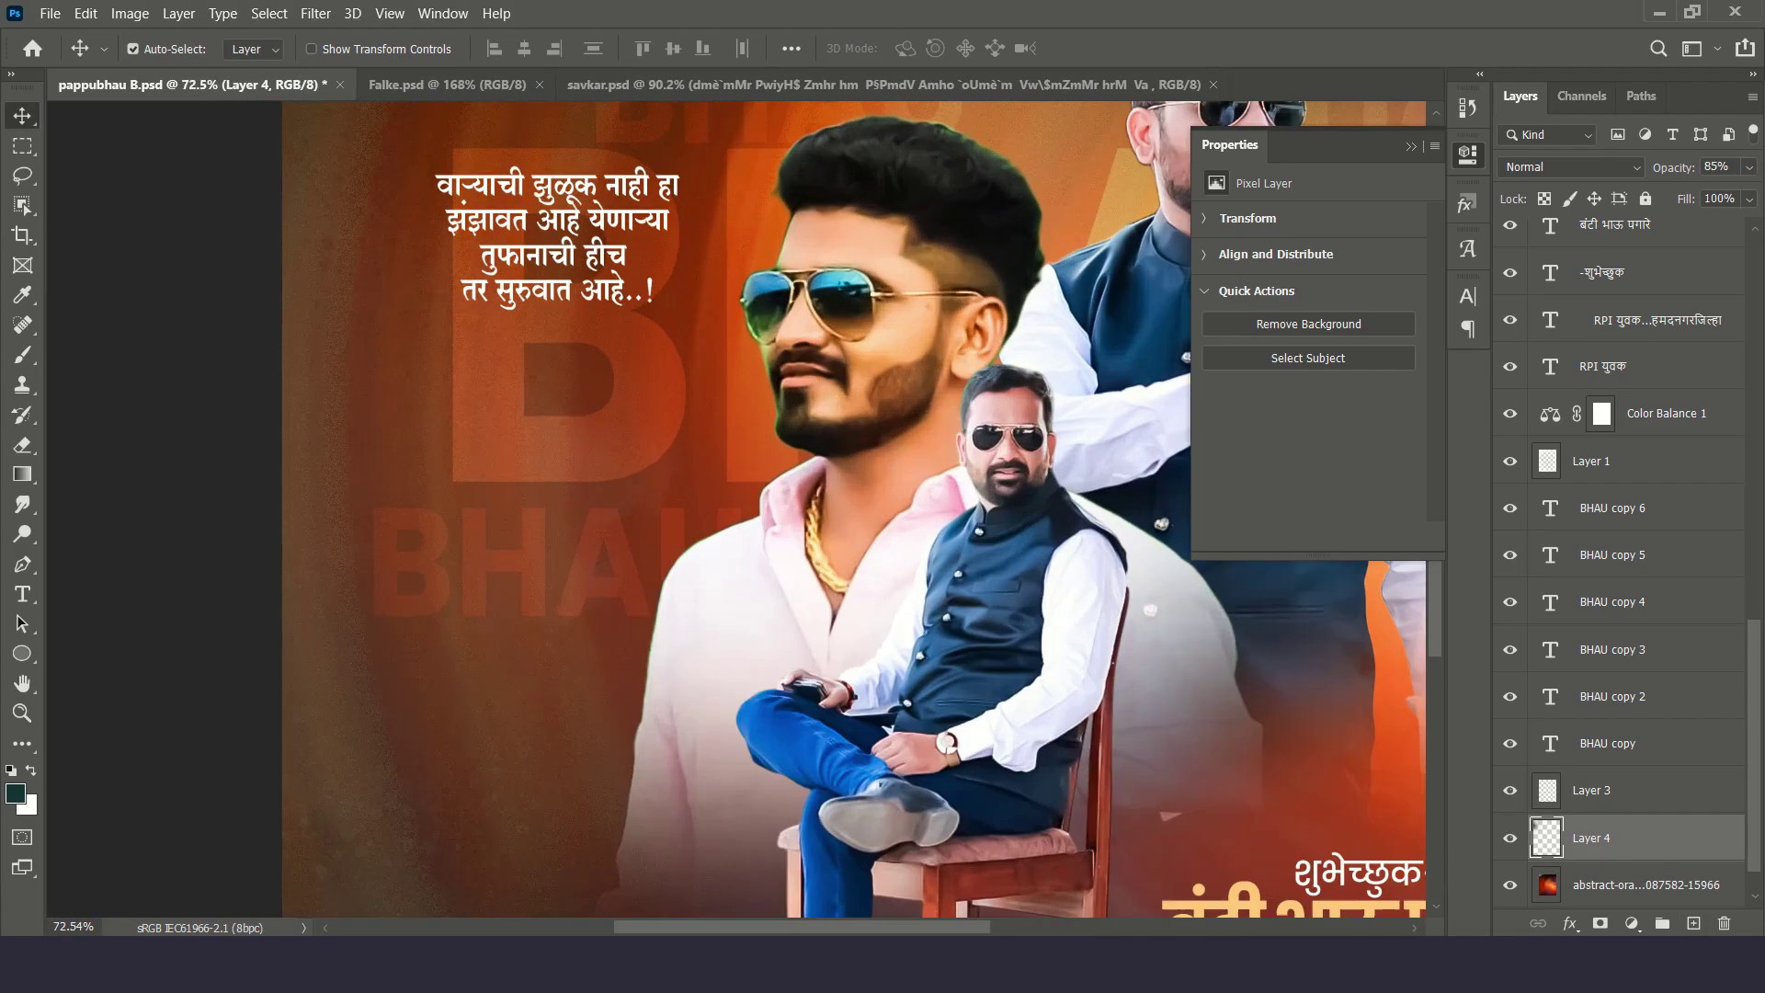
scroll(855, 505, "down", 3)
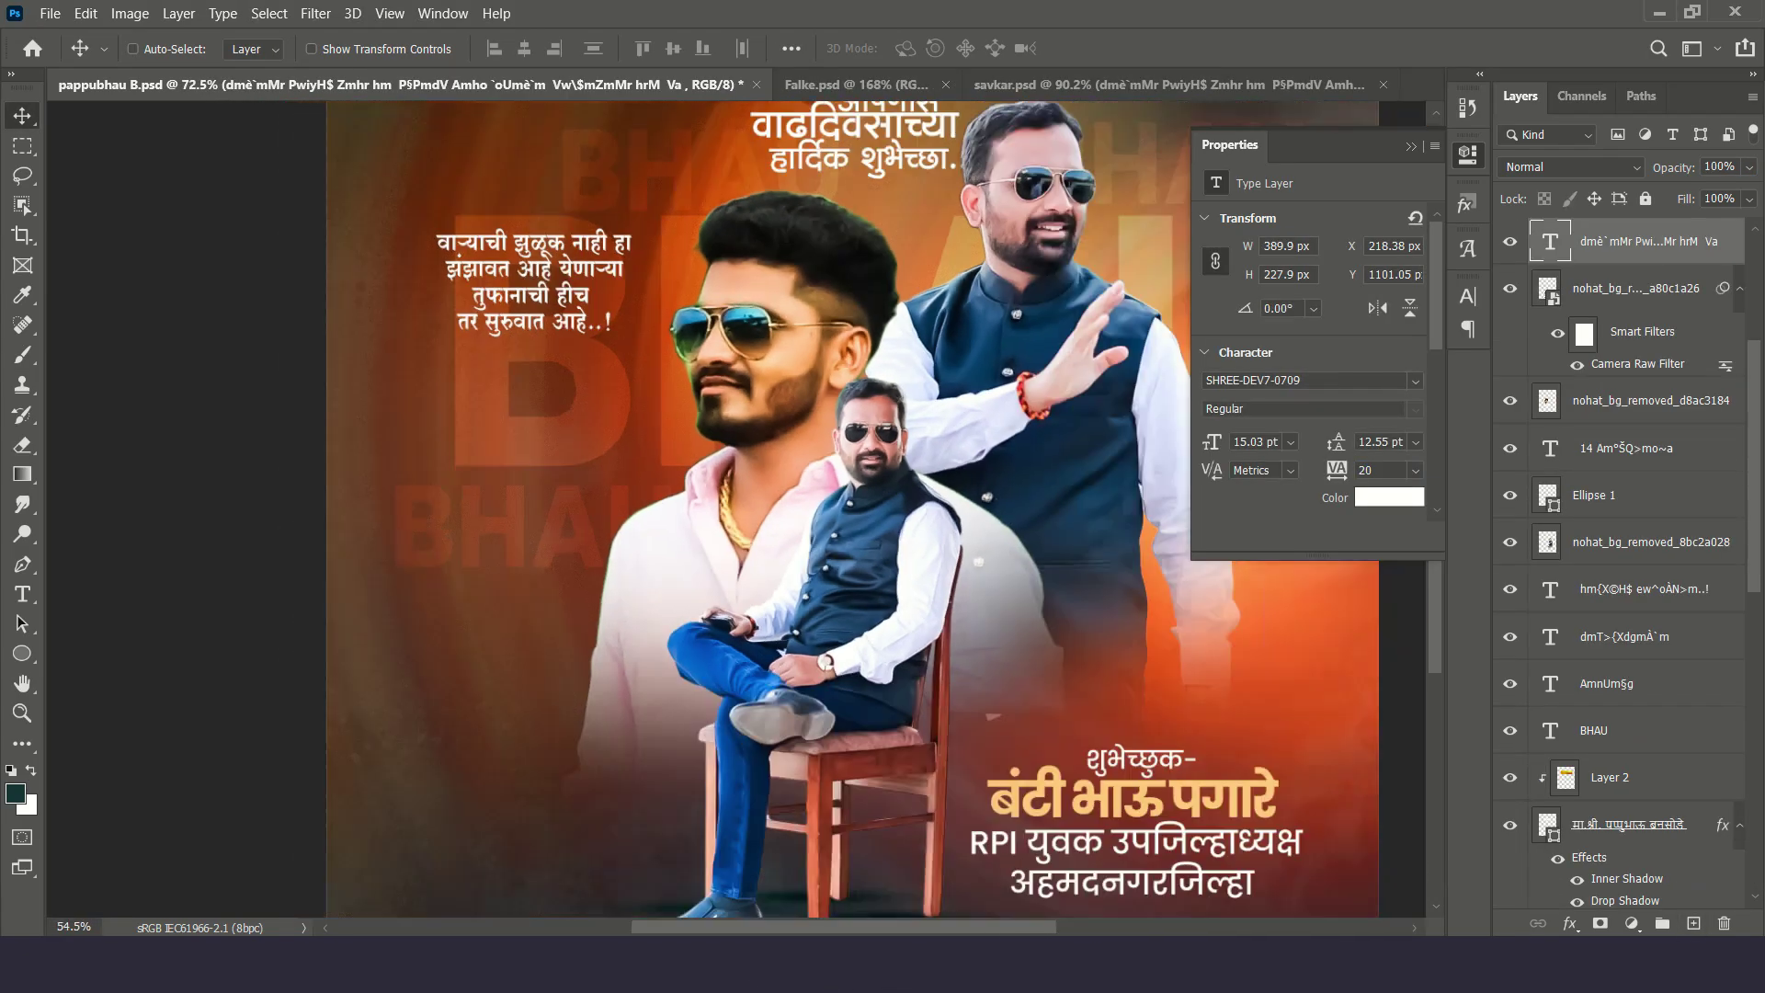
Enlarge the Marathi quote text with a free transform
key("ctrl+t")
key("Return")
key("ctrl+0")
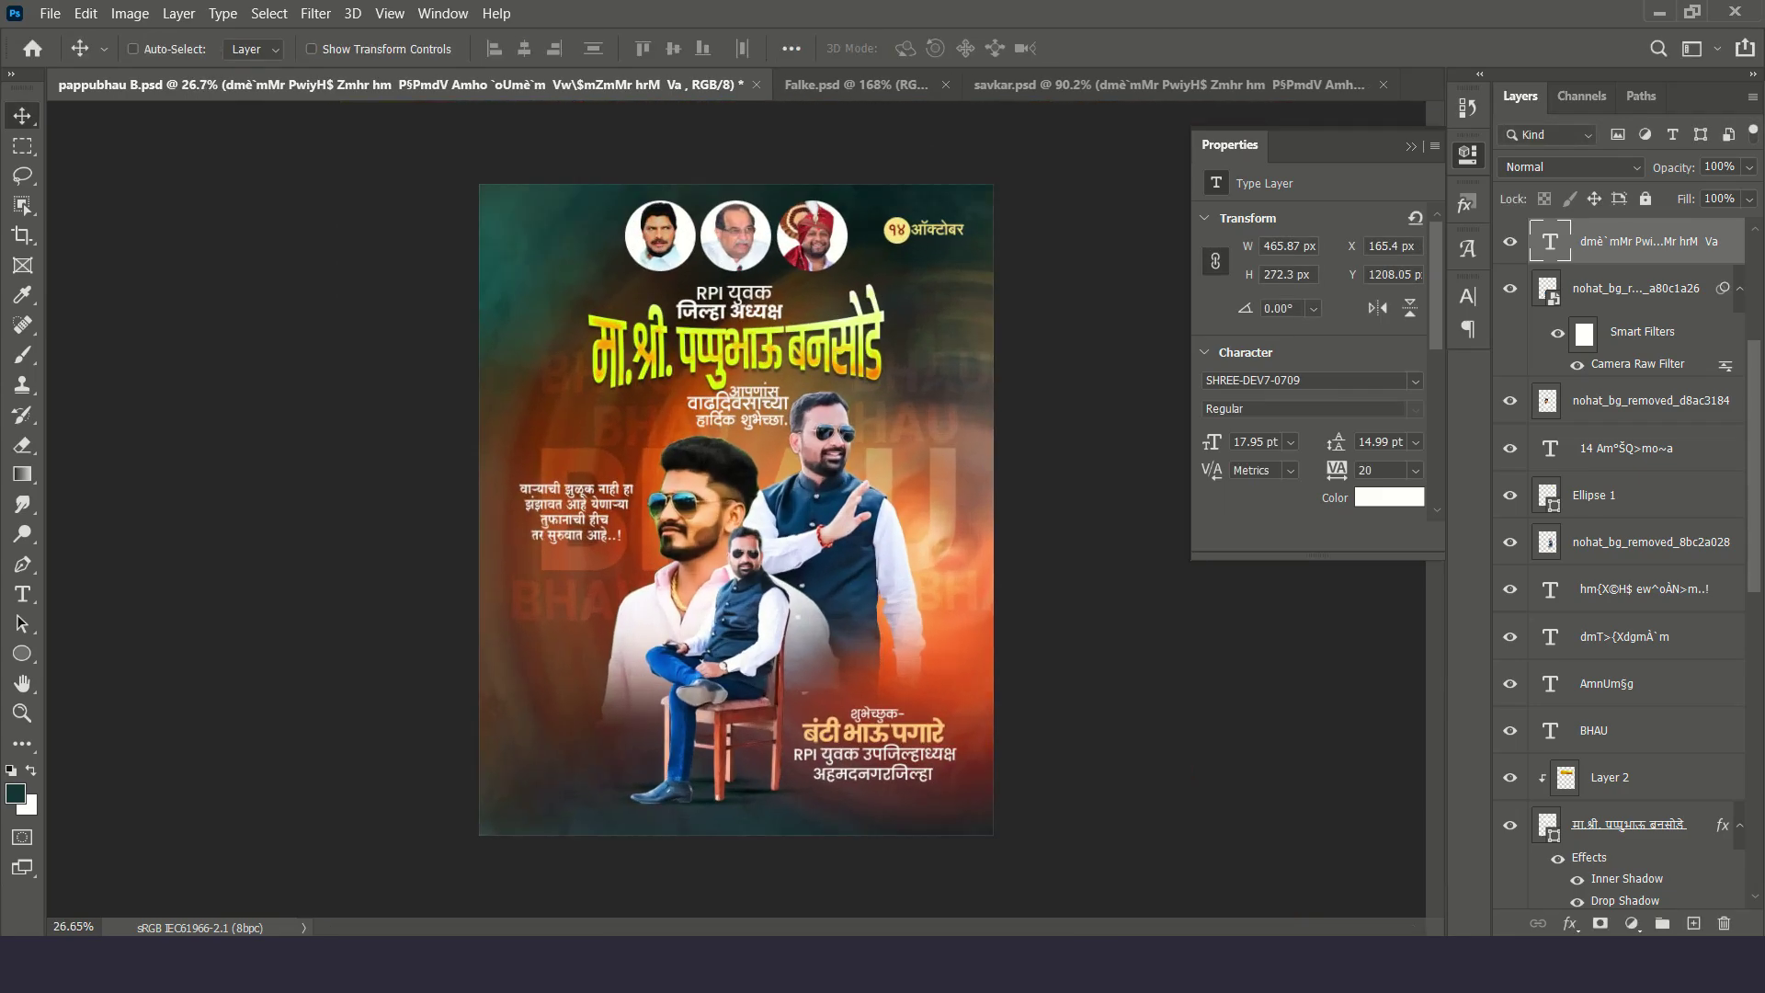
scroll(588, 515, "up", 2)
scroll(589, 423, "down", 2)
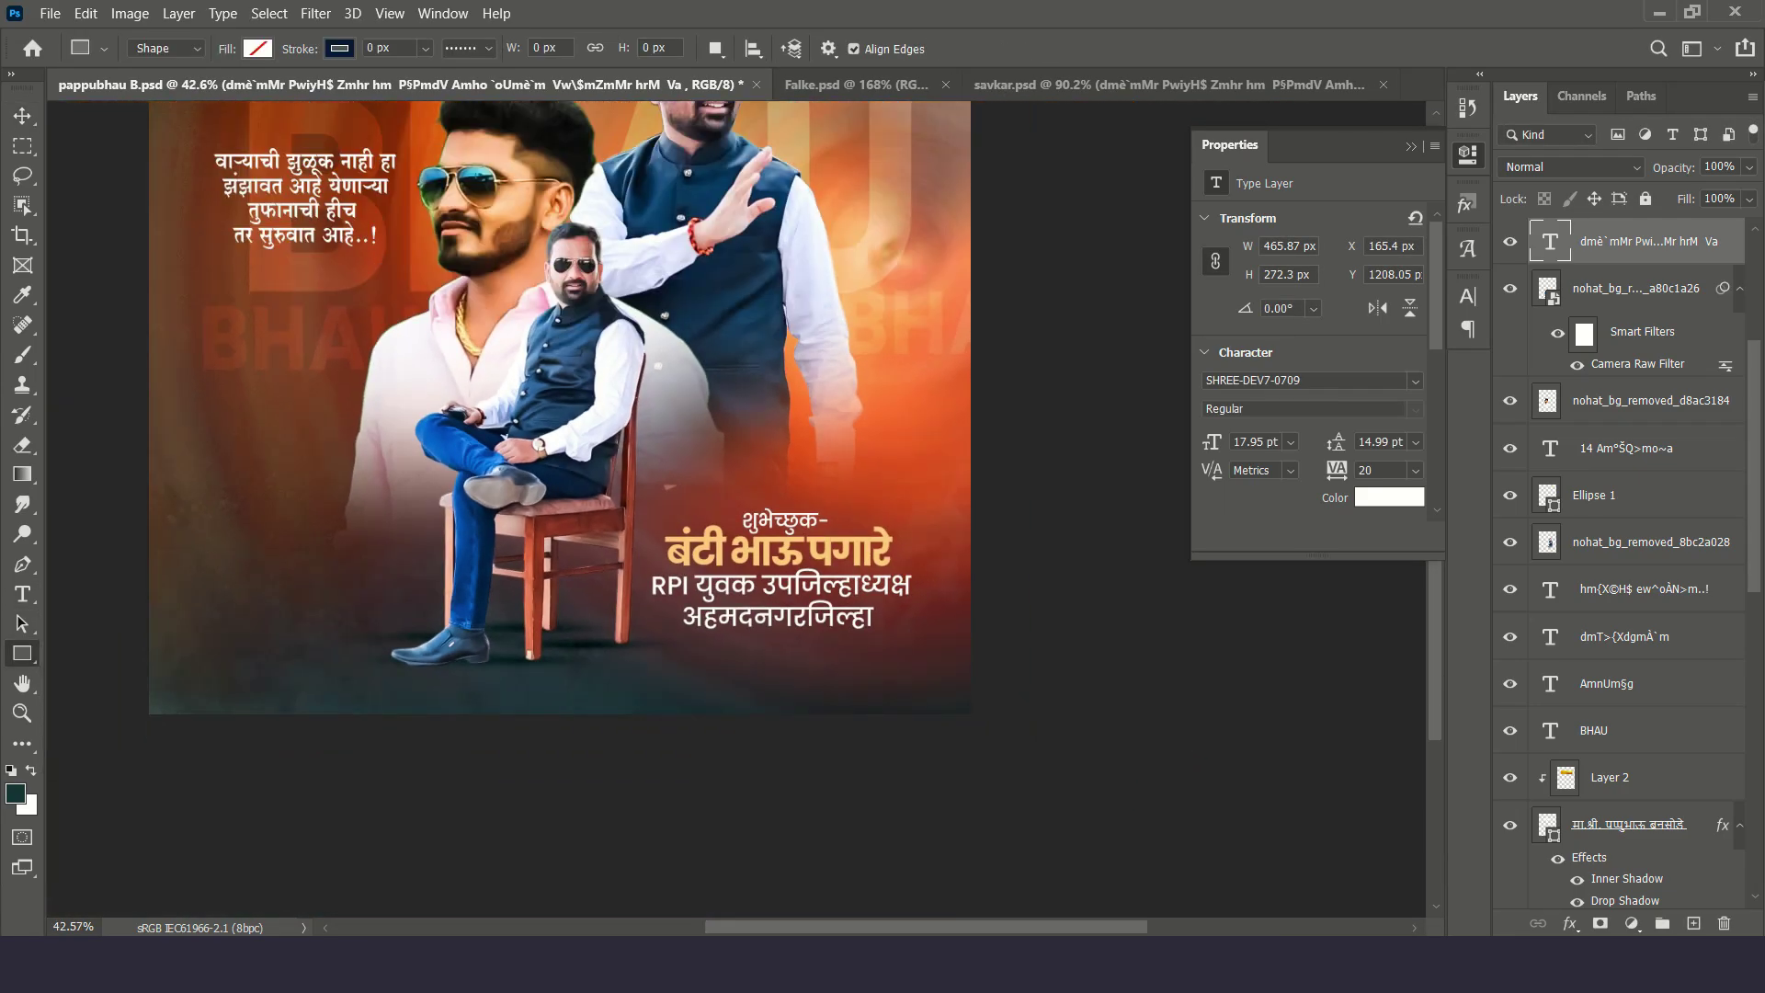
Draw a thin black strip behind the signature text at 19% opacity
left_click_drag(1002, 562, 1091, 569)
left_click_drag(1618, 241, 1623, 483)
left_click(1217, 290)
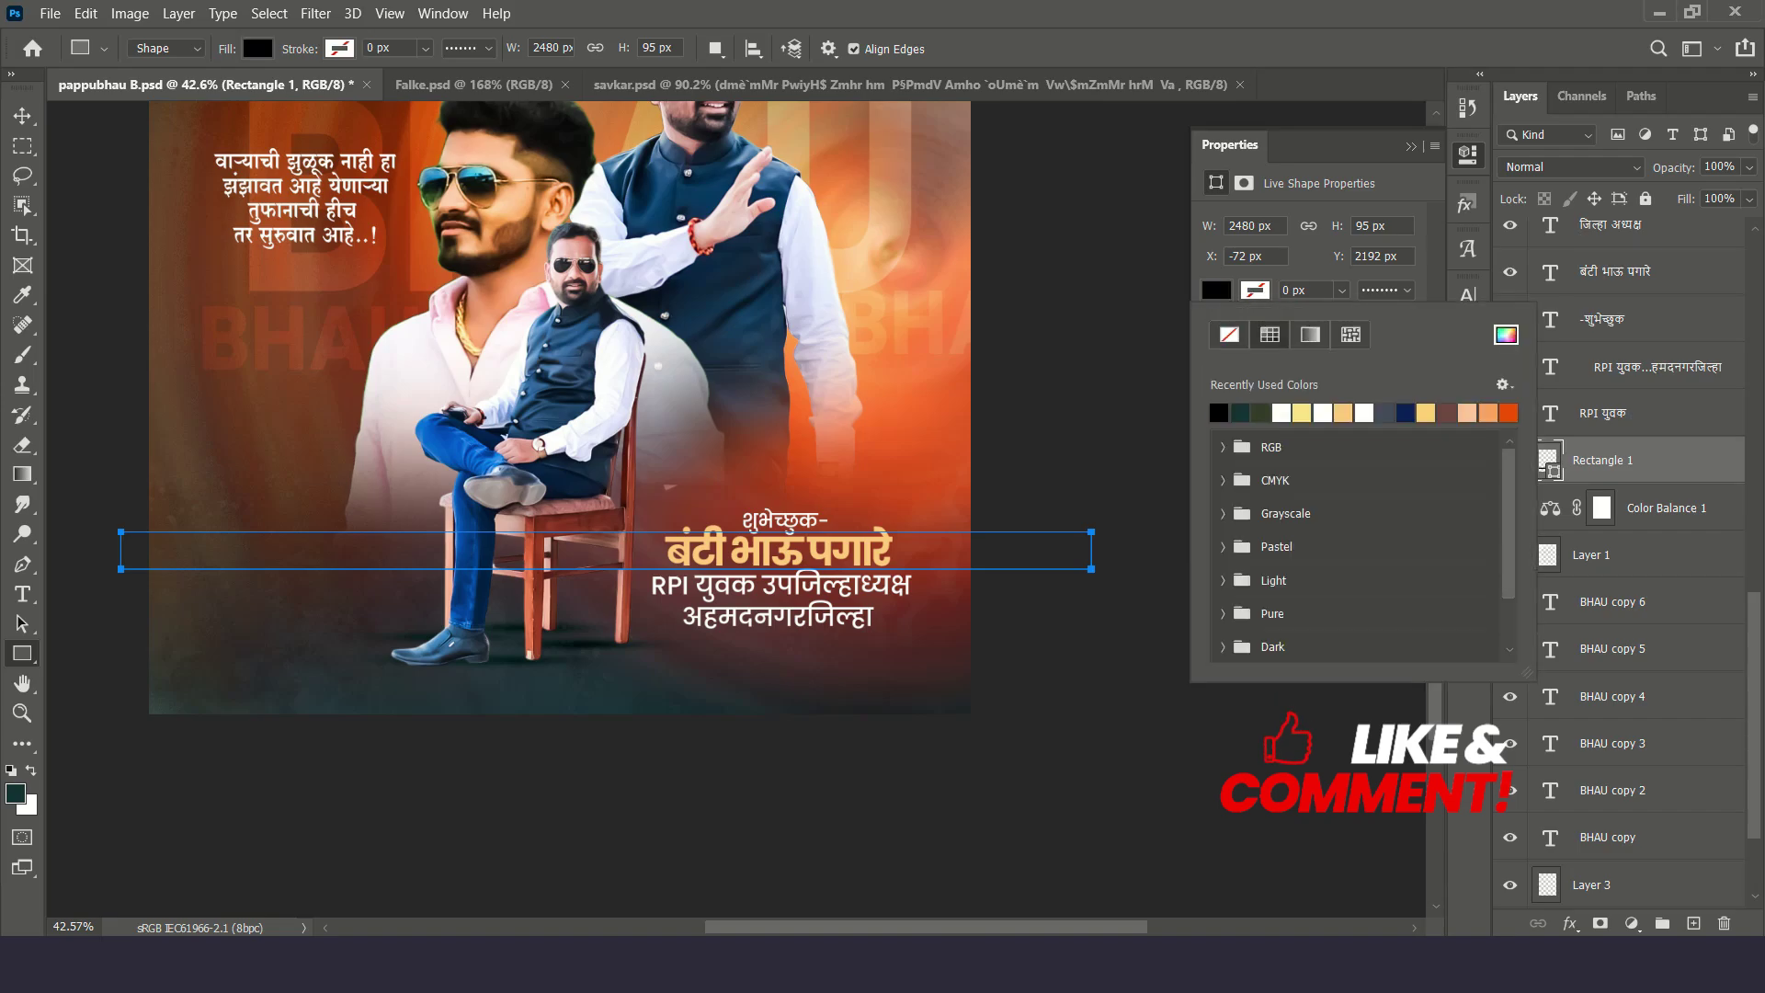
key("Escape")
key("1")
key("9")
key("v")
scroll(735, 505, "down", 2)
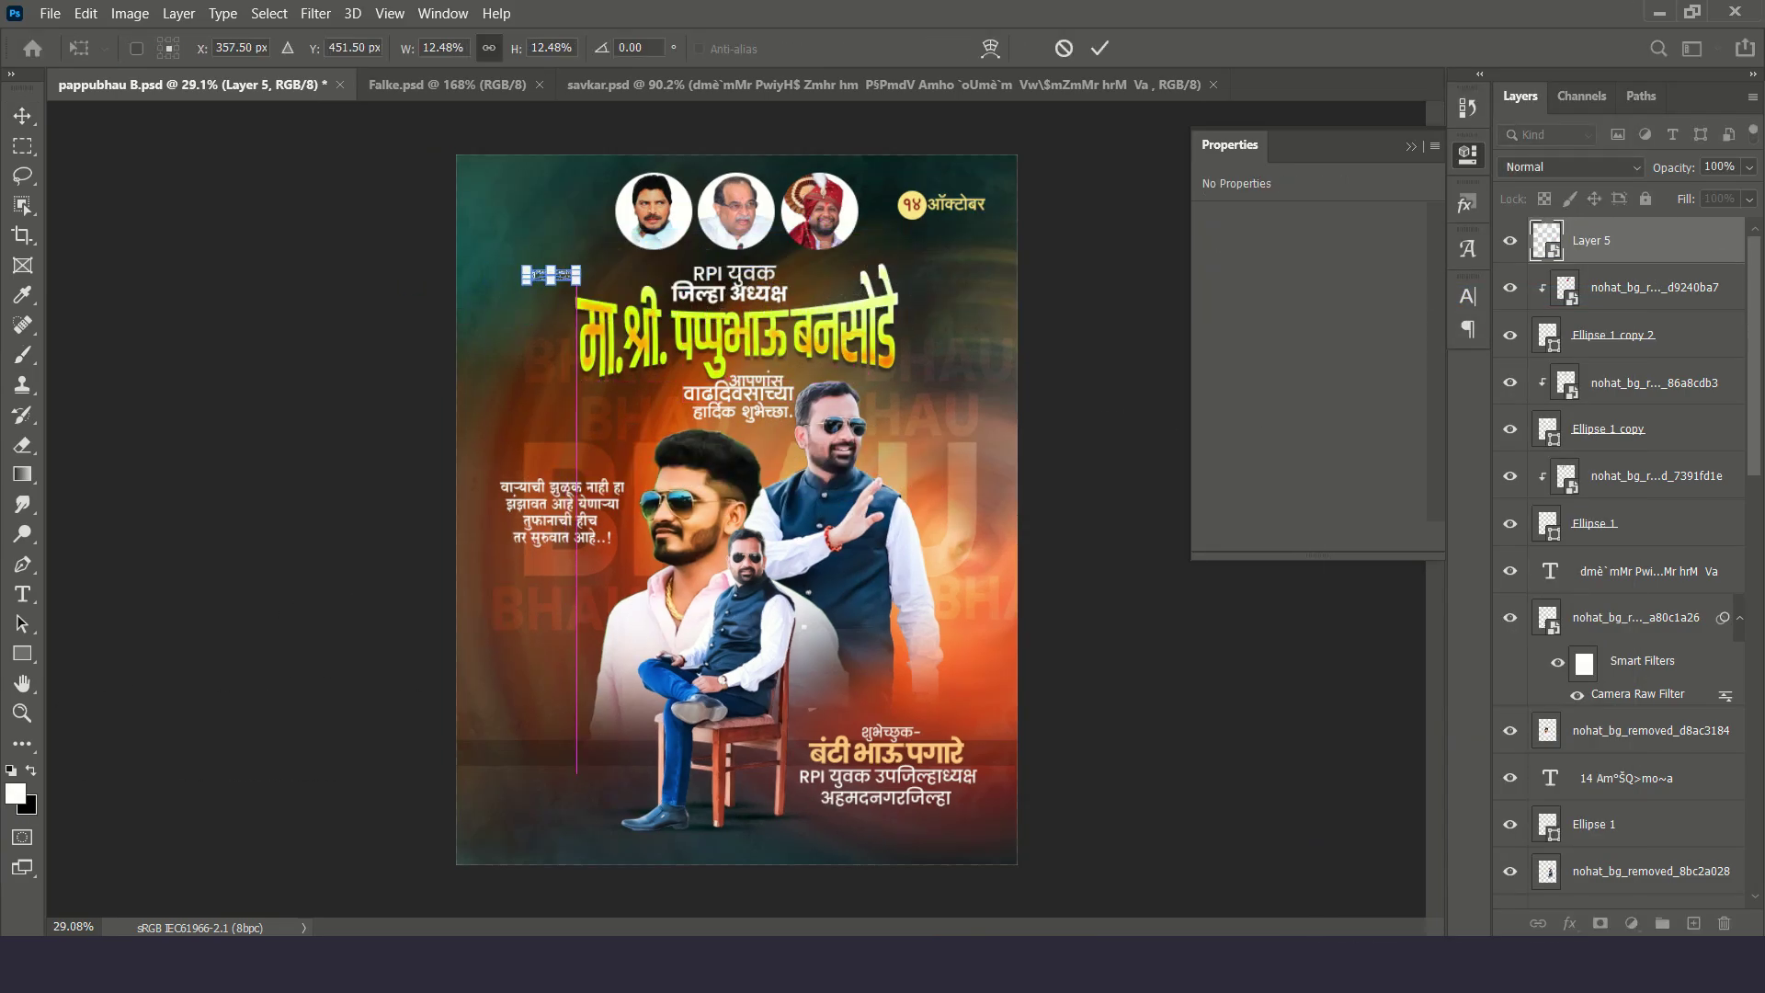
Place the small logo, then set Export As to JPG at 100% quality and 3x size
key("Return")
left_click(50, 13)
mouse_move(174, 333)
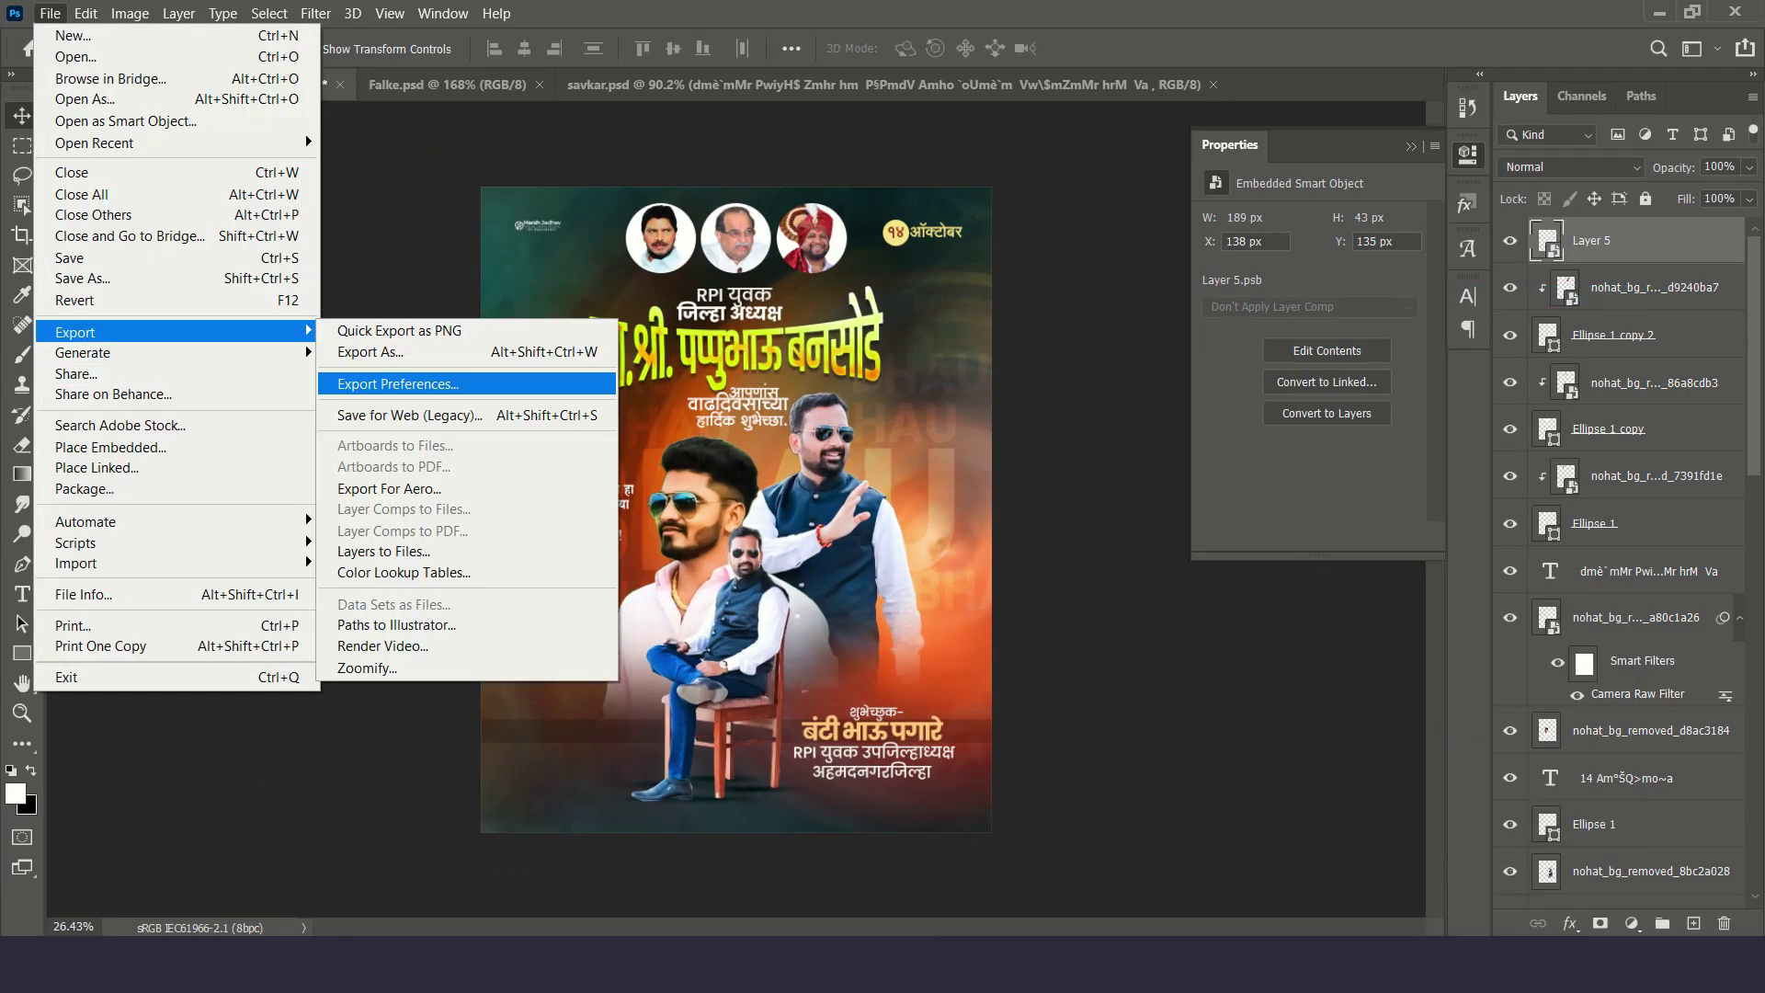
left_click(370, 351)
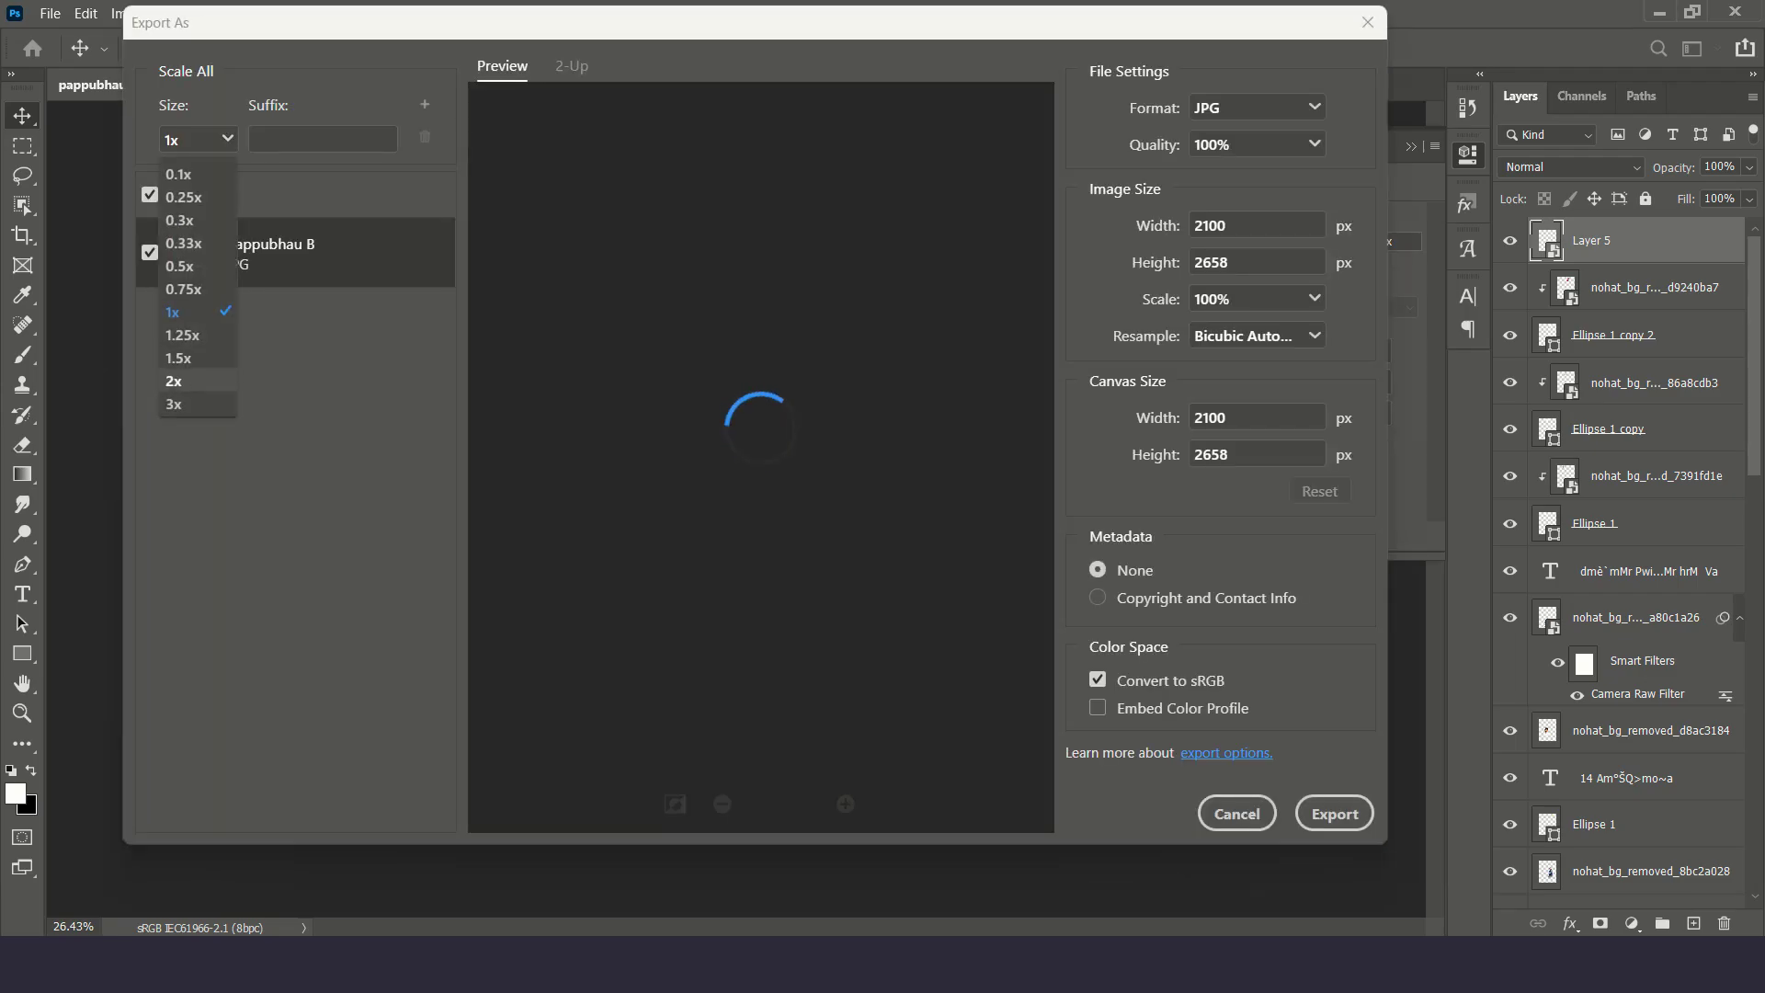
left_click(173, 403)
left_click(1256, 336)
left_click(1242, 511)
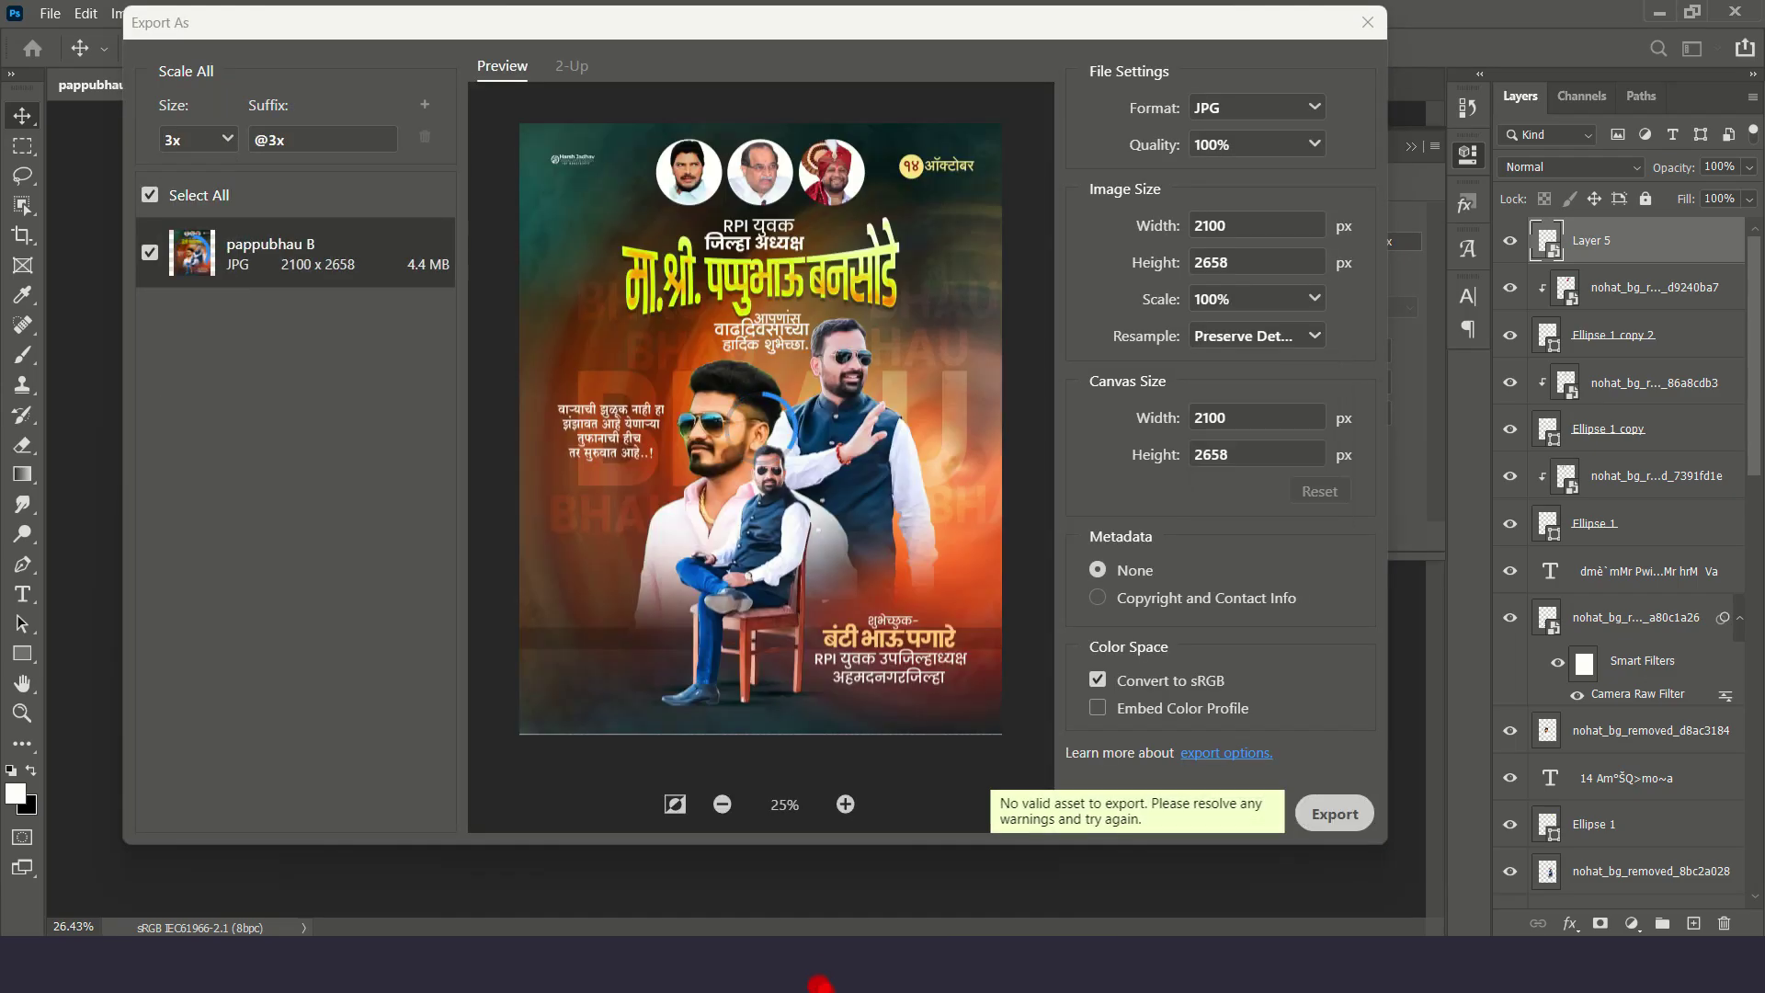